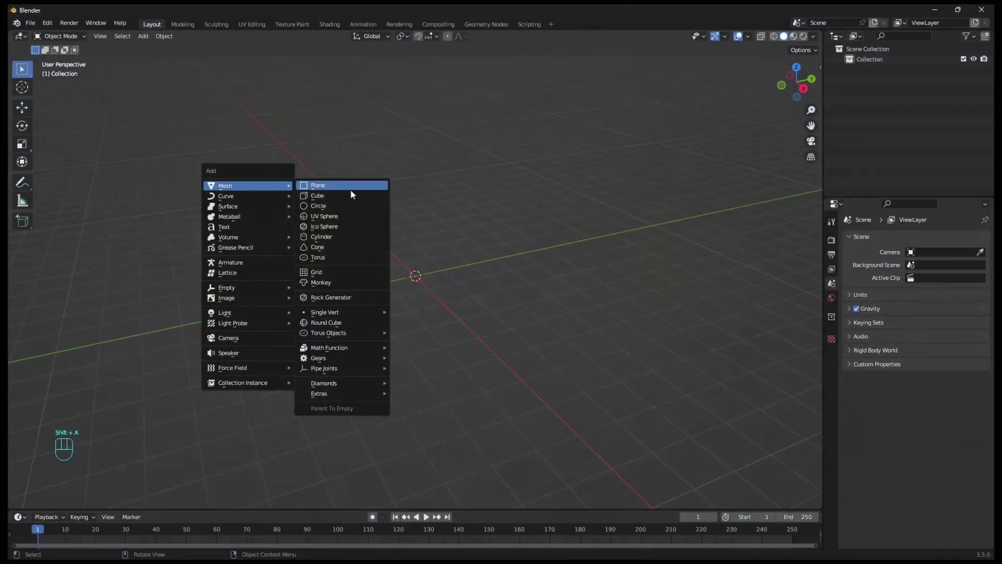
Add a plane mesh and stretch it along Y to a scale of about 1.458.
left_click(348, 185)
key("s")
key("y")
left_click(443, 255)
Add two crosswise loop cuts to the plane and spread them apart along Y.
scroll(443, 255, "up", 1)
key("Tab")
key("ctrl+r")
scroll(470, 271, "up", 1)
left_click(470, 271)
key("s")
key("y")
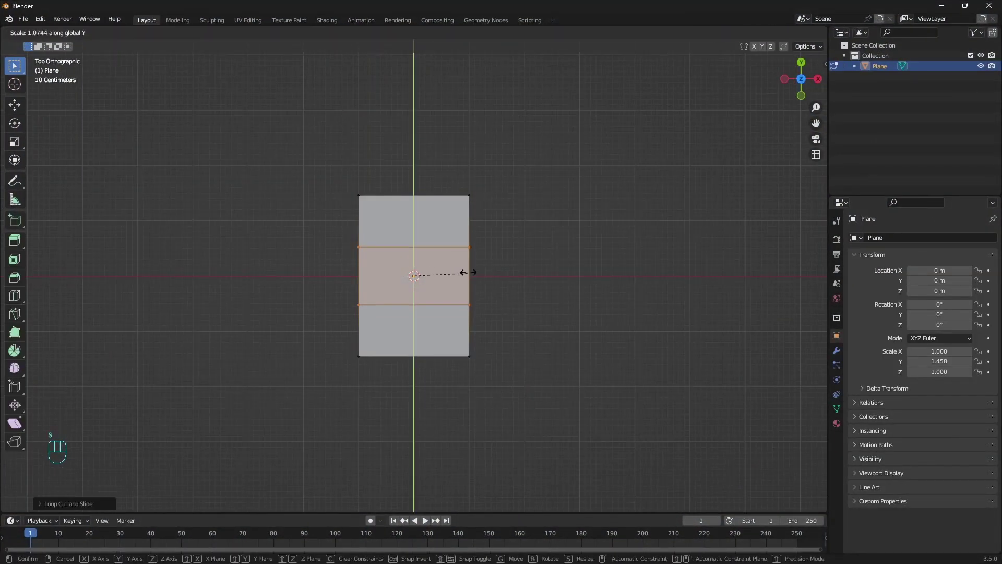
left_click(490, 272)
Merge the two vertices at the plane's -Y end into a point and pull it about 0.38 m along -Y.
left_click_drag(324, 389, 574, 343)
key("m")
left_click(523, 223)
left_click_drag(384, 345, 465, 374)
key("g")
key("y")
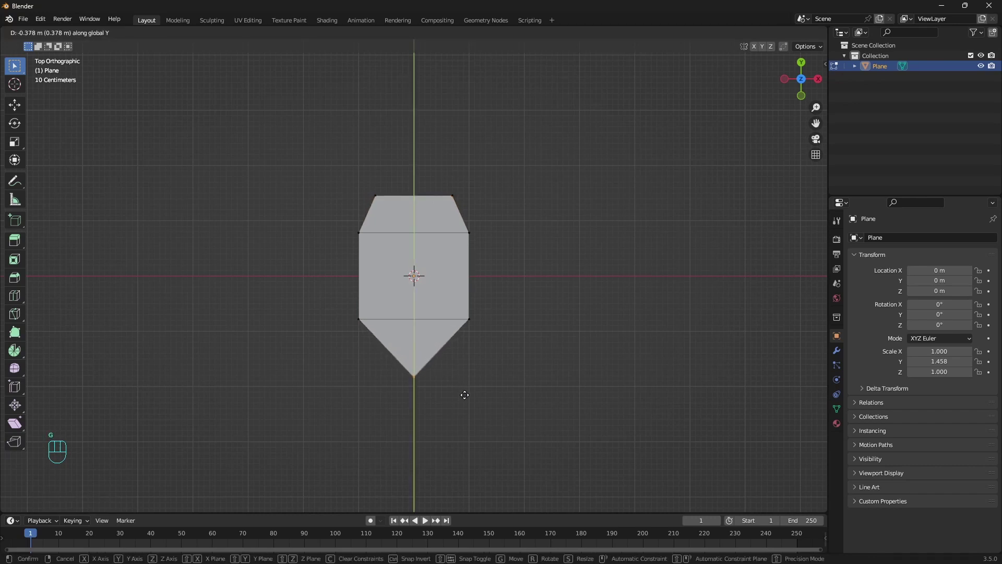
left_click(465, 394)
Shorten the whole outline object along Y to a scale of about 1.341.
key("Tab")
key("s")
key("y")
left_click(526, 254)
key("Tab")
key("Tab")
key("Tab")
Extrude the whole outline upward into a shallow body and scale its upper face to about 1.22.
middle_click_drag(397, 334, 468, 284)
key("a")
key("e")
left_click(479, 257)
key("s")
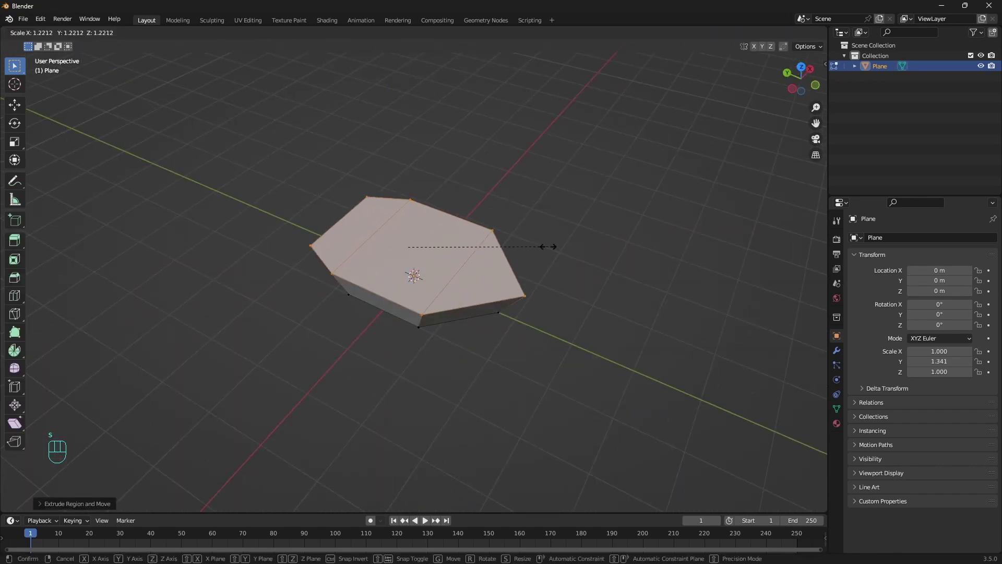
left_click(548, 246)
Add a level 3 subdivision surface to the body.
middle_click_drag(532, 316, 507, 327)
key("Tab")
key("ctrl+3")
Select the upper rim edge loop and crease it by about 0.43.
key("Tab")
key("2")
left_click(385, 293, "alt")
middle_click_drag(491, 292, 527, 261)
key("shift+e")
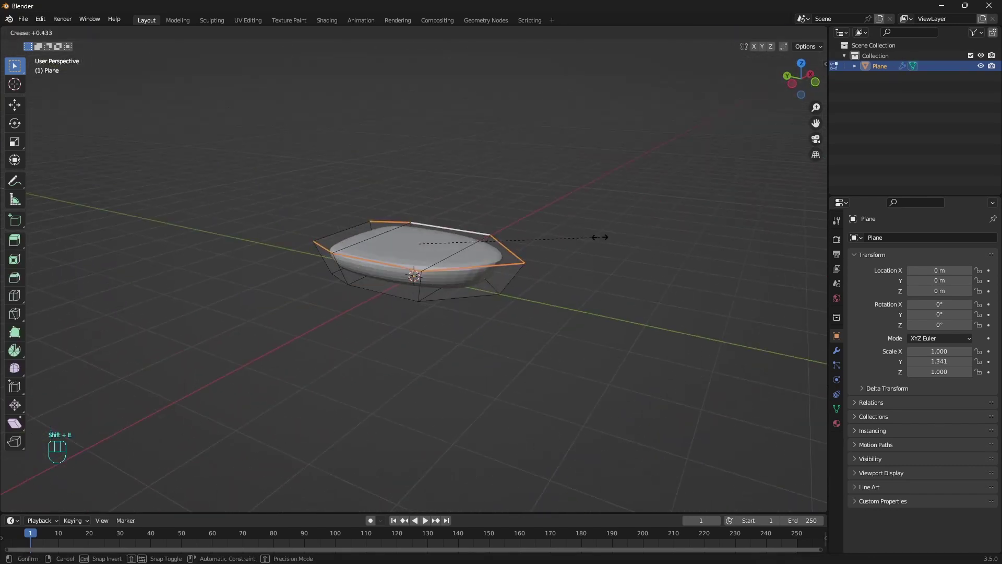
left_click(603, 238)
Knife a lengthwise cut through the middle of the body, seen from above, from the tip to the opposite end.
middle_click_drag(599, 240, 524, 301)
key("grave")
key("Tab")
key("Tab")
key("k")
left_click(414, 391)
left_click(415, 186)
Raise the middle edge of the upper face along Z by about 0.35 m to form a ridge.
middle_click_drag(416, 209, 514, 151)
key("g")
key("z")
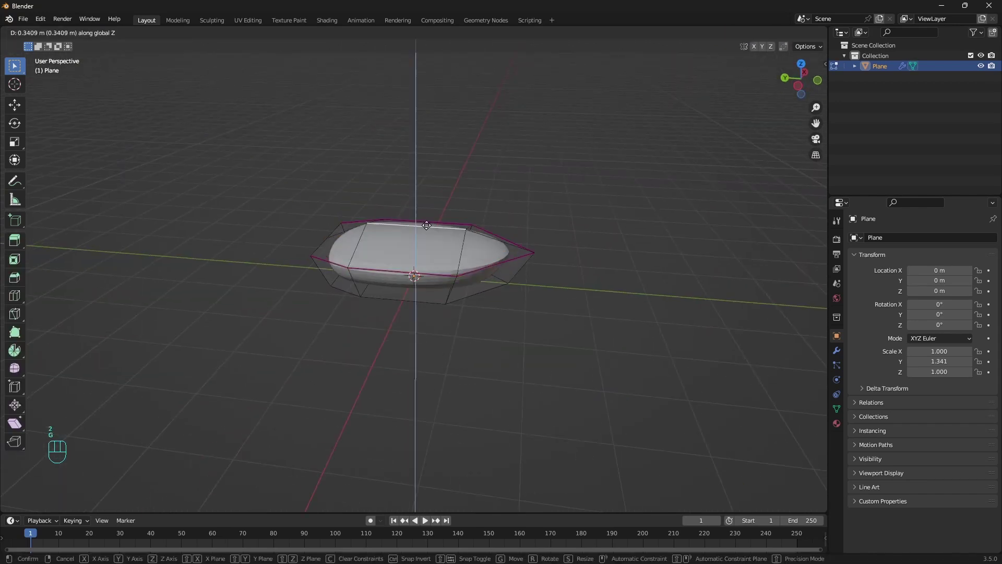
left_click(432, 221)
Crease the edge at the pointed tip and flatten the inner cross-section vertices along Y with a scale of 0.
key("shift+e")
key("grave")
key("1")
key("alt+z")
left_click_drag(438, 175, 497, 334)
key("s")
key("y")
key("0")
left_click_drag(366, 182, 309, 336)
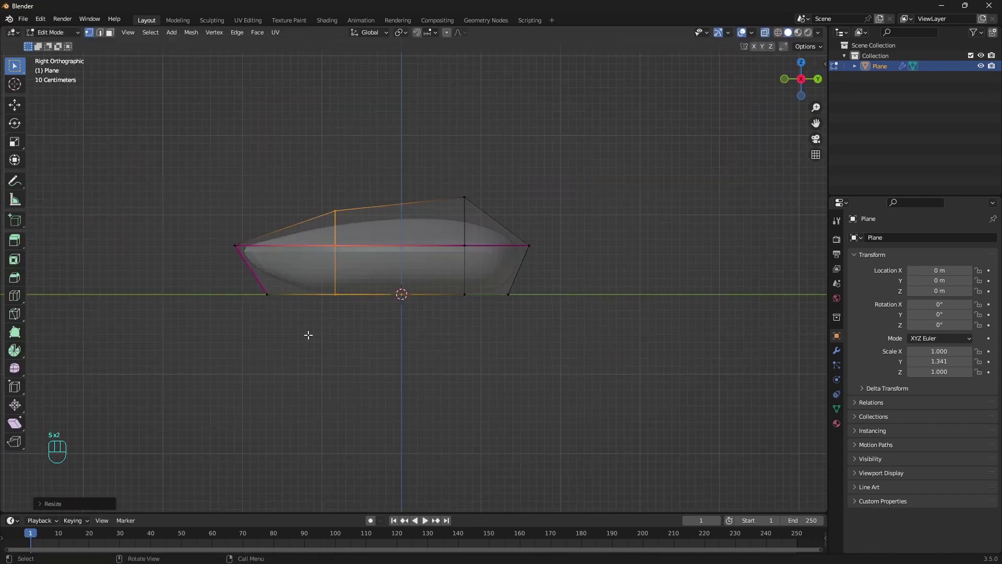
Move and scale the selected cross-section vertices to refine the tapered side profile, and finish editing the mesh.
key("g")
left_click(490, 221)
key("s")
key("g")
left_click(614, 308)
middle_click_drag(614, 307, 481, 228)
key("alt+z")
middle_click_drag(574, 199, 545, 156)
key("s")
left_click(524, 152)
key("Tab")
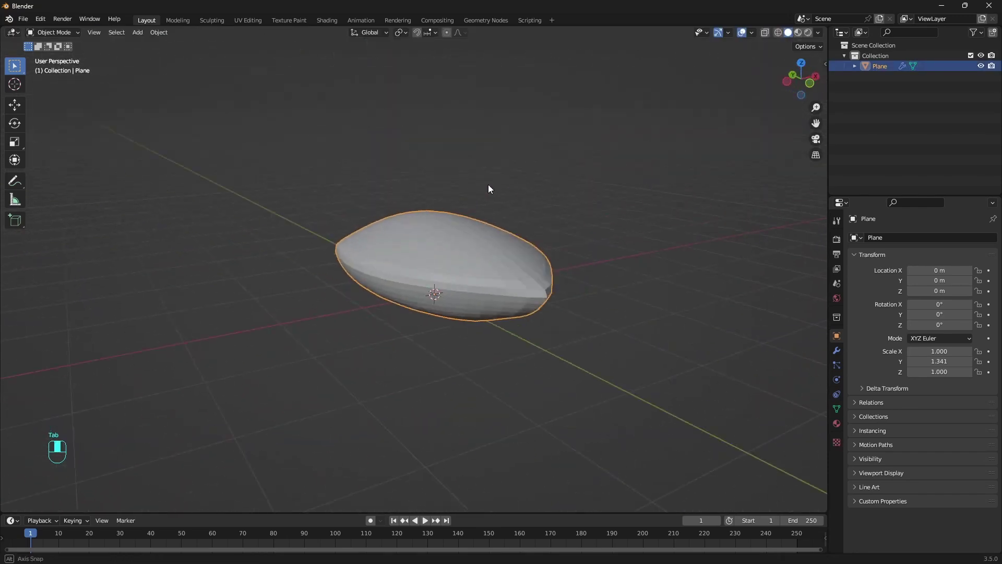
Stretch the body along Y to a scale of about 1.382.
middle_click_drag(488, 183, 600, 246)
key("s")
key("y")
left_click(539, 256)
Rename the Plane object as Shell.
double_click(882, 65)
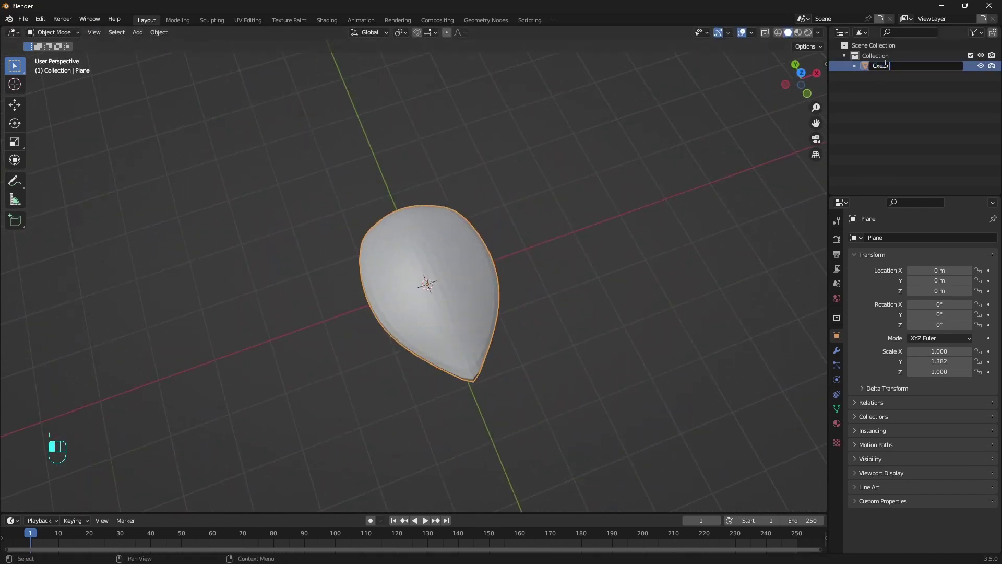
key("Return")
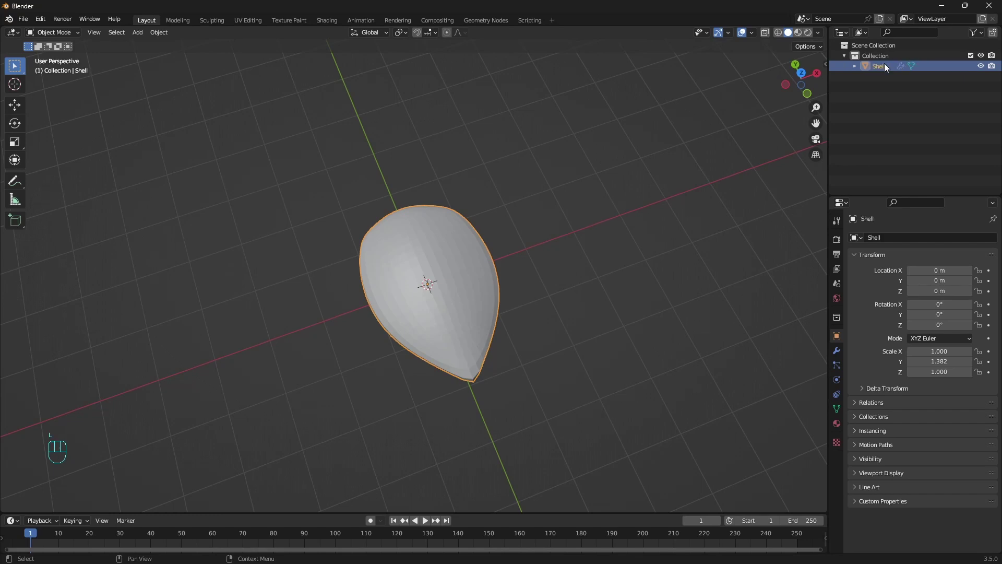
left_click(602, 191)
Duplicate the Shell object in place.
left_click(440, 240)
key("shift+d")
right_click(514, 237)
Put the shell copy in a new collection named Backup and exclude that collection from the view layer.
key("m")
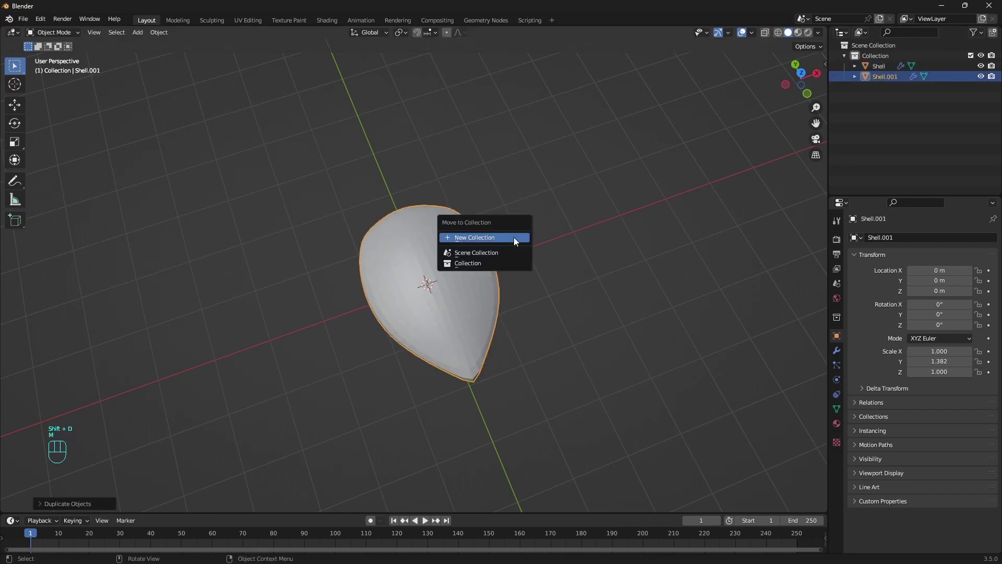
left_click(514, 238)
type("Backup")
key("Return")
left_click(970, 77)
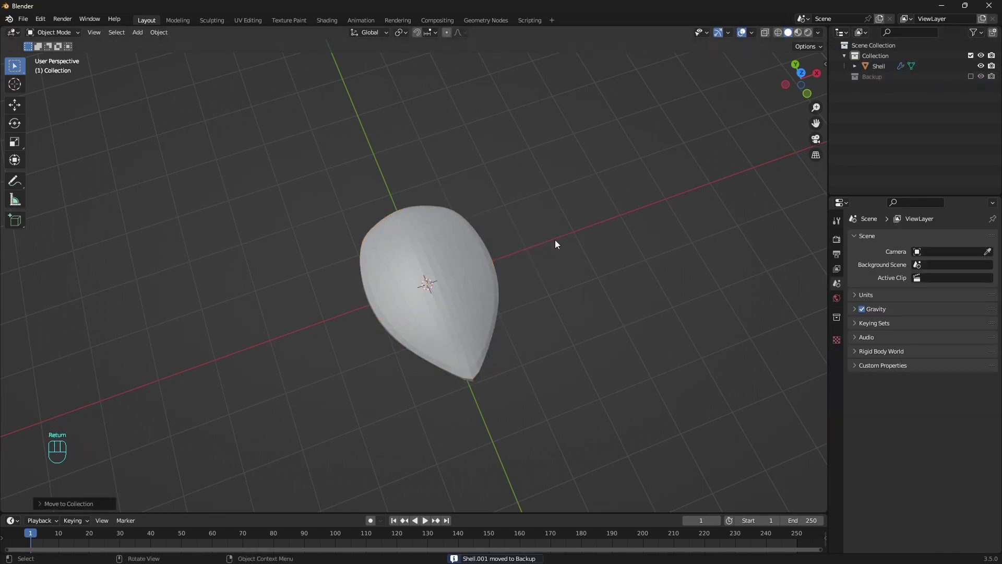
Convert the original Shell to a plain mesh so that its subdivision is baked in.
left_click(485, 229)
right_click(509, 251)
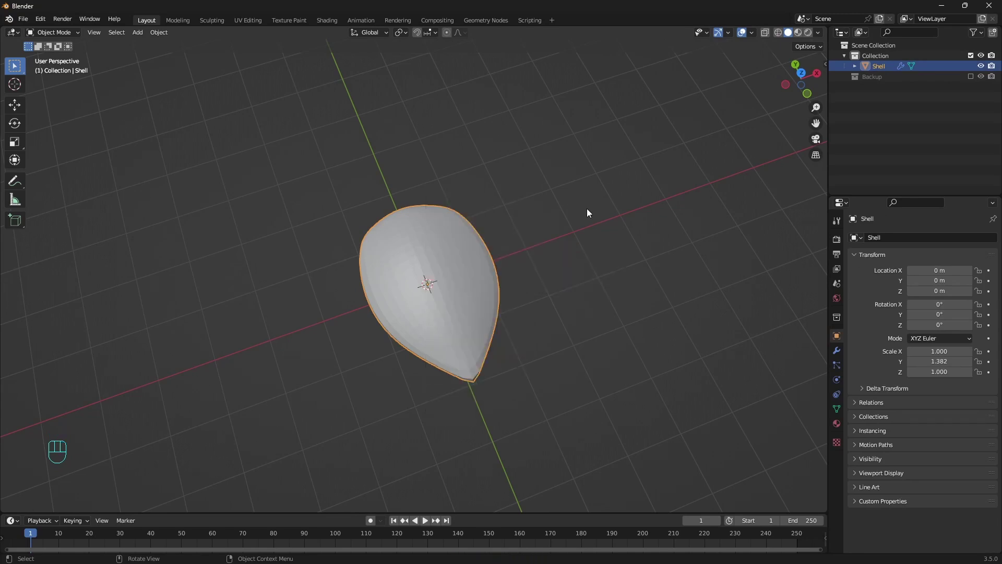
right_click(455, 234)
mouse_move(448, 270)
left_click(547, 281)
Widen the Shell along X to a scale of about 1.043.
mouse_move(550, 260)
middle_mouse_down()
mouse_move(521, 262)
mouse_move(597, 284)
mouse_move(485, 272)
mouse_move(571, 288)
mouse_move(550, 264)
middle_mouse_up()
key("Tab")
key("Tab")
key("s")
key("x")
left_click(537, 277)
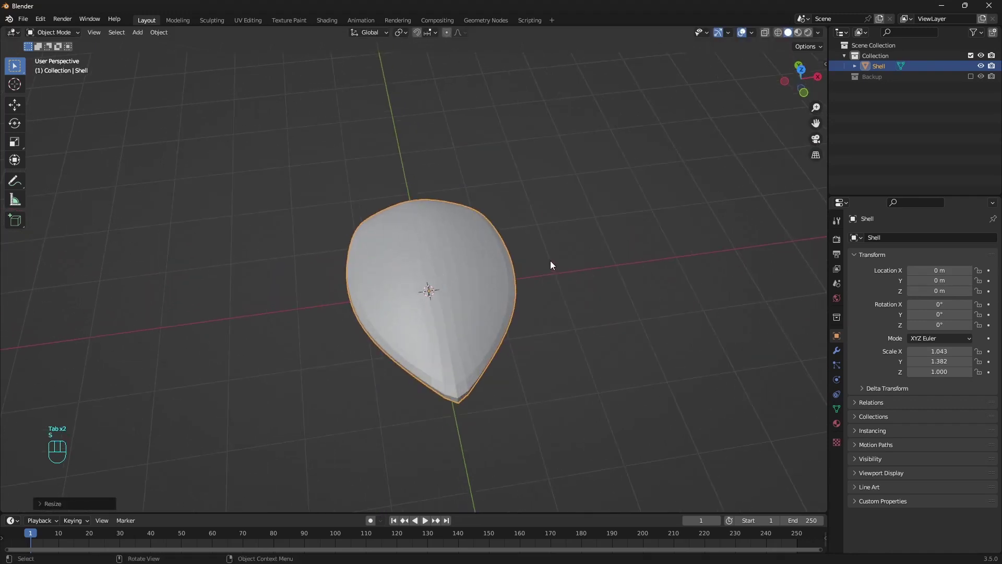
Search the add-on preferences for "extra" and check whether Add Mesh: Extra Objects is enabled.
middle_click_drag(577, 299, 590, 271)
left_click(40, 18)
left_click(50, 168)
left_click(290, 53)
type("extra")
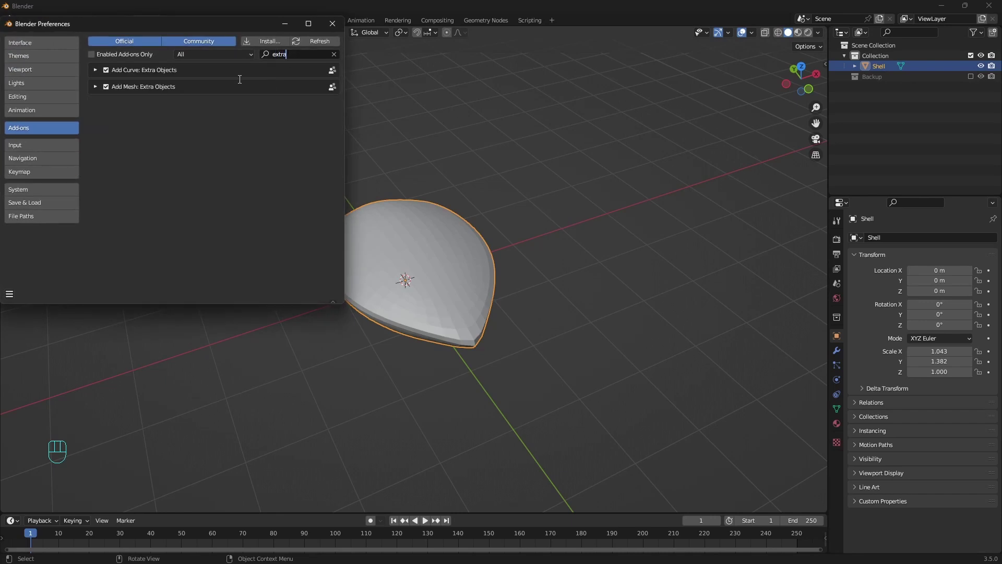
left_click(334, 24)
Add a single vertex mesh object at the origin and view it from above in edit mode.
key("shift+a")
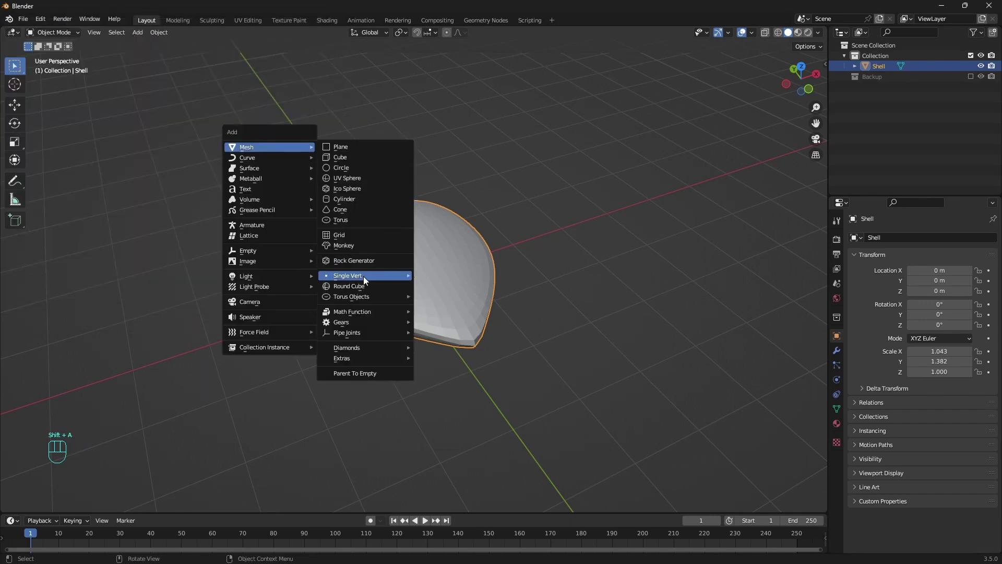
mouse_move(363, 277)
left_click(444, 276)
key("KP_7")
key("Tab")
key("Tab")
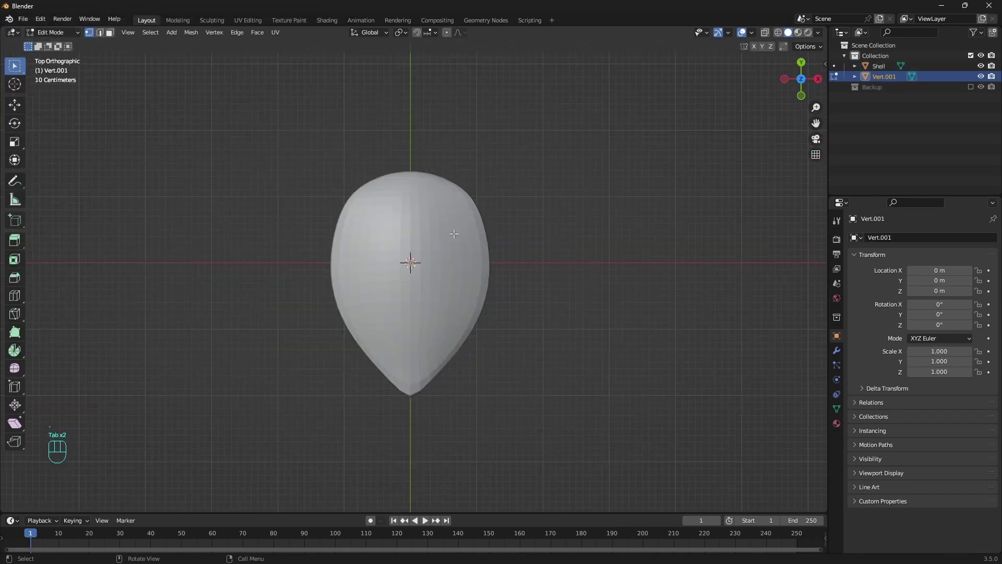
With X-ray on, duplicate the vertex along +Y and repeat the duplication to make an evenly spaced row of three.
key("alt+z")
scroll(438, 258, "up", 1)
key("shift+d")
key("y")
left_click(434, 224)
key("shift+r")
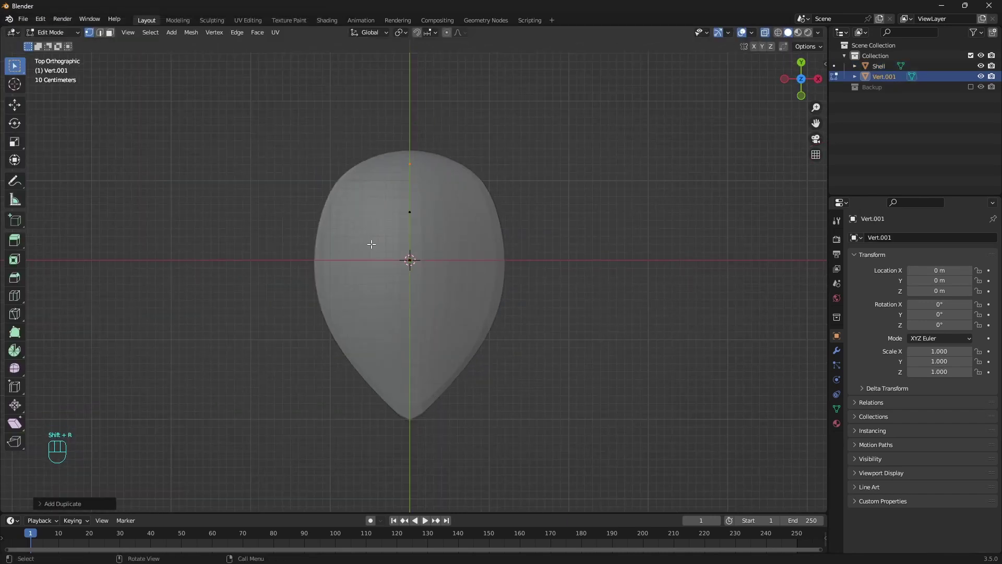
Duplicate the upper vertices along -Y to extend the centre row to five vertices.
left_click(362, 142)
left_click_drag(362, 142, 460, 251)
key("shift+d")
key("y")
left_click(457, 397)
Shift the centre row along Y to fit the shell and arrange four more vertices along the shell's +X side.
key("a")
key("g")
key("y")
left_click(393, 354)
left_click(331, 143)
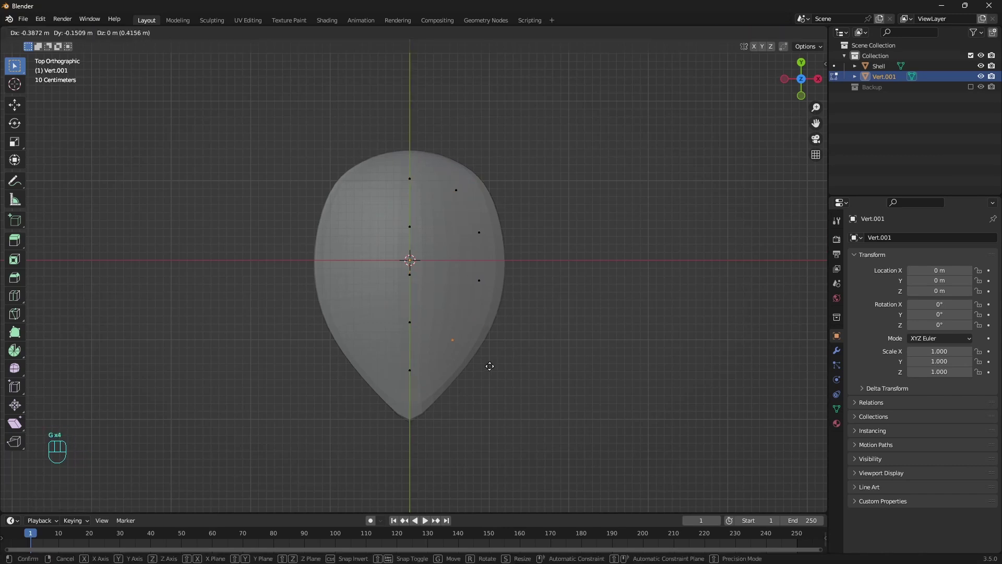
left_click(490, 365)
Duplicate the +X side vertices in place and mirror the copy along X onto the opposite side.
left_click_drag(551, 114, 415, 382)
key("shift+d")
key("Escape")
key("ctrl+m")
key("x")
left_click(392, 291)
Finish editing the vertex object and raise it along Z into the shell's body in side view.
key("Tab")
middle_click_drag(449, 292, 546, 244)
key("KP_3")
key("g")
key("z")
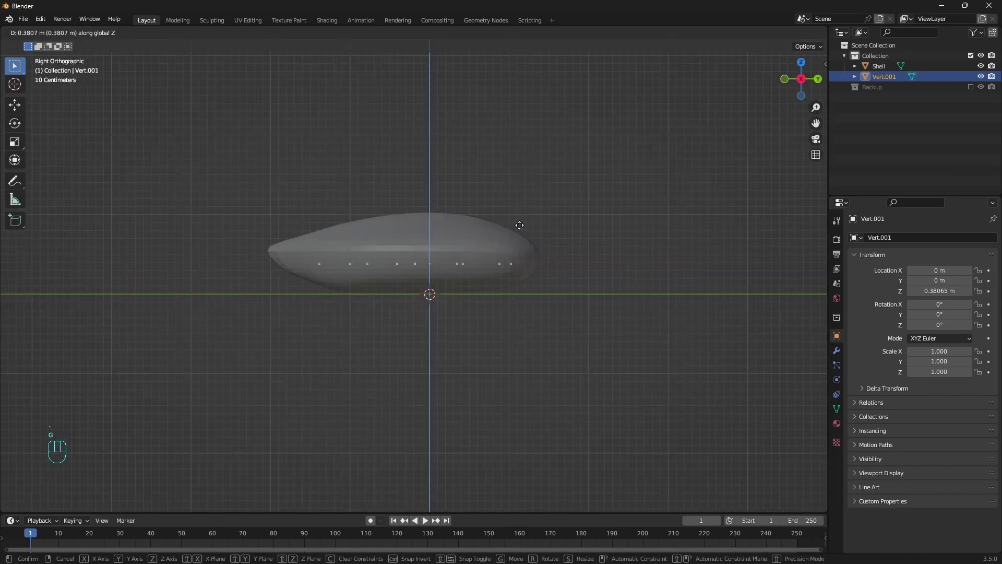
left_click(521, 218)
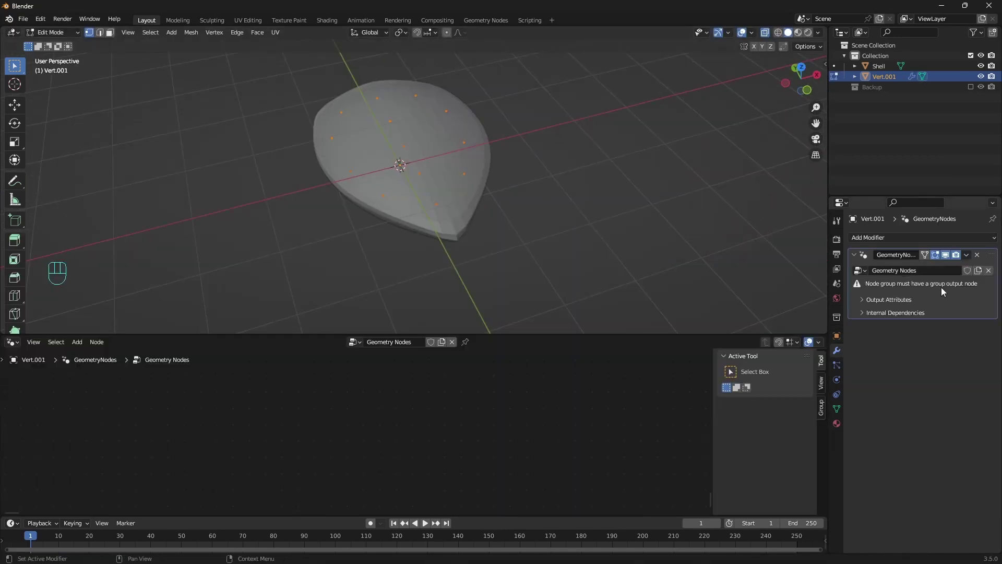
Remove the existing geometry nodes modifier and split off a Geometry Node Editor below the 3D view.
key("ctrl+x")
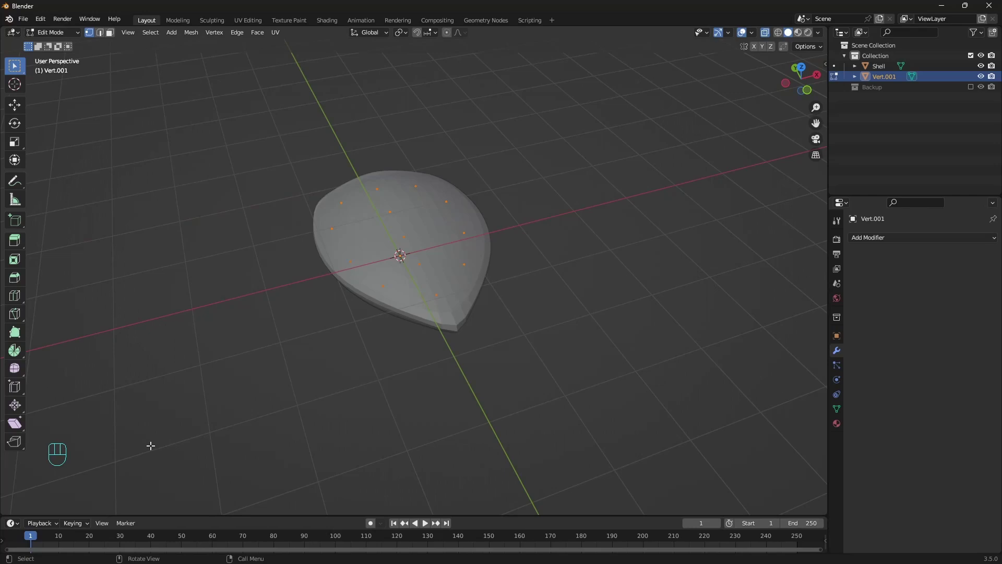
middle_click_drag(150, 445, 427, 398, "shift")
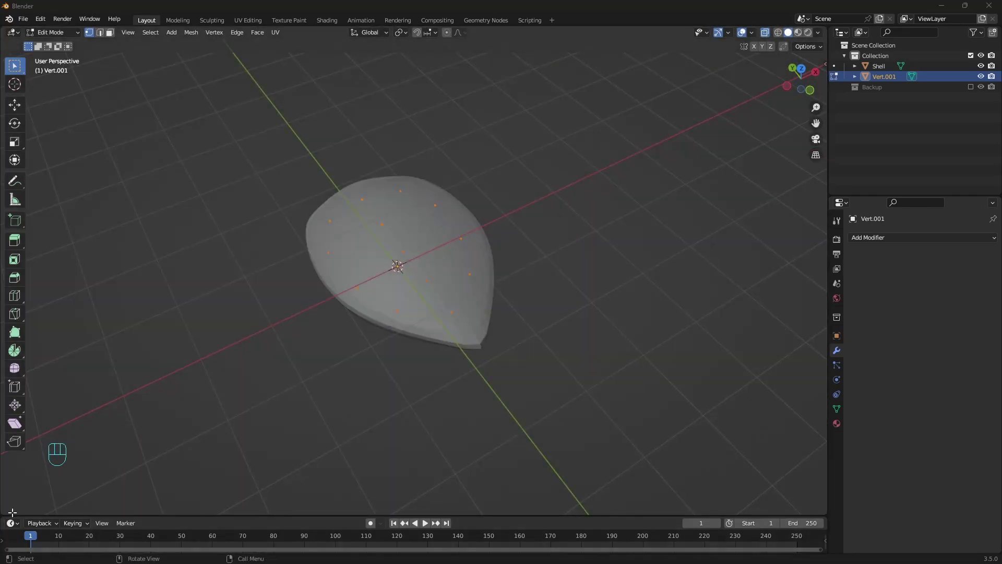
left_click_drag(6, 513, 11, 304)
left_click(13, 311)
left_click(57, 393)
Create a new geometry node tree for the vertex object and hide the node editor's sidebar.
left_click(414, 310)
key("n")
scroll(313, 433, "up", 8)
middle_click_drag(376, 473, 412, 371)
Add an Instance on Points node on the link between Group Input and Group Output.
key("shift+a")
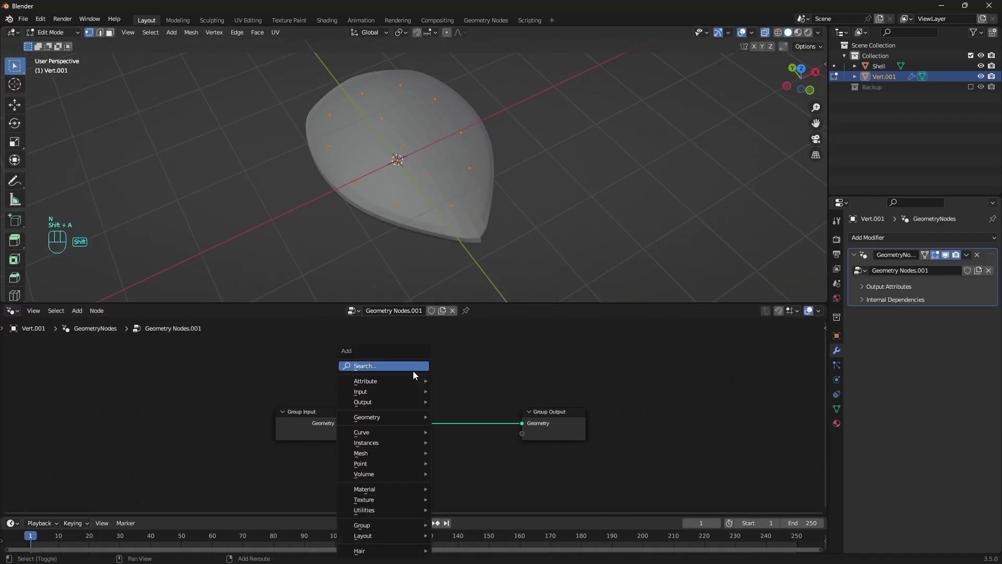
left_click(412, 366)
type("insta")
key("ctrl+a")
key("BackSpace")
type("in")
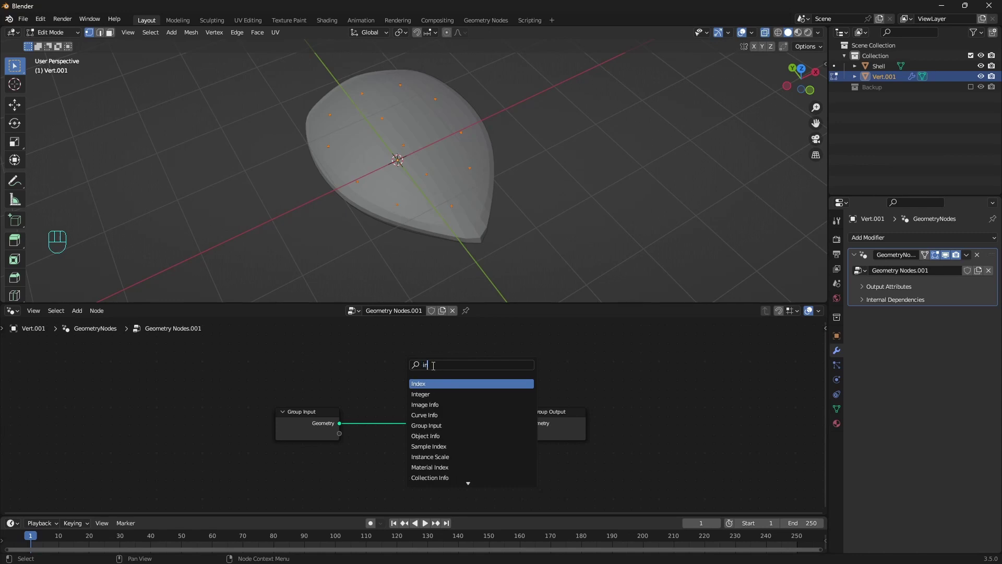
type("sta")
left_click(439, 457)
left_click(439, 456)
middle_click_drag(433, 453, 458, 399)
Add a Cube node, feed its Mesh into the Instance input of Instance on Points, and turn off X-ray display.
key("shift+a")
left_click(328, 365)
type("cube")
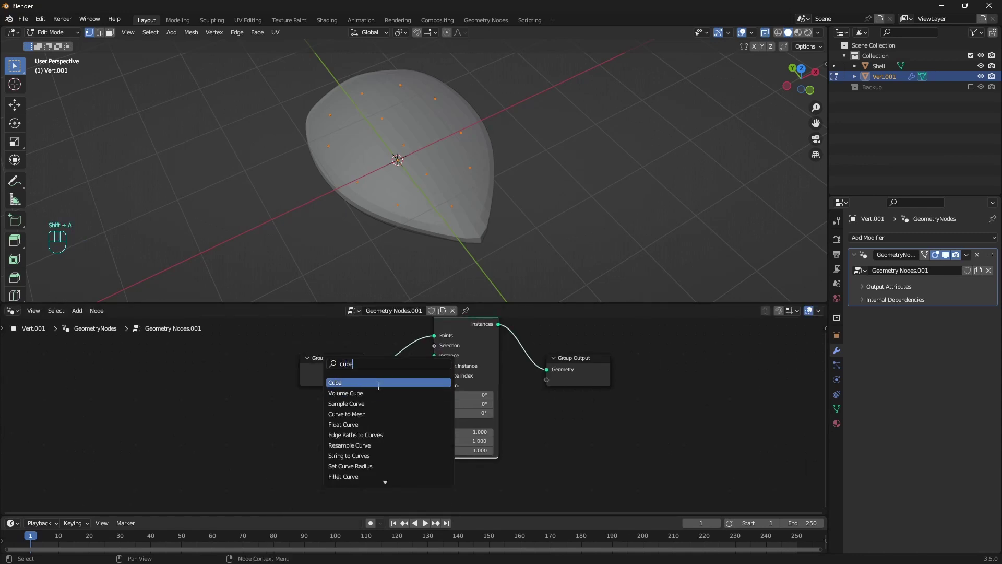
left_click(379, 386)
left_click(346, 430)
left_click_drag(359, 428, 435, 356)
middle_click_drag(402, 434, 405, 419)
key("alt+z")
middle_click_drag(486, 235, 523, 171)
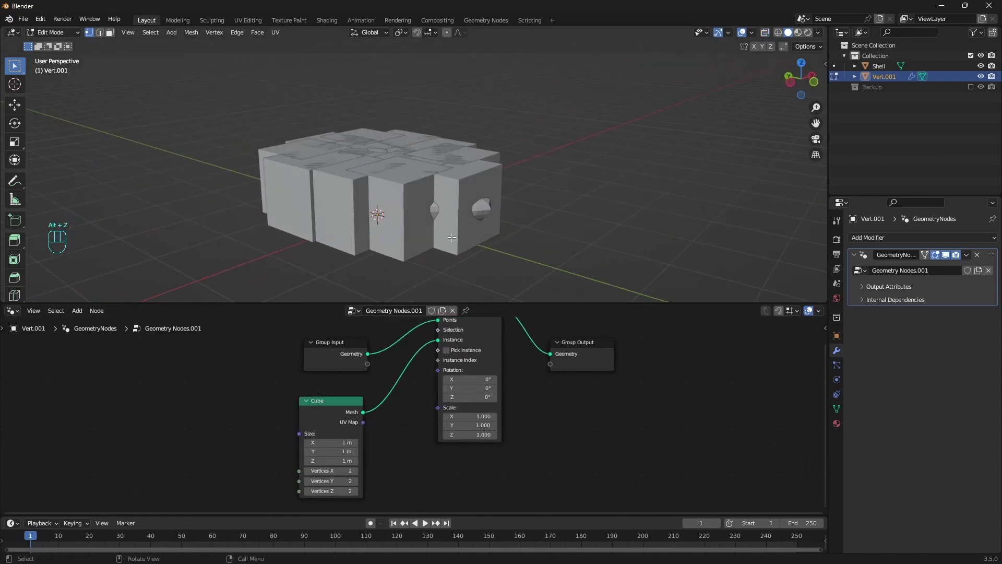
Enlarge the timeline area and set the animation's end frame to 20.
left_click_drag(230, 514, 277, 489)
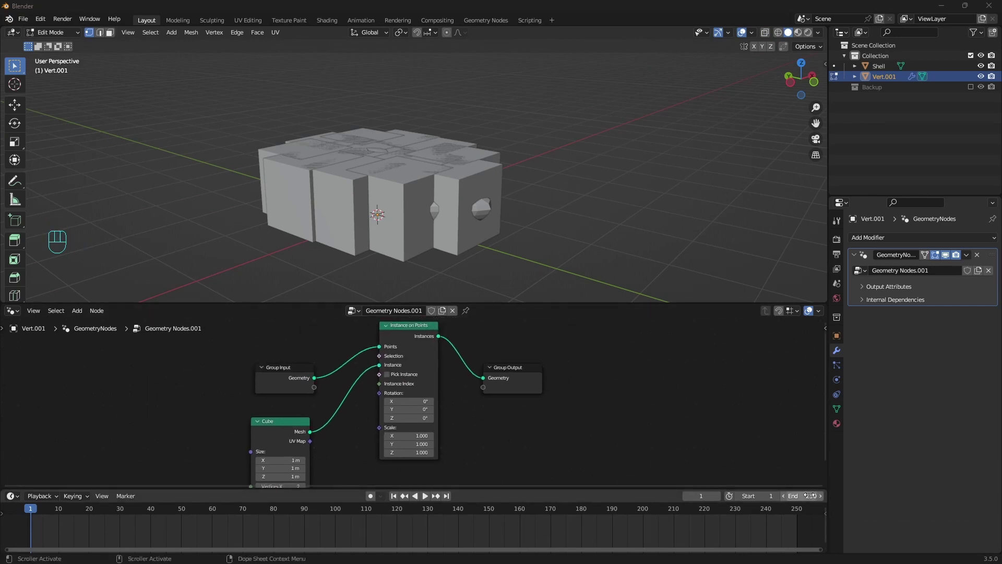
type("20")
key("Return")
Set the Cube node's size to 0.1 m on all three axes and keyframe it at frame 1.
scroll(314, 463, "up", 2)
middle_click_drag(315, 463, 350, 423)
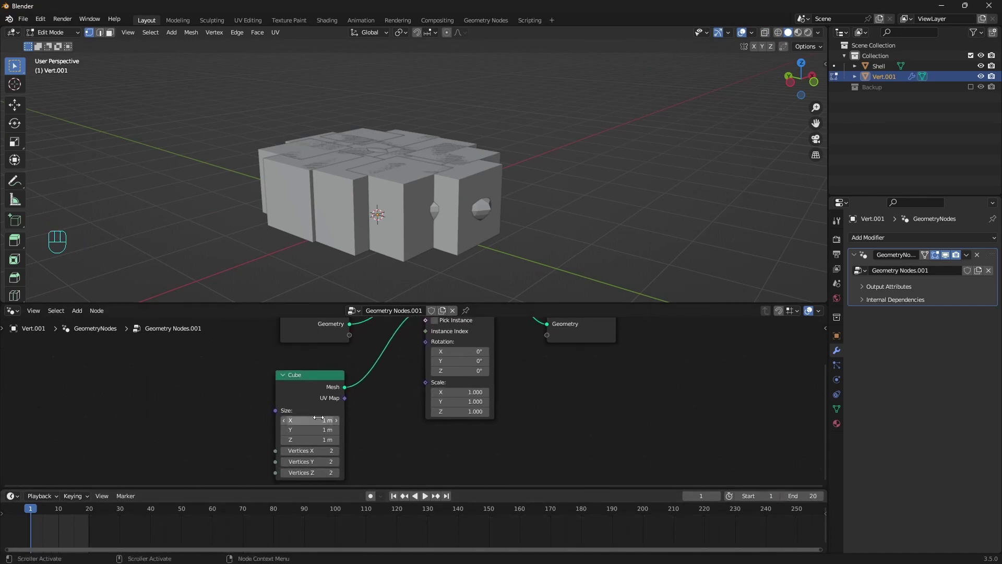
left_click_drag(322, 418, 322, 440)
type(".0.1")
key("Return")
key("alt+z")
middle_click_drag(397, 198, 444, 216)
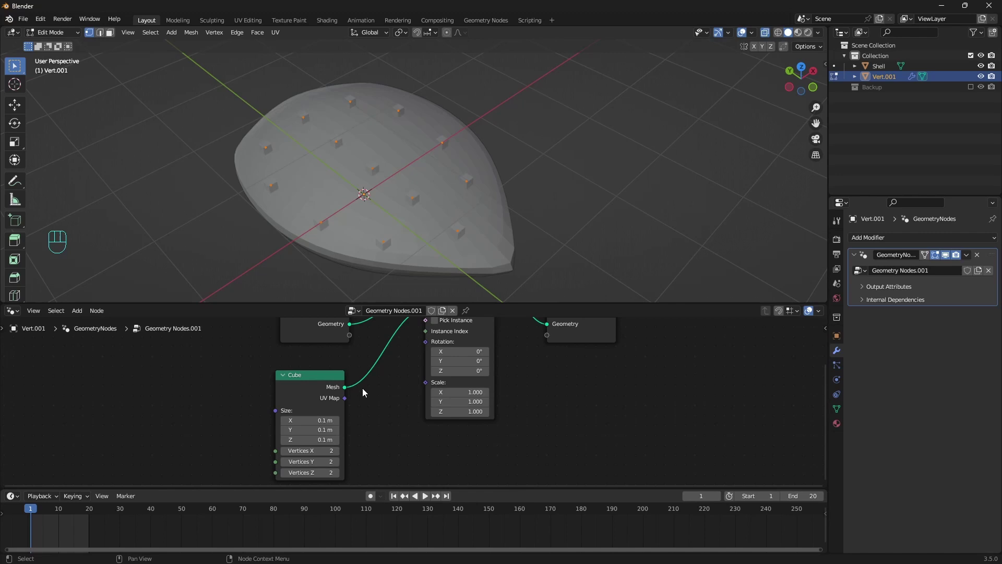
key("i")
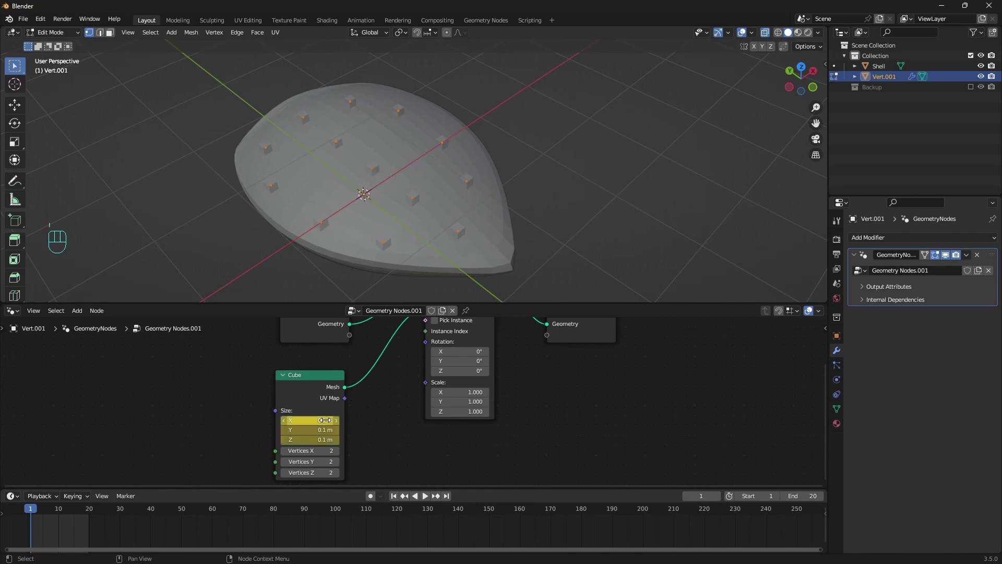
Advance to frame 15, set the Cube node's size to 1 m on all axes and keyframe it.
key("space")
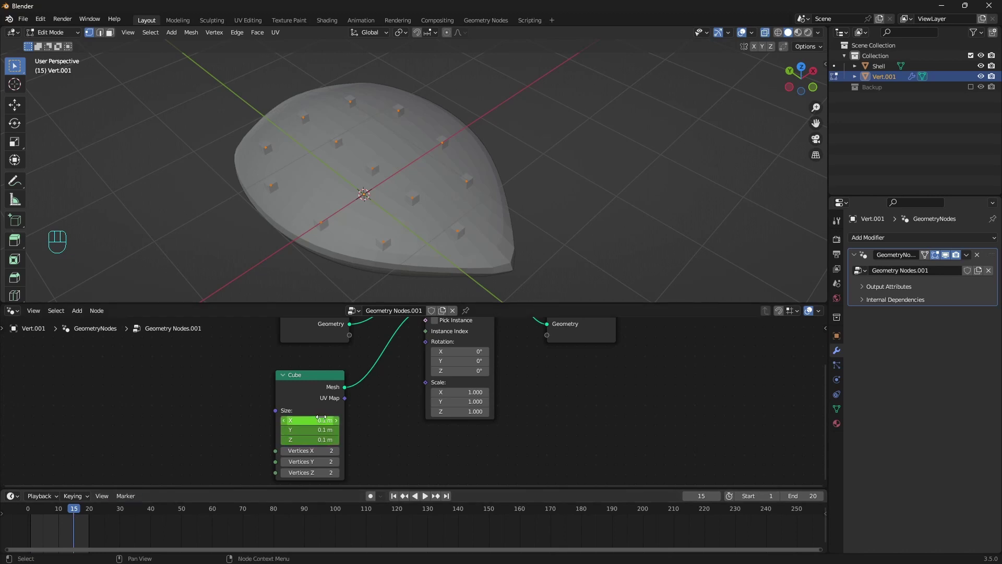
left_click_drag(321, 420, 321, 439)
type("1")
key("Return")
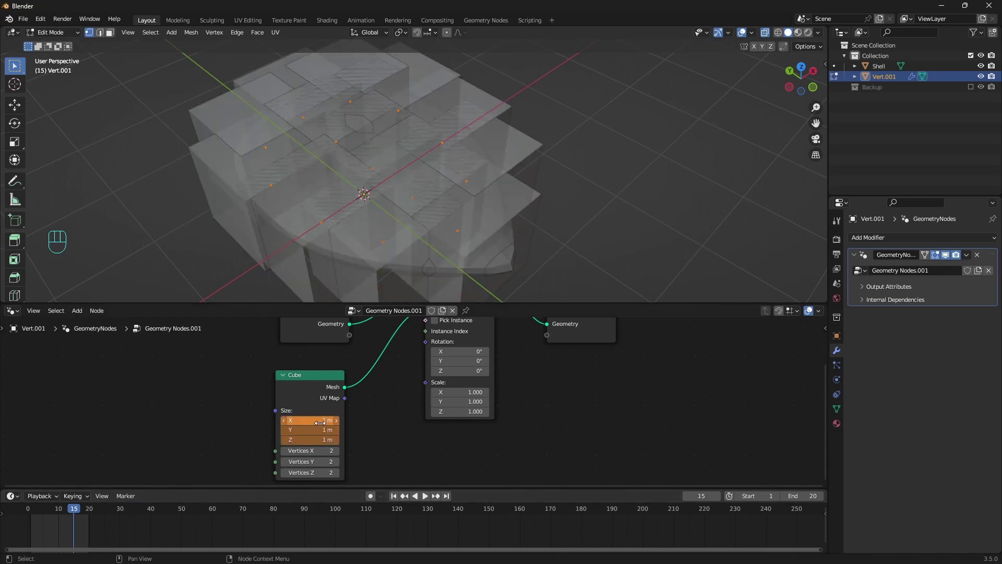
key("i")
Play back the growing cubes in solid view and set the shell's viewport display to wireframe.
key("alt+z")
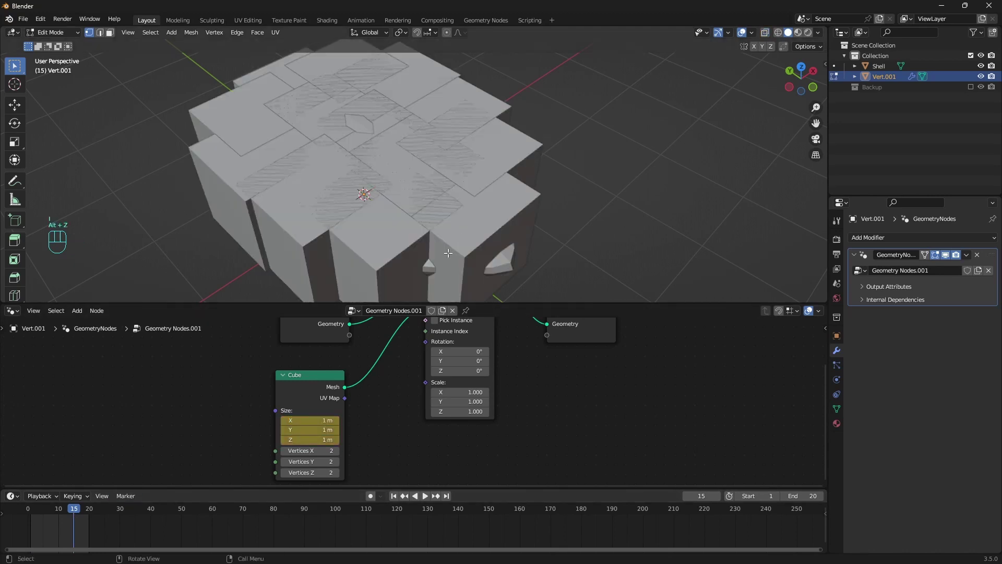
middle_click_drag(442, 230, 476, 208)
key("space")
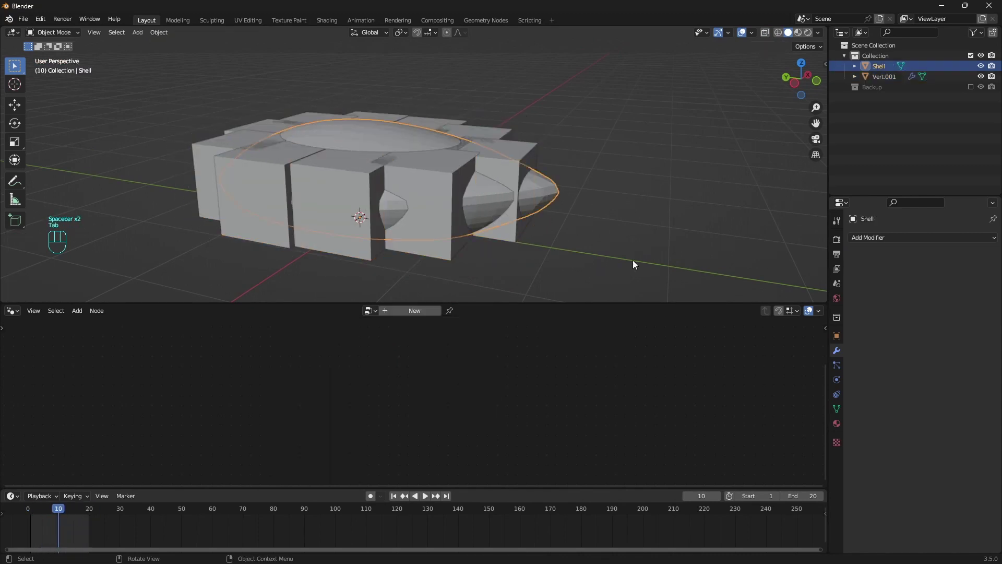
left_click(837, 336)
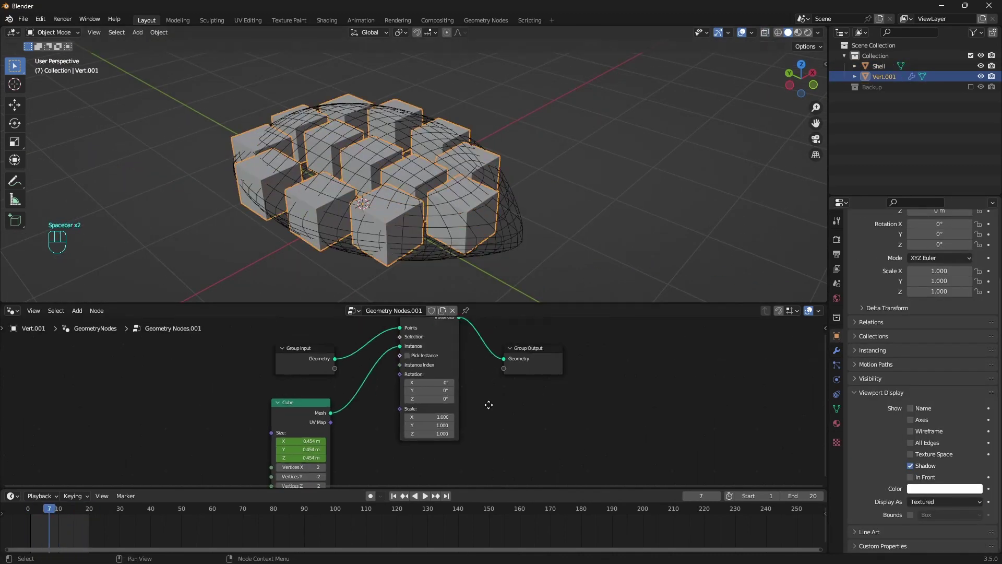
Insert a Subdivision Surface node after Instance on Points and set its level to 3.
key("shift+a")
type("sub")
key("Return")
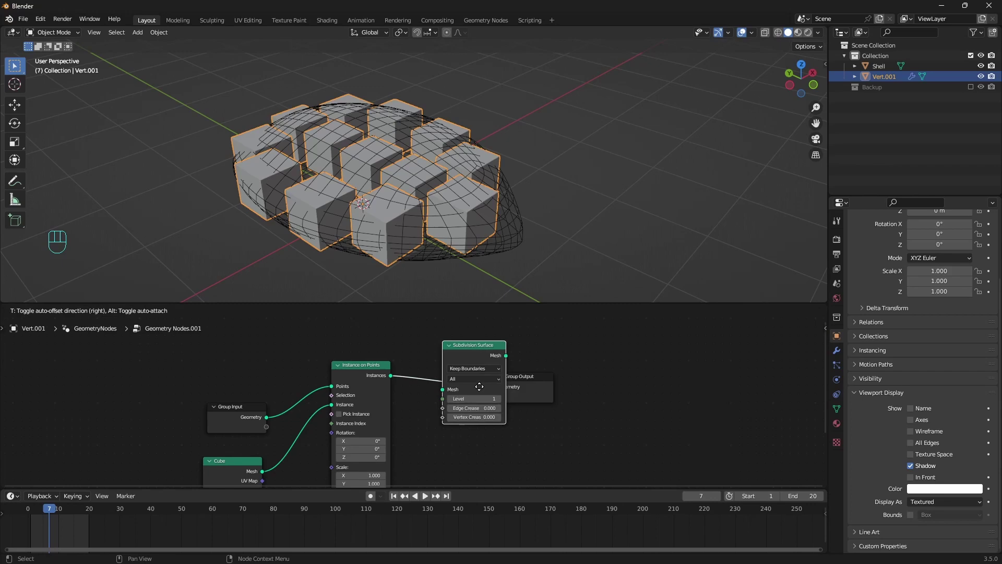
left_click(472, 389)
left_click(481, 411)
left_click(481, 411)
Insert a Set Shade Smooth node between Subdivision Surface and Group Output.
middle_click_drag(591, 389, 547, 410)
key("shift+a")
type("set sh")
key("Return")
left_click(454, 380)
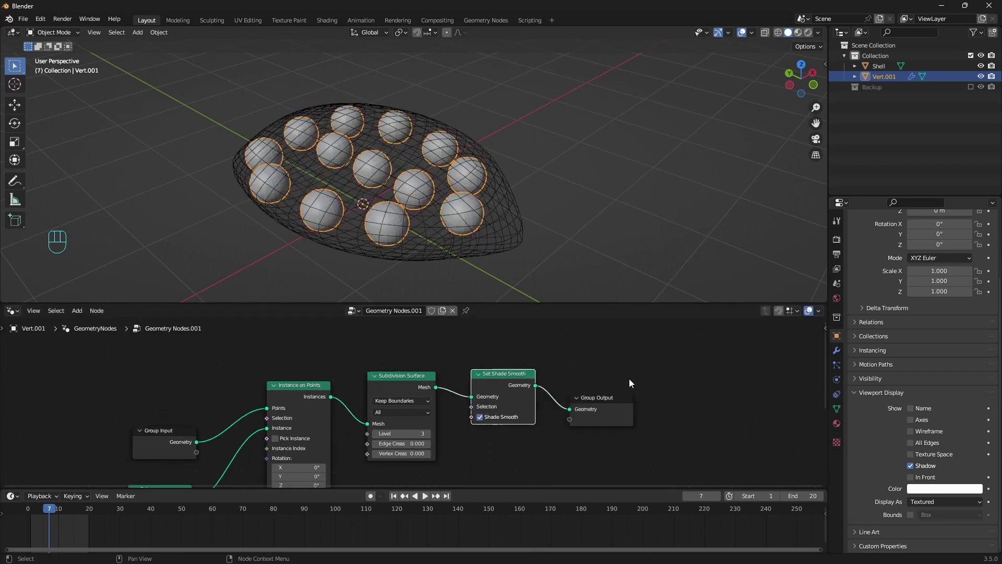
Insert a Realize Instances node before Group Output and play the animation to preview the growing spheres.
key("shift+a")
type("rea")
key("Return")
left_click(554, 389)
scroll(561, 412, "down", 2)
key("space")
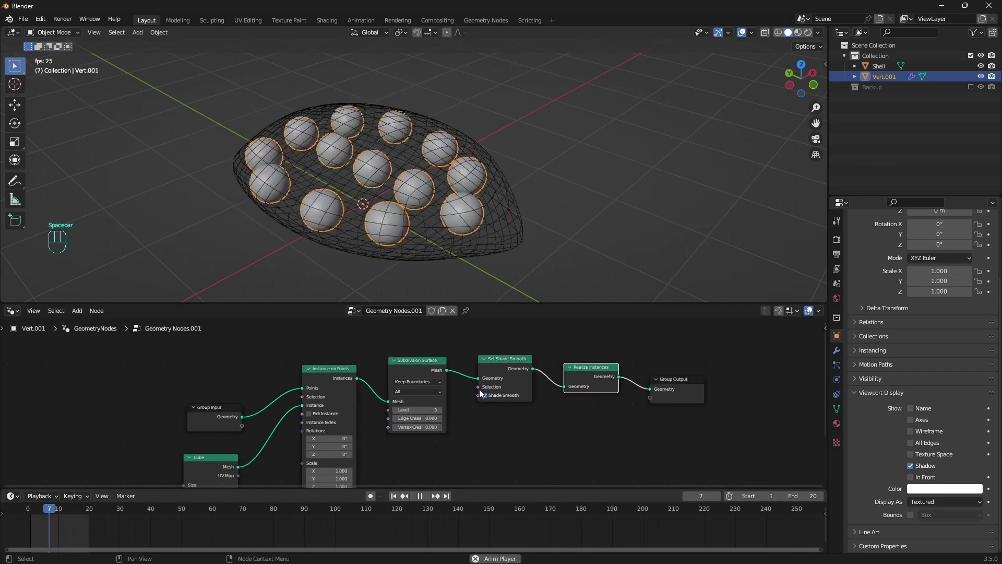
key("space")
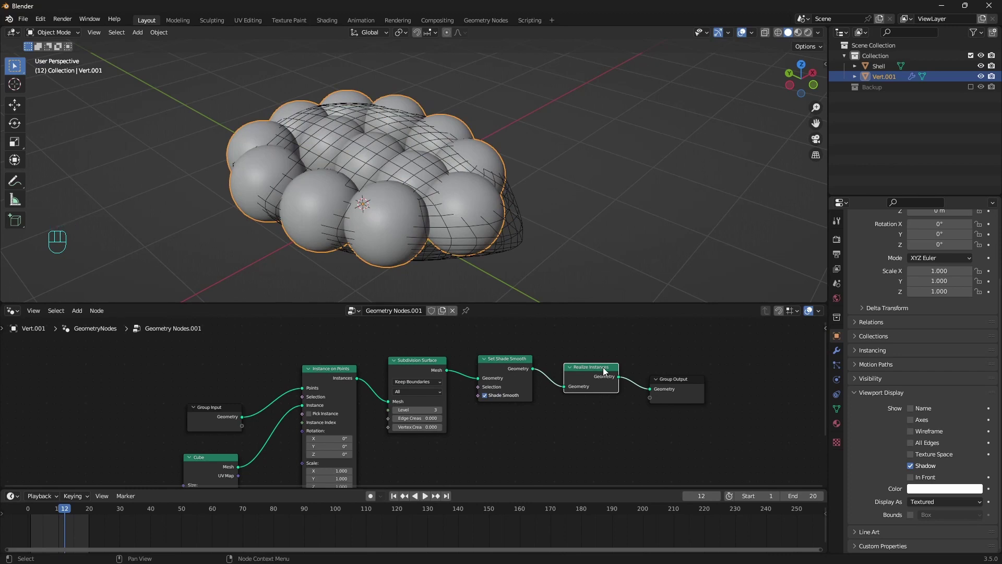
Add Collision physics to the shell and disable its Single Sided option.
left_click(547, 244)
left_click(837, 380)
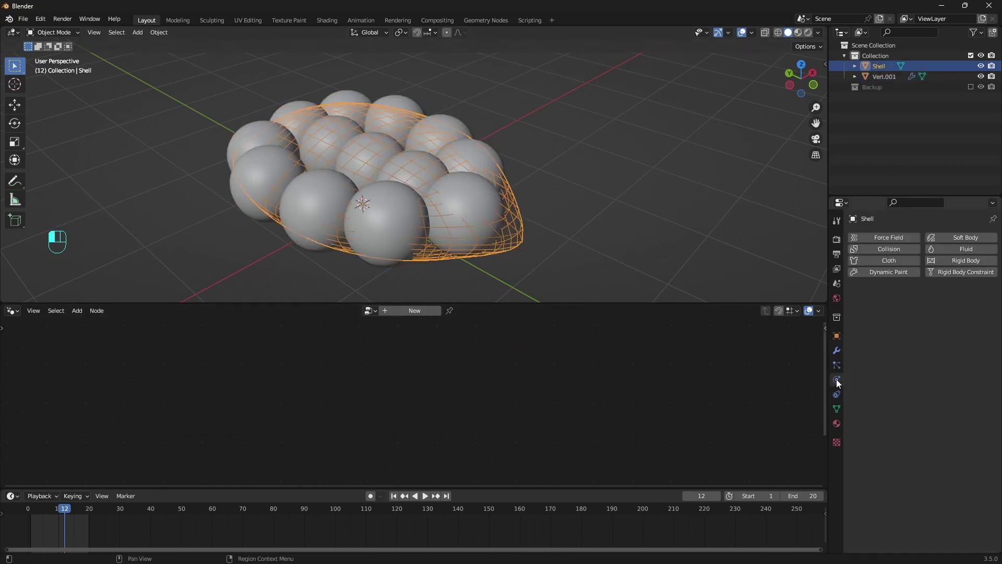
left_click(900, 249)
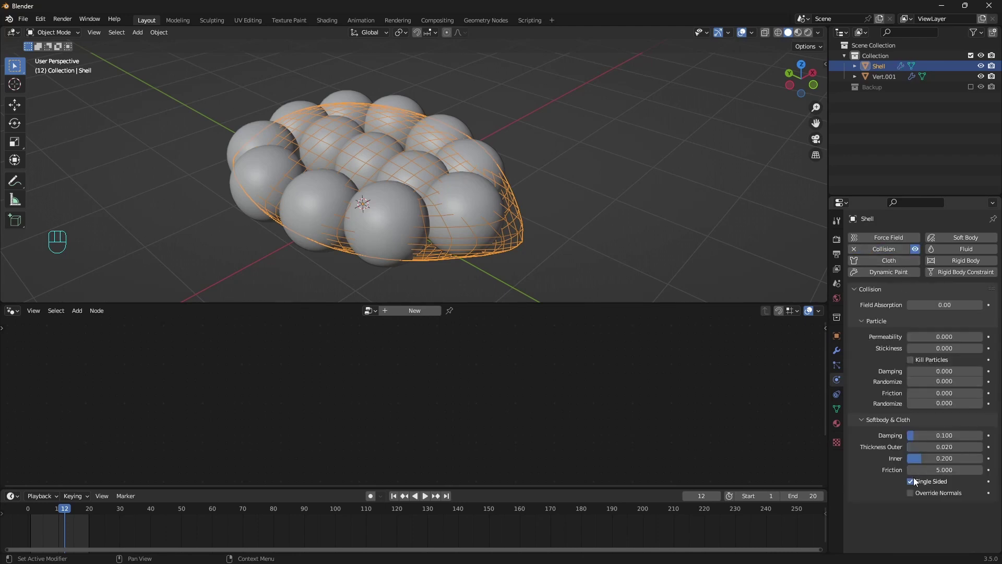
left_click(625, 207)
Add Cloth physics to the spheres object with Quality Steps 10 and Vertex Mass 25.
left_click(484, 155)
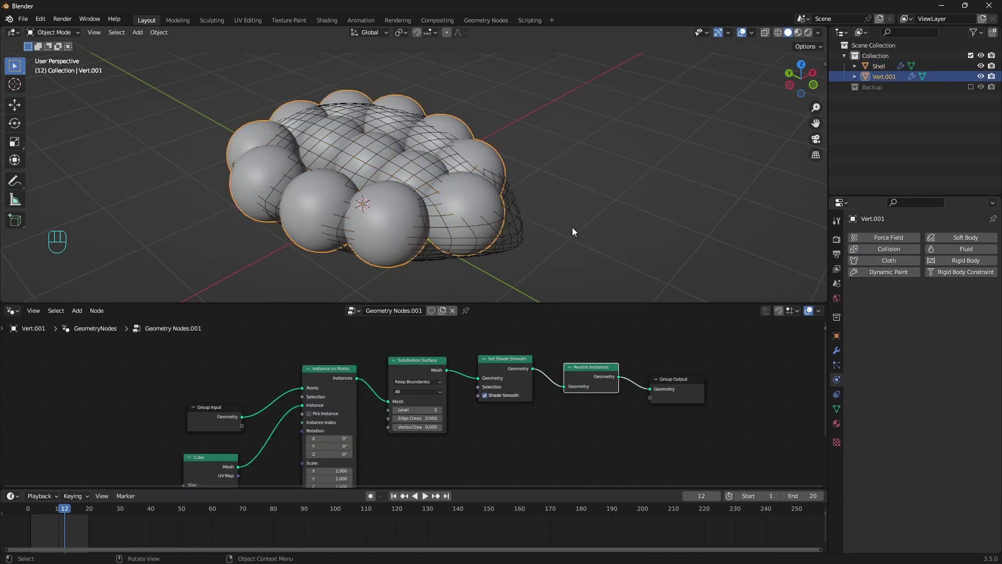
middle_click_drag(572, 227, 671, 251)
left_click(892, 261)
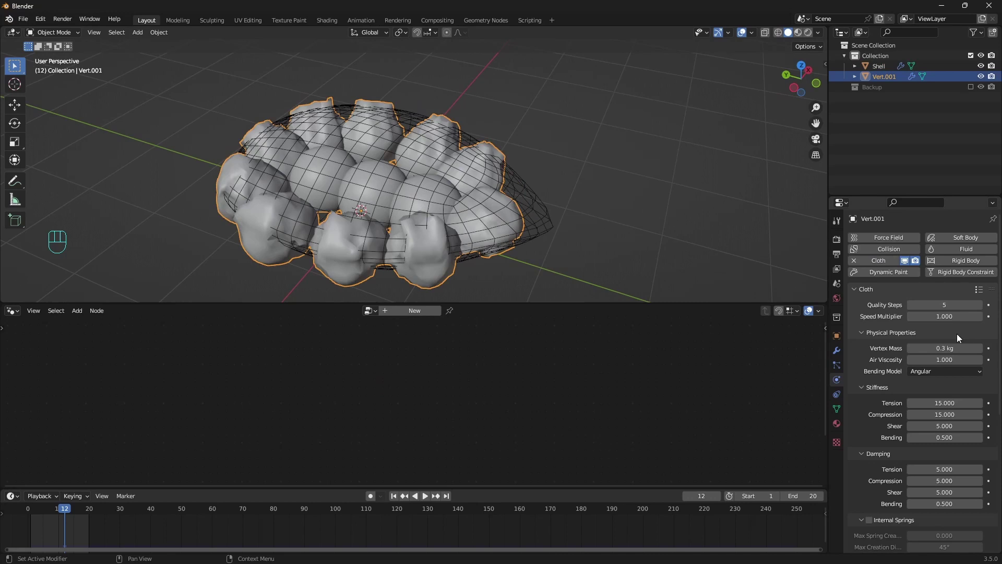
left_click(956, 304)
type("10")
key("Return")
left_click(950, 348)
type("25")
key("Return")
Enable Pressure in the cloth settings and set it to 500.
scroll(950, 346, "down", 6)
scroll(950, 345, "down", 1)
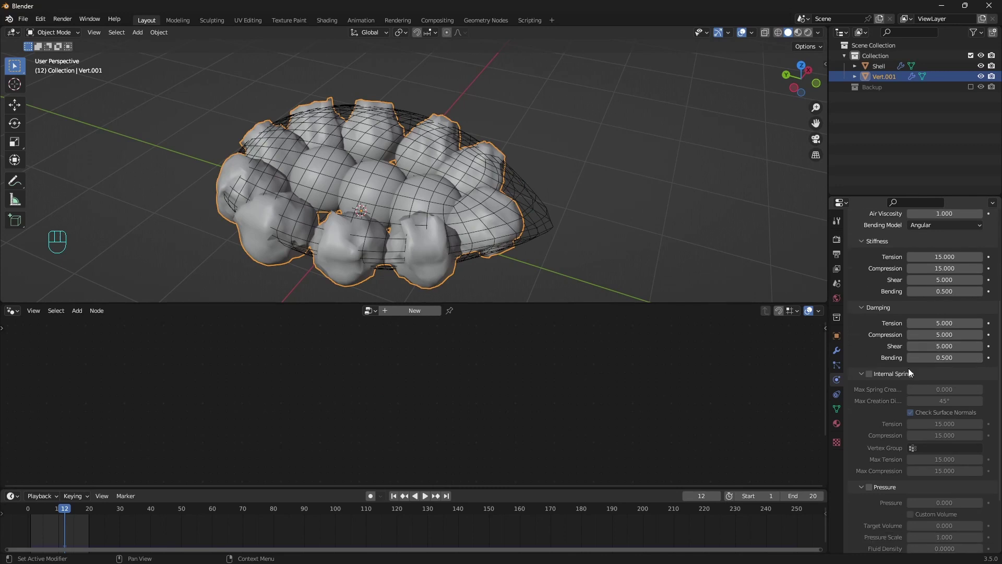
scroll(885, 400, "down", 2)
left_click(868, 445)
scroll(948, 409, "down", 2)
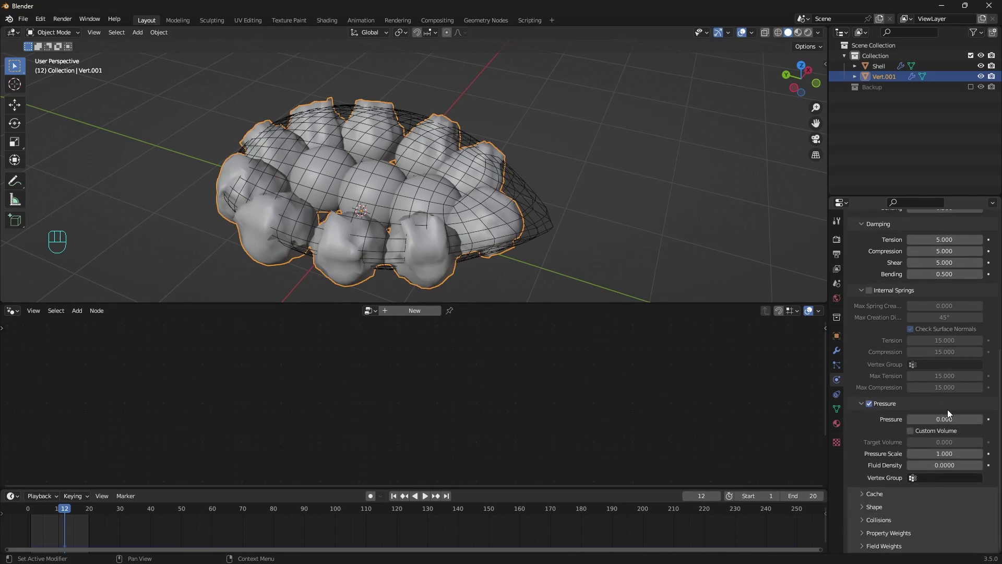
left_click(948, 420)
type("500")
key("Return")
Enable Dynamic Mesh in the cloth's Shape settings.
left_click(870, 507)
scroll(938, 399, "down", 4)
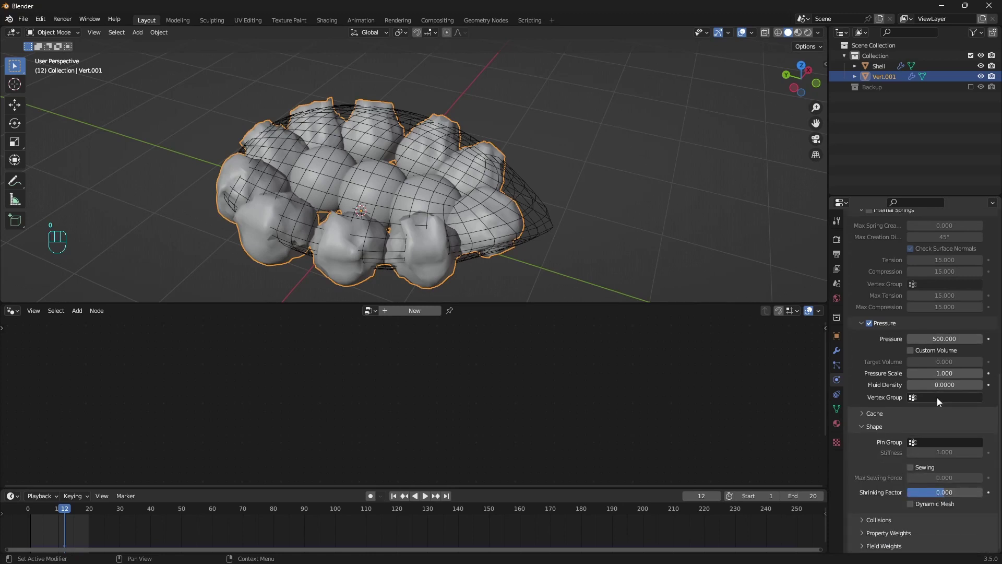
left_click(911, 504)
Set the cloth's collision quality to 5.
left_click(856, 519)
scroll(929, 418, "down", 7)
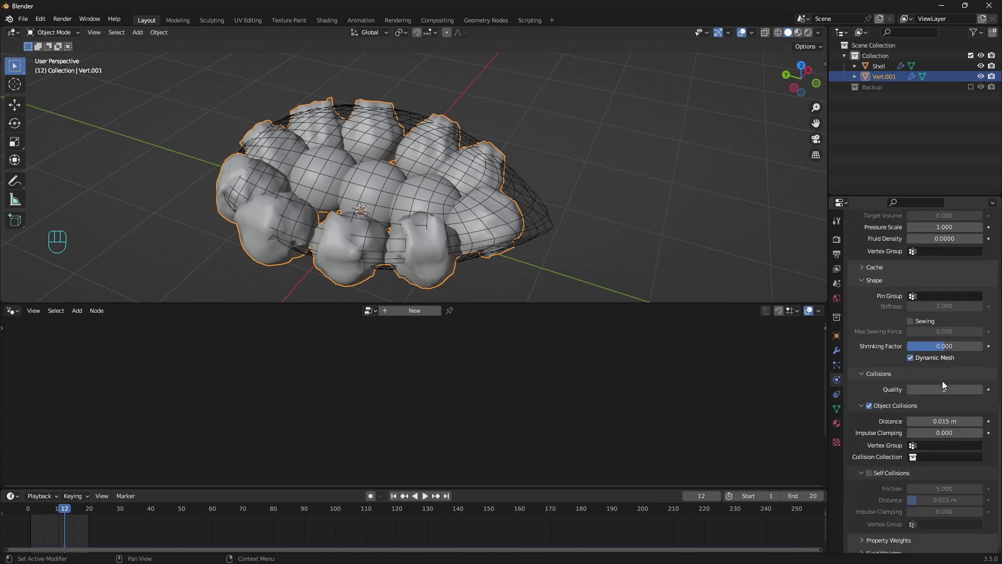
scroll(943, 386, "down", 1)
double_click(956, 383)
type("5")
key("Return")
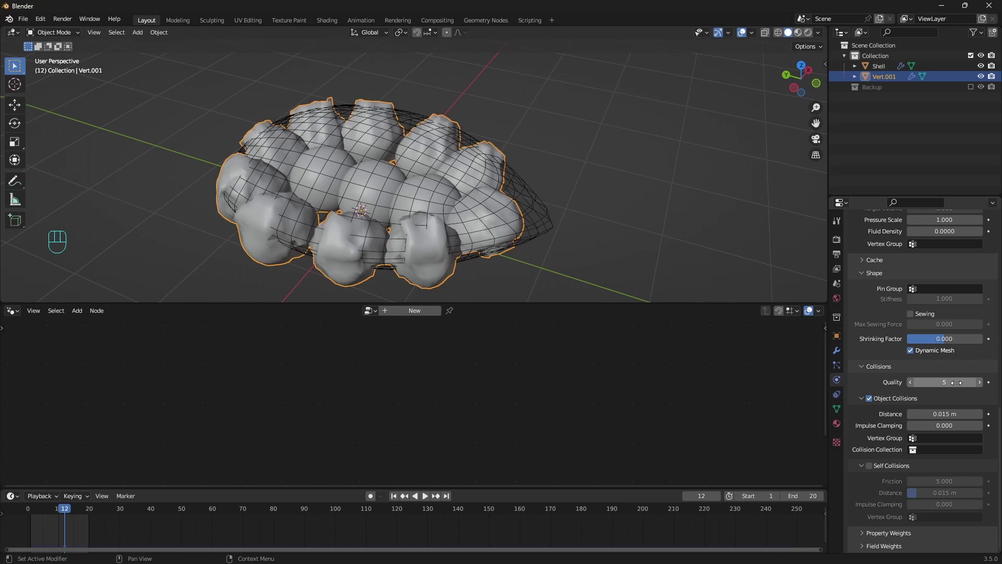
Enable the cloth's Self Collisions and set their distance to 0.005 m.
left_click(869, 465)
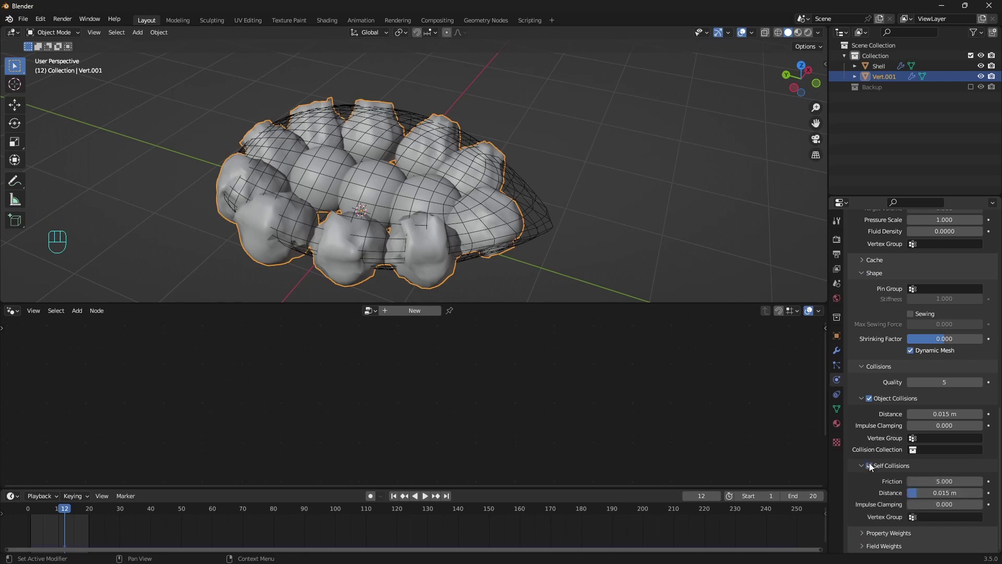
left_click(943, 494)
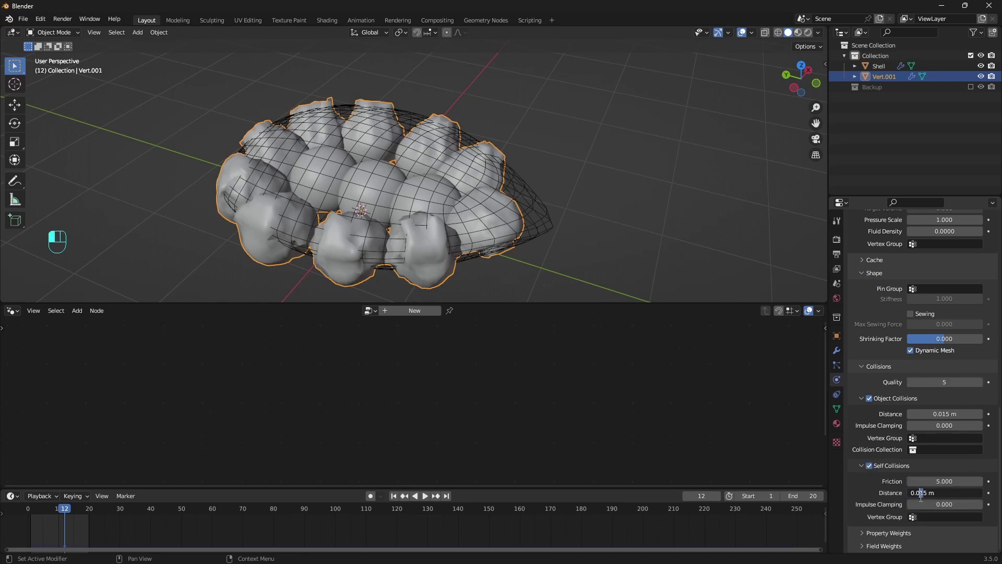
key("Return")
Set the cloth's gravity field weight to 0 and run the simulation to frame 11.
scroll(984, 509, "down", 5)
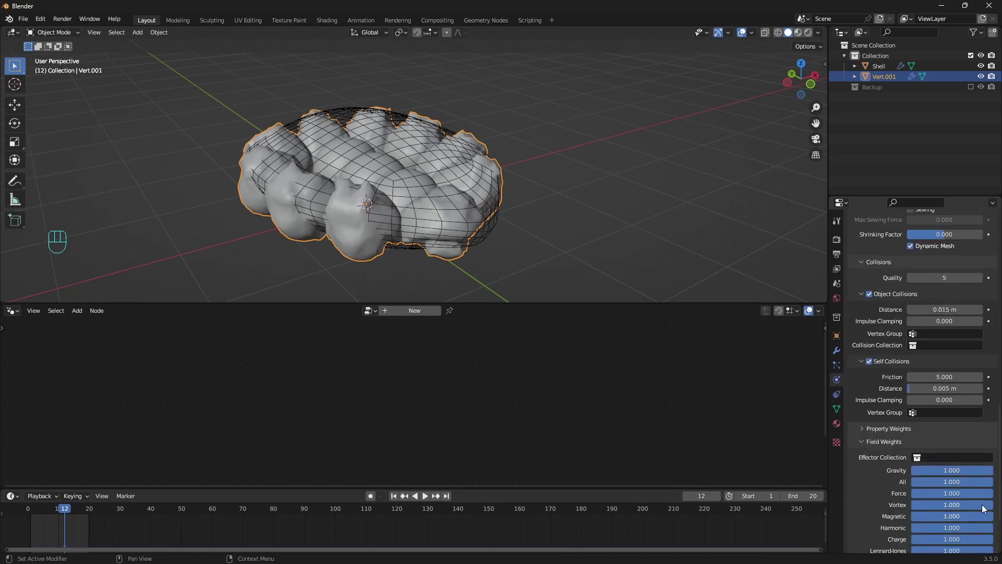
left_click_drag(971, 470, 842, 459)
left_click(636, 193)
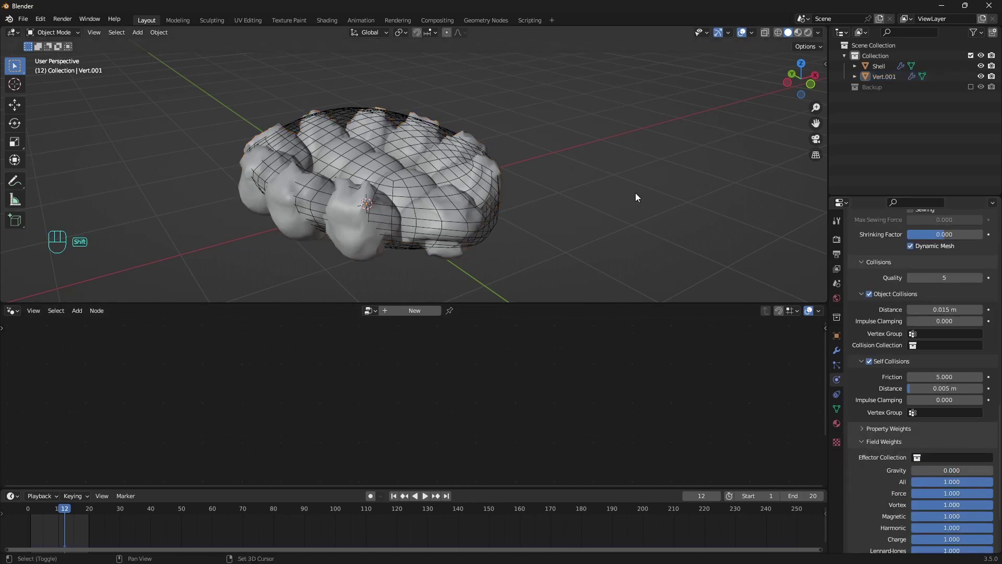
key("space")
middle_click_drag(510, 171, 599, 229)
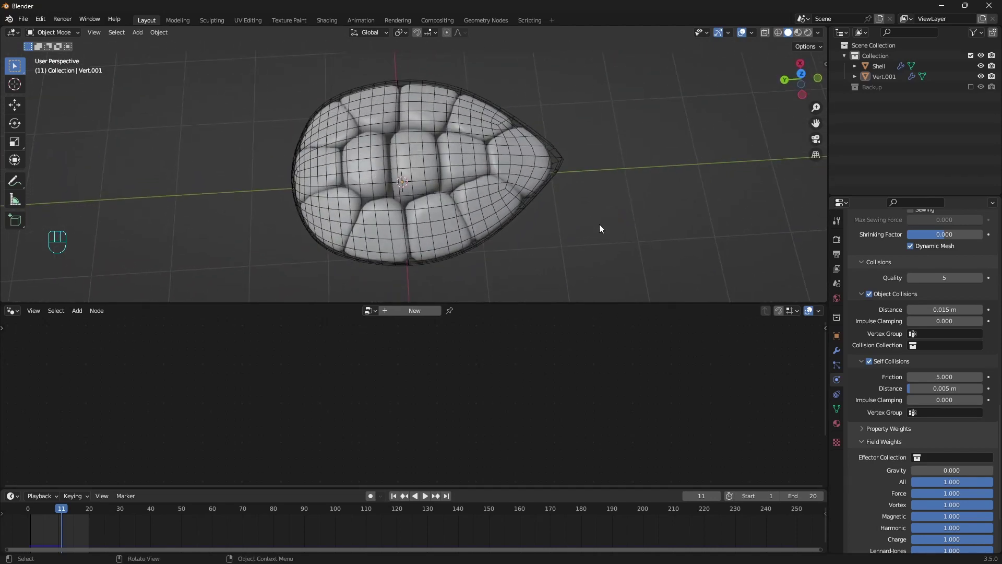
Rename the simulated object to Parts and move a duplicate of it into the Backup collection.
left_click(532, 180)
double_click(883, 77)
type("Parts")
key("Return")
left_click(556, 162, "alt")
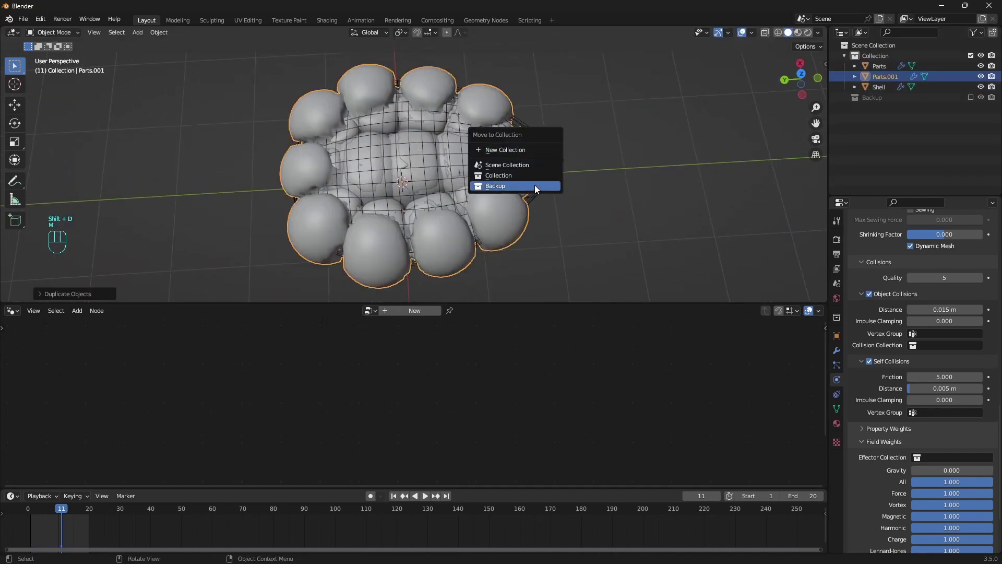
left_click(534, 185)
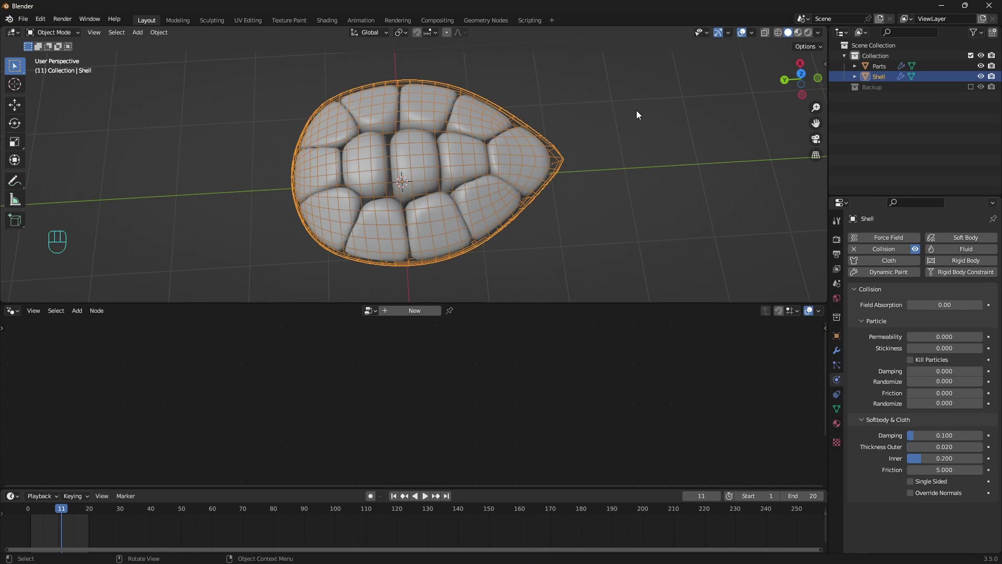
Replay the simulation and step back to frame 11.
key("m")
key("Escape")
key("space")
key("space")
key("Left")
key("Left")
key("Left")
key("Left")
key("Left")
Move the shell into the Backup collection and select the Parts object.
key("m")
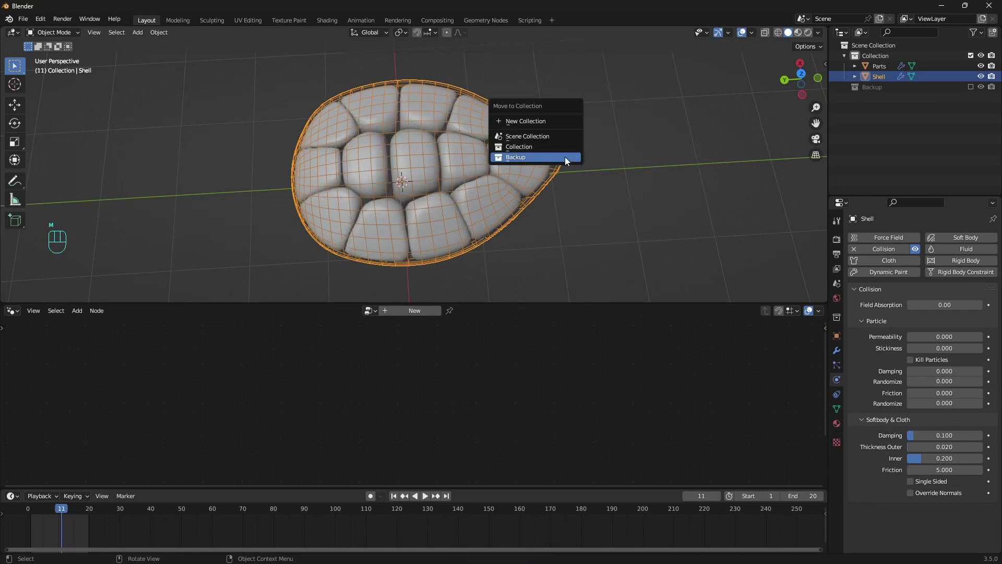
left_click(565, 157)
left_click(491, 196)
middle_click_drag(491, 196, 543, 201)
Enlarge the 3D view over the node editor and convert the Parts object to a plain mesh without modifiers.
left_click(837, 350)
left_click(915, 239)
left_click(806, 427)
middle_click_drag(600, 293, 449, 181)
right_click(449, 180)
mouse_move(470, 180)
left_click(530, 191)
key("Tab")
key("Tab")
middle_click_drag(531, 190, 512, 246)
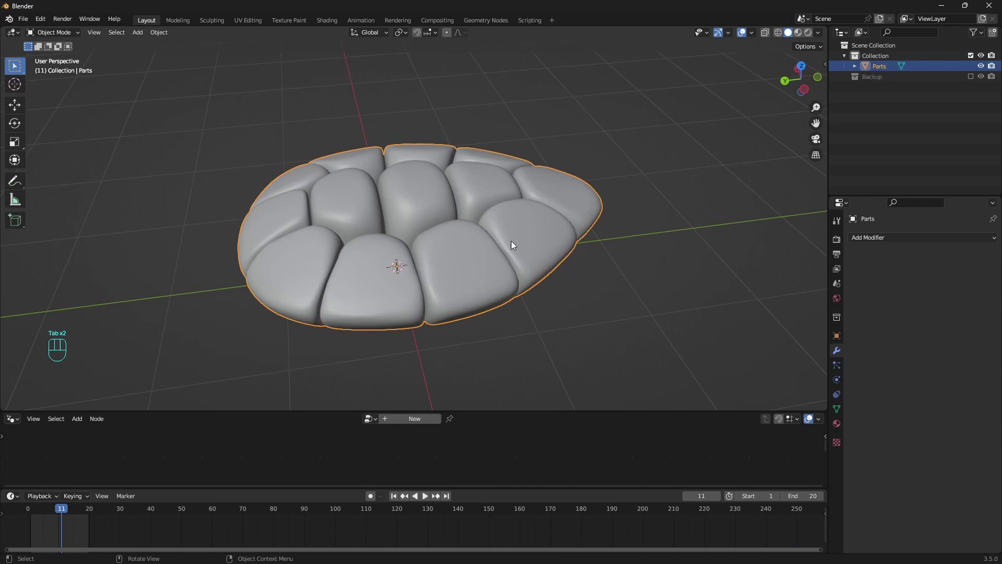
key("ctrl+Tab")
left_click(522, 249)
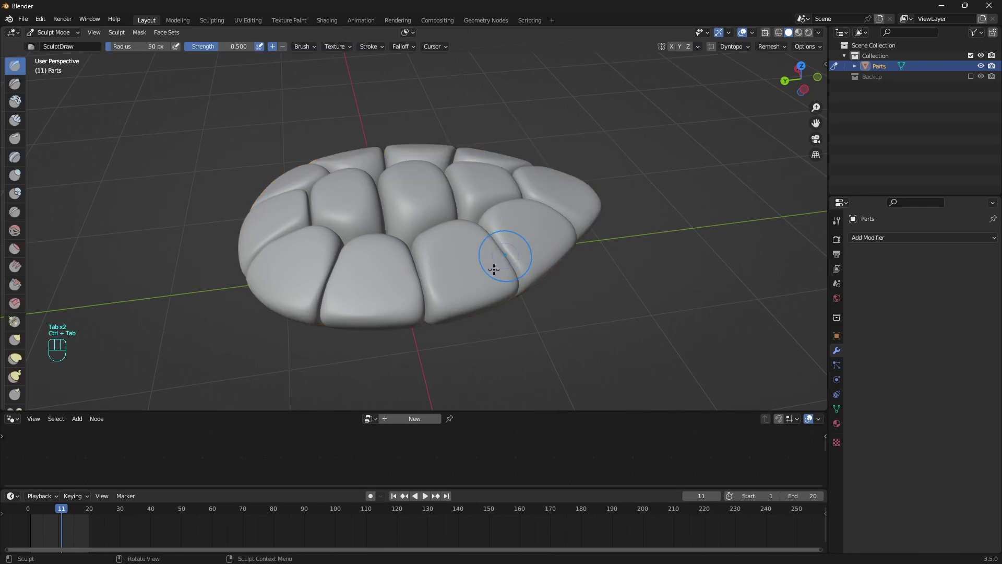
scroll(498, 256, "up", 2)
mouse_move(501, 269)
middle_mouse_down()
mouse_move(426, 339)
mouse_move(461, 318)
mouse_move(428, 226)
mouse_move(513, 188)
mouse_move(619, 233)
middle_mouse_up()
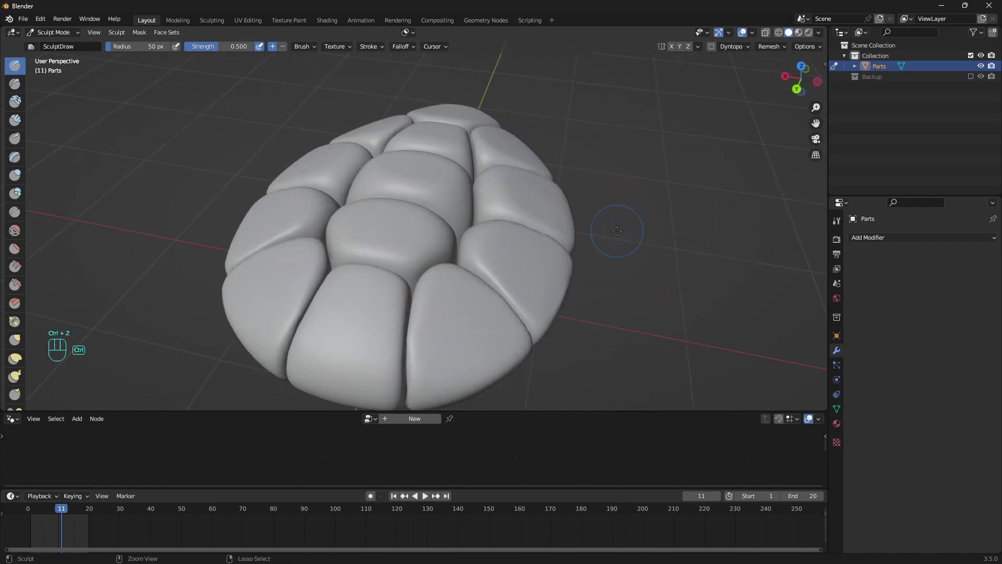
key("ctrl+z")
mouse_move(626, 244)
middle_mouse_down()
mouse_move(534, 237)
mouse_move(528, 266)
mouse_move(528, 237)
mouse_move(628, 241)
mouse_move(590, 228)
middle_mouse_up()
key("ctrl+Tab")
Scale the Parts shell along X in top view and save the file as Particle_Turtle.blend.
scroll(531, 231, "down", 3)
key("KP_7")
scroll(565, 220, "down", 1)
key("a")
key("s")
key("x")
left_click(579, 205)
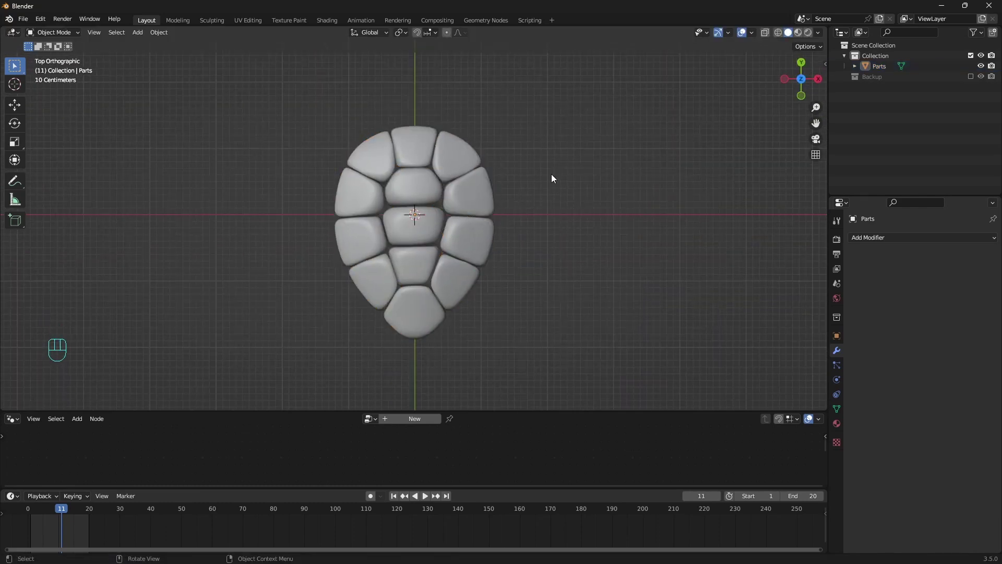
key("ctrl+s")
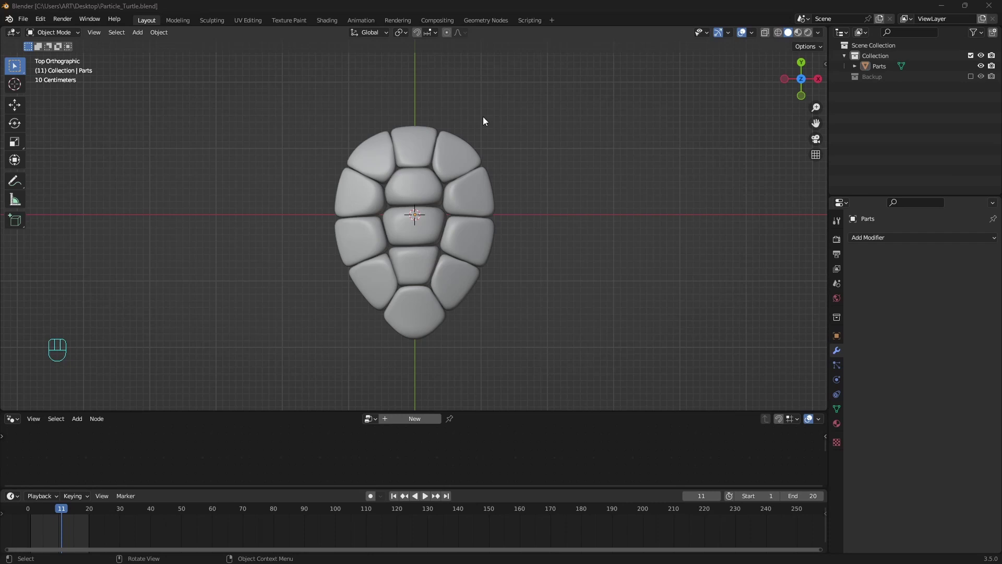
Add a plane, scale it down and place it over the shell's upper-right edge in top view.
key("shift+a")
left_click(554, 123)
key("s")
left_click(496, 99, "ctrl")
scroll(512, 139, "up", 1)
middle_click_drag(512, 140, 476, 212, "shift")
key("g")
left_click(473, 208)
Extrude the plane's edge outward and downward into a curved flipper outline and adjust its corner vertices.
key("Tab")
key("alt+z")
key("2")
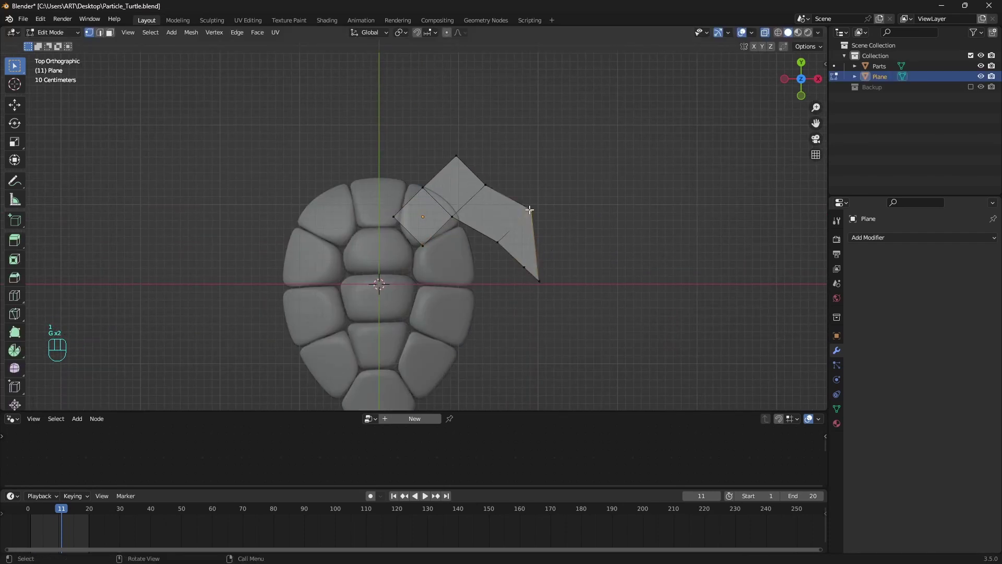
key("r")
left_click(485, 184)
key("g")
left_click(453, 215)
key("g")
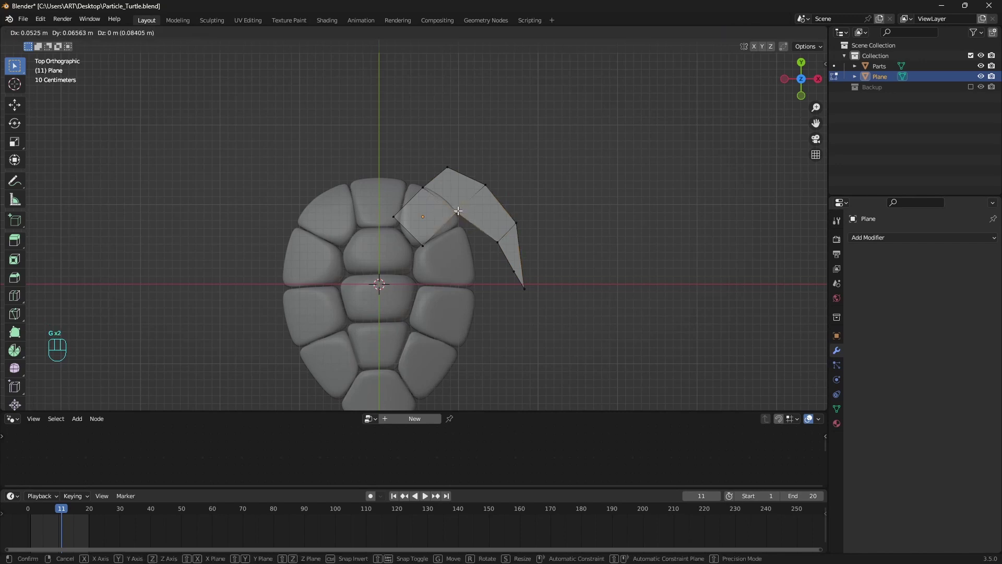
left_click(456, 208)
Extrude the entire flipper outline vertically to give it thickness.
key("Tab")
key("a")
middle_click_drag(574, 340, 494, 273)
left_click(493, 271)
key("Tab")
key("a")
key("alt+z")
key("e")
left_click(491, 245)
Taper the flipper's thickness along Z by scaling its tip with proportional editing.
left_click_drag(337, 251, 392, 318)
key("s")
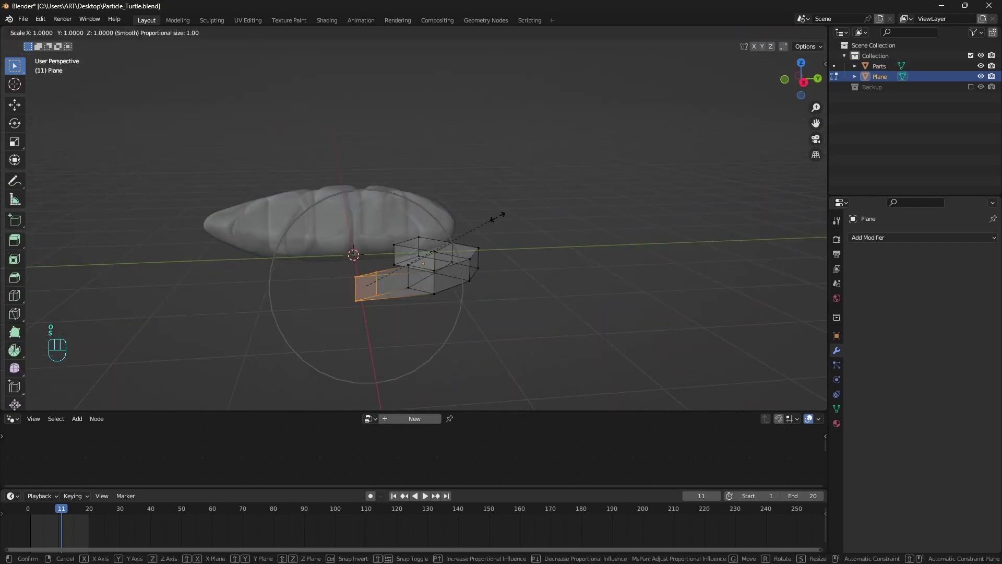
key("z")
scroll(469, 230, "down", 6)
left_click(406, 270)
Add a level 3 Subdivision Surface modifier to the flipper, then reposition and scale it against the shell.
key("Tab")
key("alt+z")
left_click(455, 270)
key("ctrl+3")
key("g")
middle_click_drag(515, 256, 542, 157)
left_click(489, 245)
key("s")
Move the flipper's upper corner vertices in see-through top view to refine its outline.
key("KP_7")
key("Tab")
key("alt+z")
key("1")
left_click(453, 169)
key("g")
left_click(471, 188)
key("Tab")
key("alt+z")
Set the flipper's subdivision viewport level to 2 and add a Decimate modifier.
left_click(911, 283)
left_click(932, 238)
left_click(786, 324)
Isolate the flipper with its wireframe overlaid and set the Decimate modifier to Collapse with a ratio of 0.2721.
middle_click_drag(567, 209, 542, 250)
key("slash")
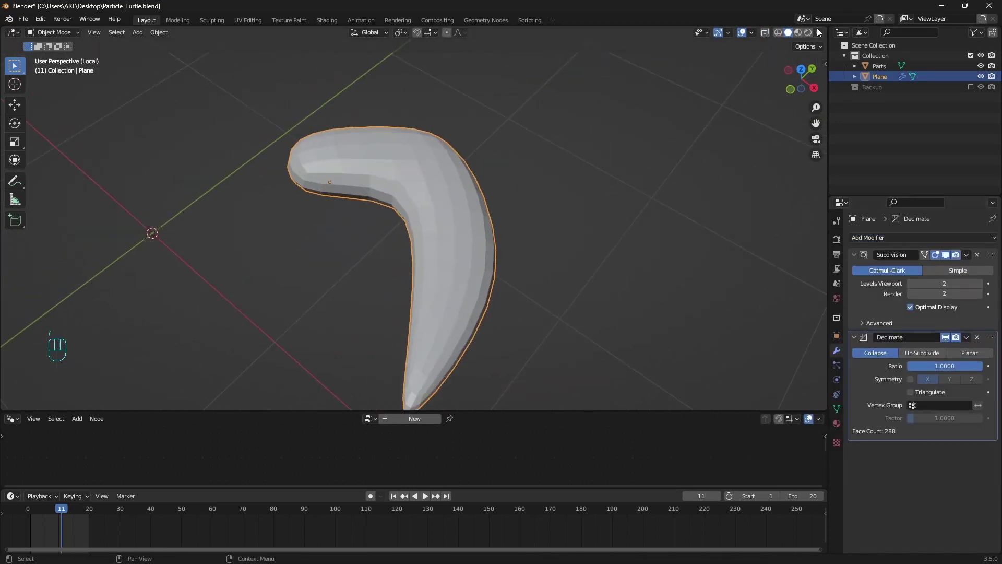
left_click(752, 33)
left_click(686, 210)
scroll(642, 235, "down", 1)
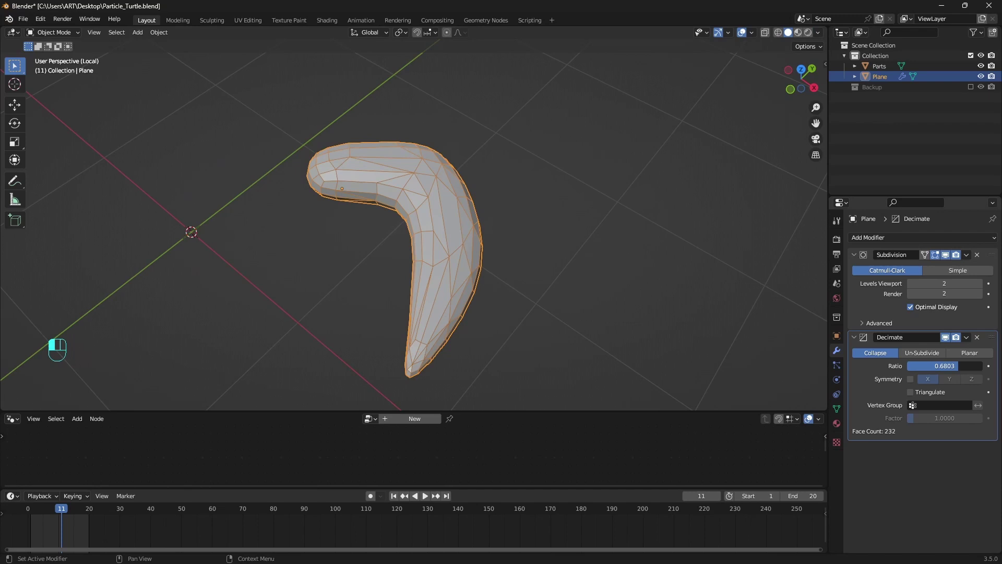
left_click(922, 353)
left_click(971, 354)
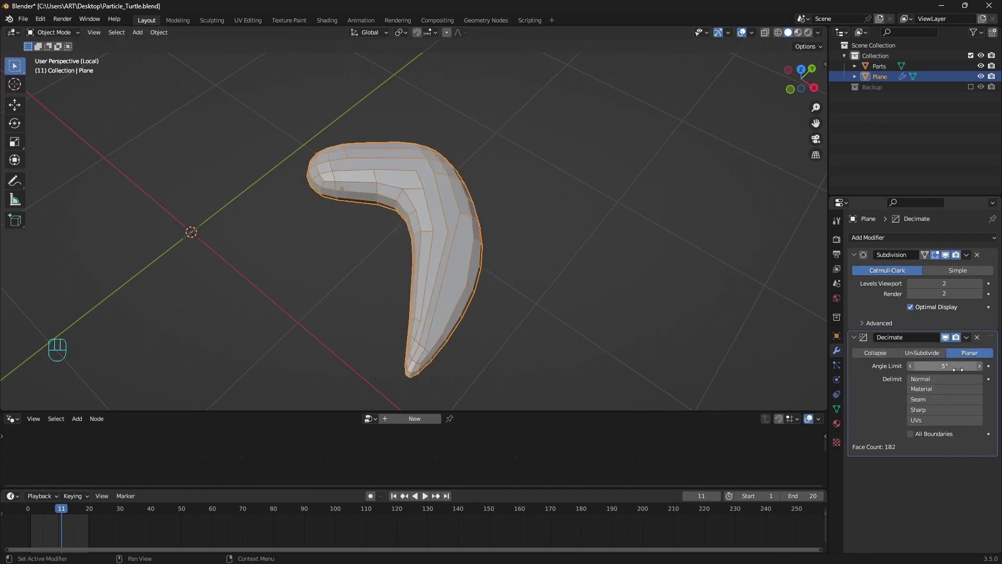
left_click(877, 353)
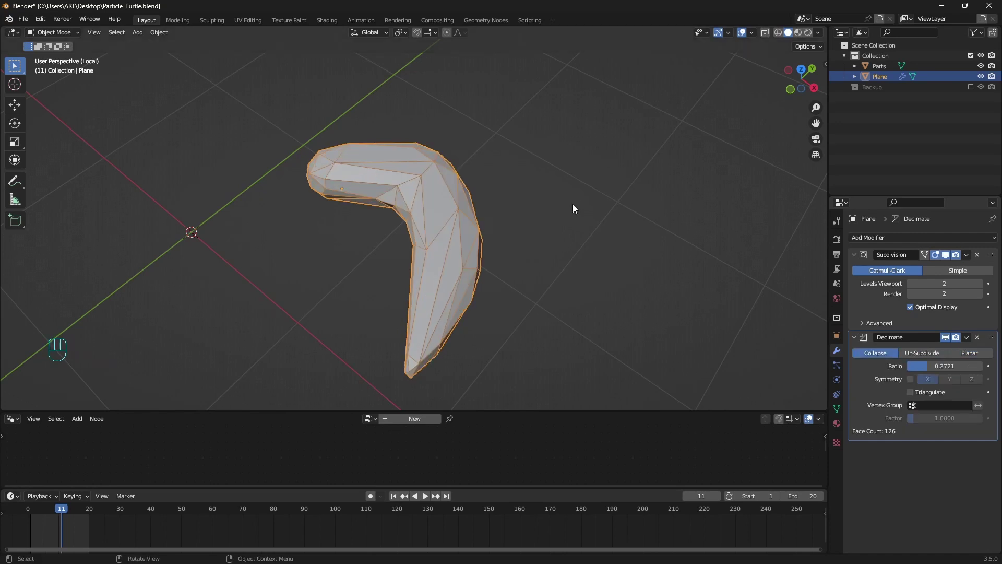
Add a Wireframe modifier to the flipper and apply its scale.
left_click(857, 255)
left_click(924, 237)
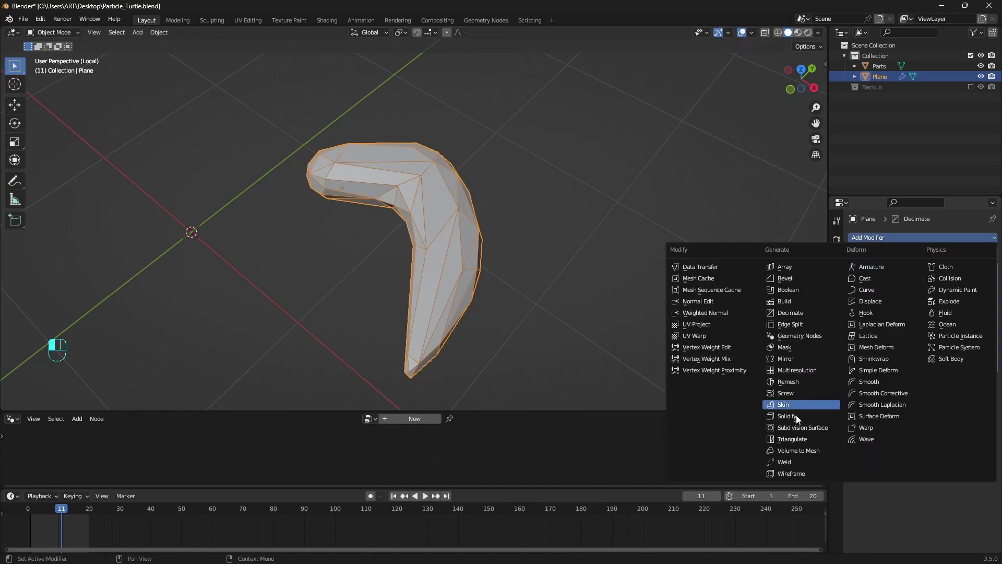
left_click(796, 415)
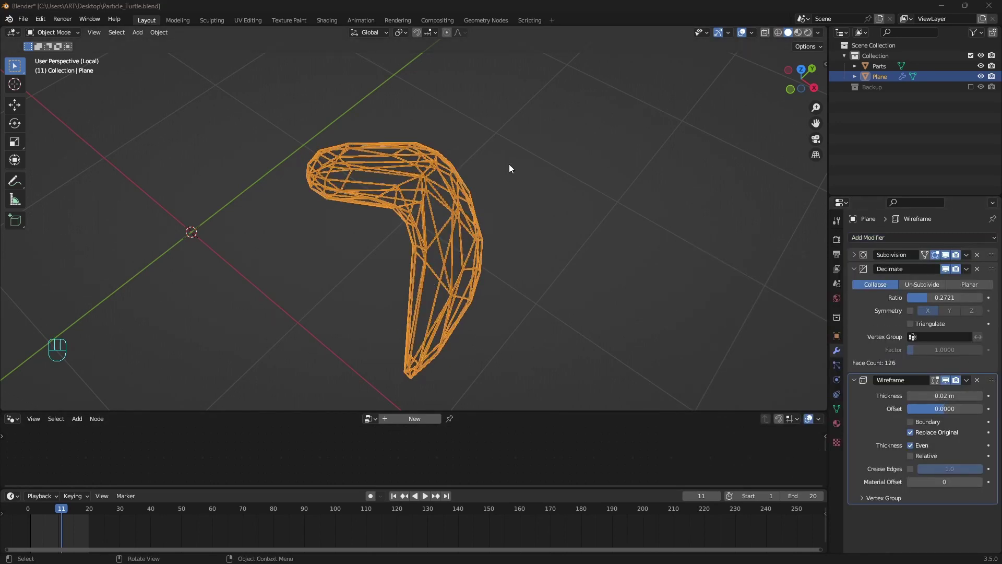
key("ctrl+a")
Add a second Subdivision Surface modifier after the Wireframe modifier and shade the flipper smooth.
left_click(914, 238)
left_click(914, 238)
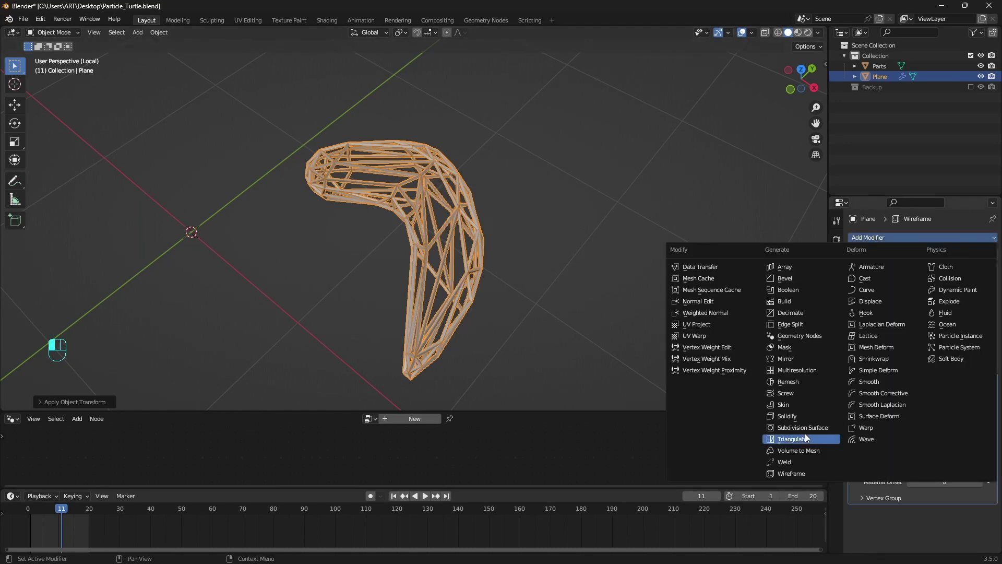
left_click(805, 427)
right_click(554, 245)
left_click(543, 209)
Turn off the wireframe overlay and lower the flipper's Decimate ratio to 0.0976.
scroll(991, 525, "down", 2)
key("alt+a")
middle_click_drag(585, 245, 621, 243)
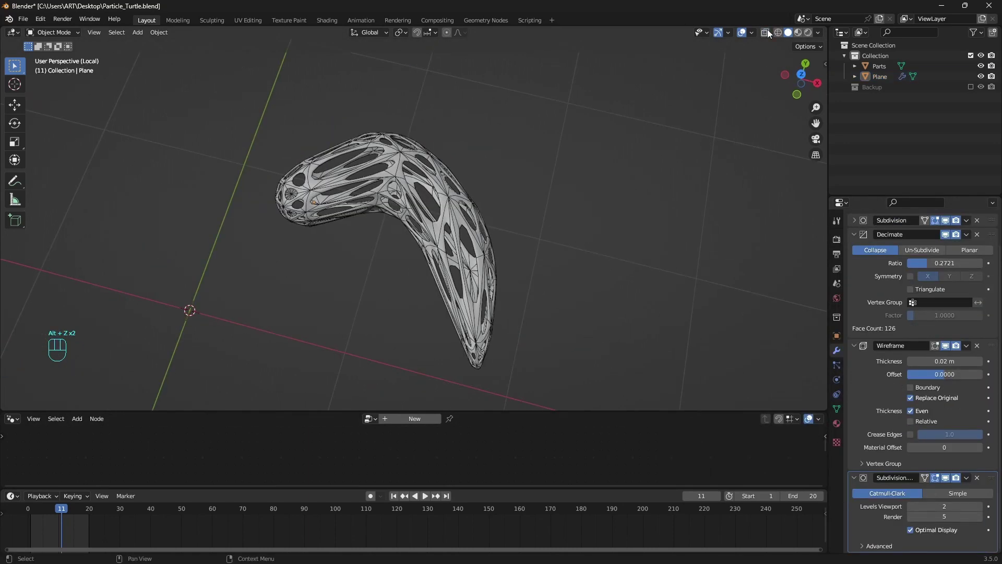
left_click(752, 33)
left_click(690, 192)
middle_click_drag(569, 152, 547, 177)
scroll(547, 177, "up", 2)
left_click(473, 193)
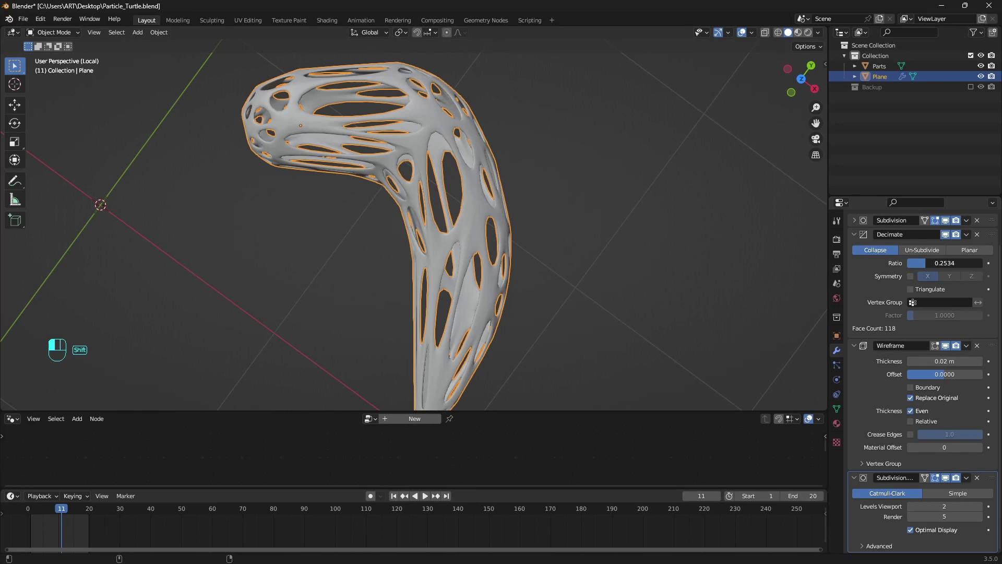
left_click_drag(926, 263, 916, 264, "shift")
Select the edge loops near the flipper's tip and move them in see-through top view to refine its curve.
scroll(523, 255, "down", 3)
middle_click_drag(523, 255, 570, 238)
key("Tab")
key("shift+z")
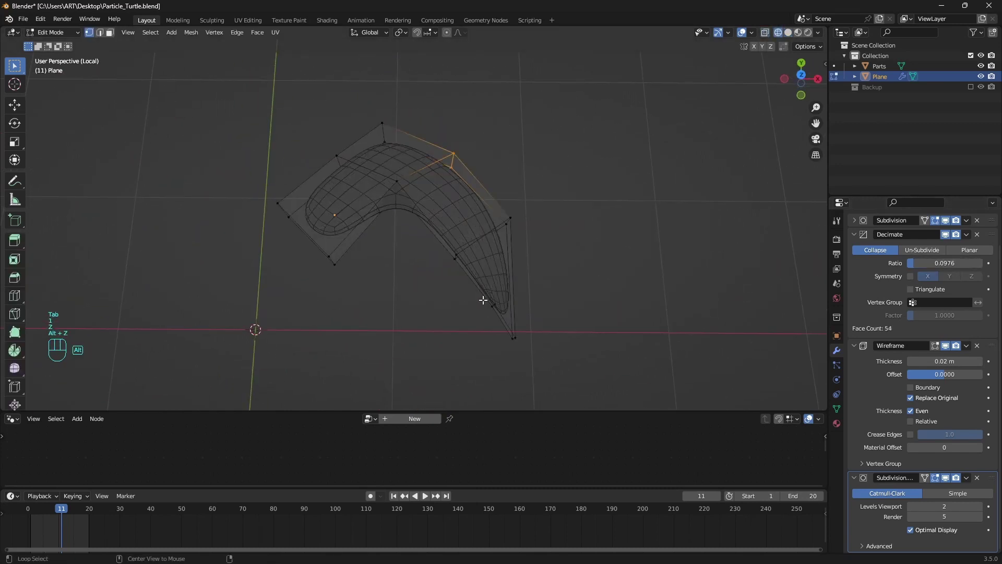
key("Tab")
key("Tab")
key("shift+z")
left_click(503, 319, "alt")
key("grave")
left_click(483, 237, "alt")
key("g")
left_click(581, 258)
key("alt+z")
key("g")
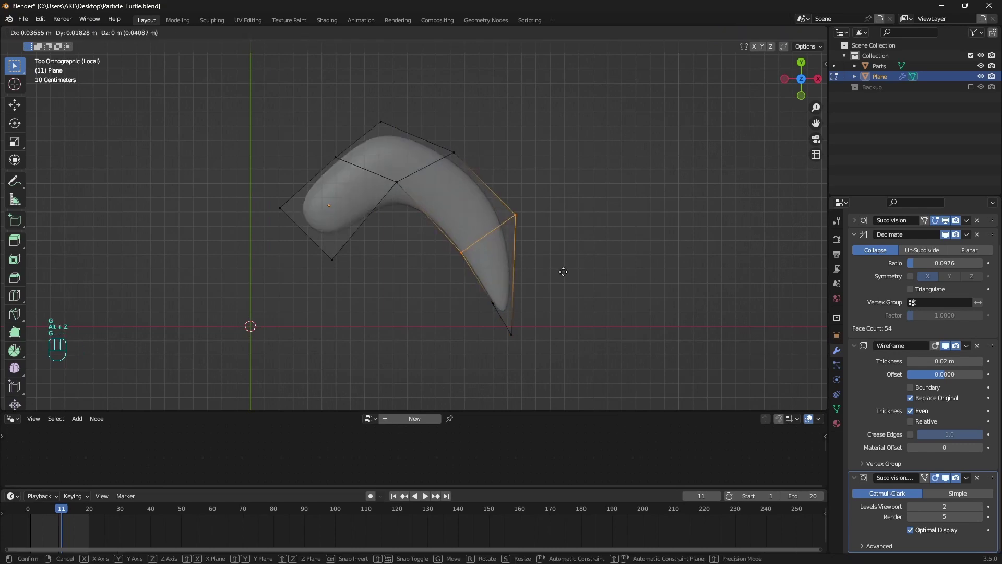
left_click(564, 270)
Fine-tune the flipper's Decimate ratio to adjust its pattern of holes.
key("Tab")
key("alt+z")
left_click_drag(919, 263, 917, 263)
middle_click_drag(635, 255, 587, 230)
left_click(587, 229)
left_click(469, 209)
left_click_drag(918, 263, 917, 263, "shift")
Leave the isolated view and scale the flipper in top view.
key("KP_Divide")
middle_click_drag(569, 235, 540, 228)
key("KP_7")
key("s")
Add a Mirror modifier on the X axis to the flipper with Parts as the mirror object.
left_click(855, 254)
left_click(887, 238)
left_click(778, 353)
left_click(977, 495)
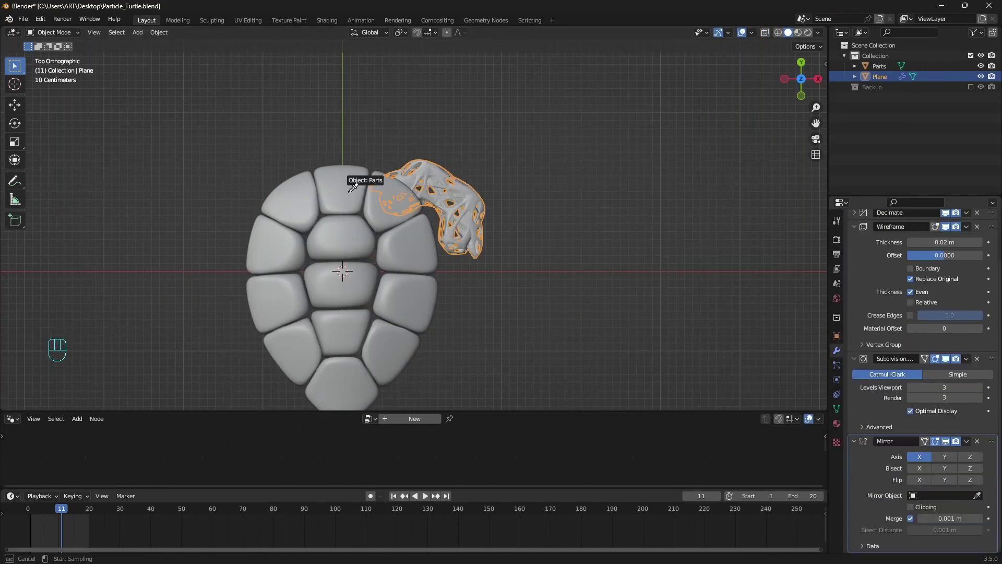
left_click(351, 184)
Add a small plane and move it along Y to the front of the shell as the head.
middle_click_drag(413, 268, 486, 279)
key("KP_7")
key("shift+a")
key("s")
key("g")
key("y")
left_click(431, 52)
Extrude the head plane's front edge forward, extrude the whole shape for thickness and scale the selection.
key("Tab")
key("2")
key("e")
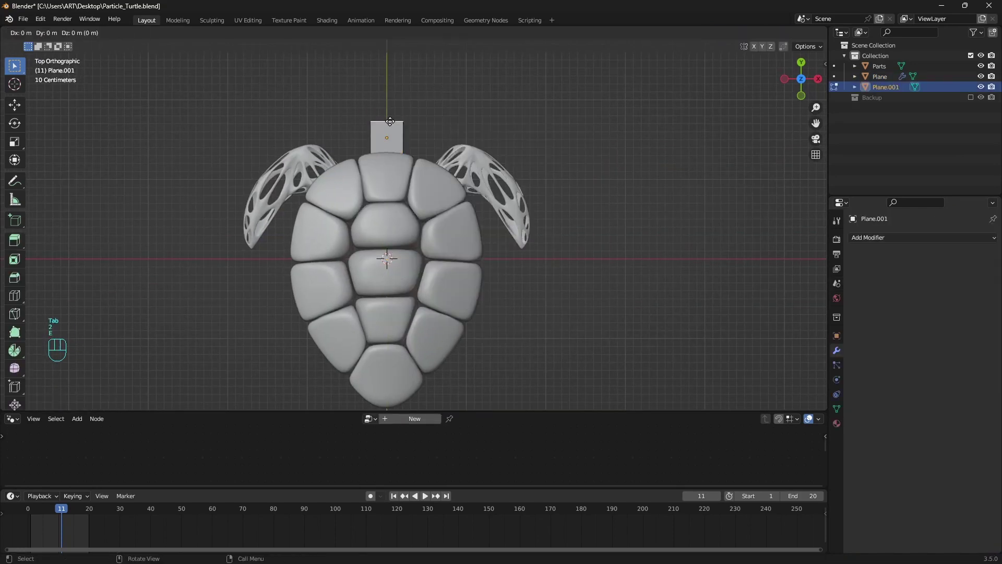
key("a")
key("e")
middle_click_drag(418, 136, 624, 210)
key("s")
Add a level 3 Subdivision Surface modifier to the head and crease its selected edges.
key("Tab")
key("ctrl+3")
key("Tab")
key("2")
left_click(491, 184, "shift")
key("shift+e")
key("Tab")
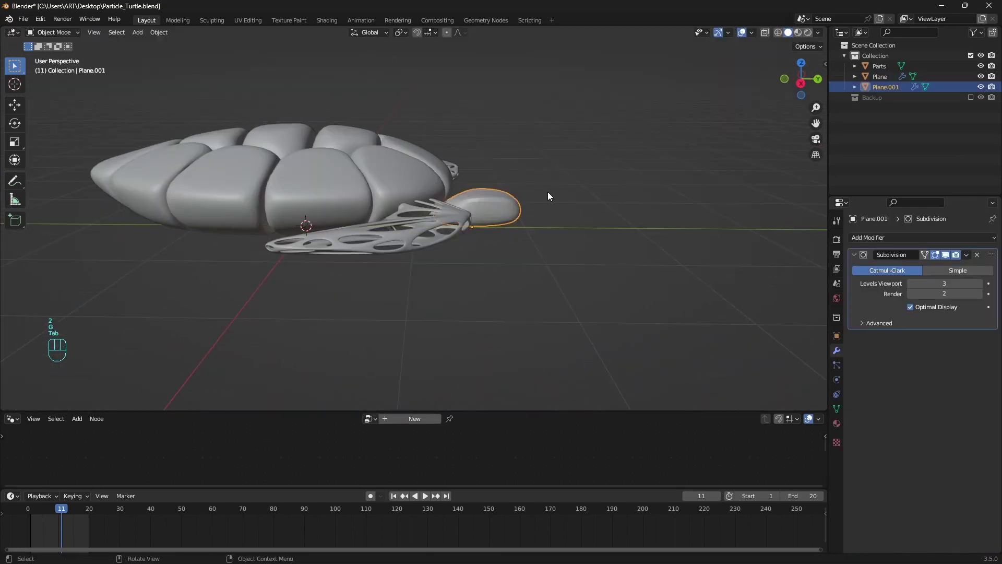
Move a selected face of the head to reshape it into a longer, tapered form.
left_click(547, 192)
middle_click_drag(547, 192, 428, 224)
key("Tab")
key("3")
left_click(290, 266)
key("g")
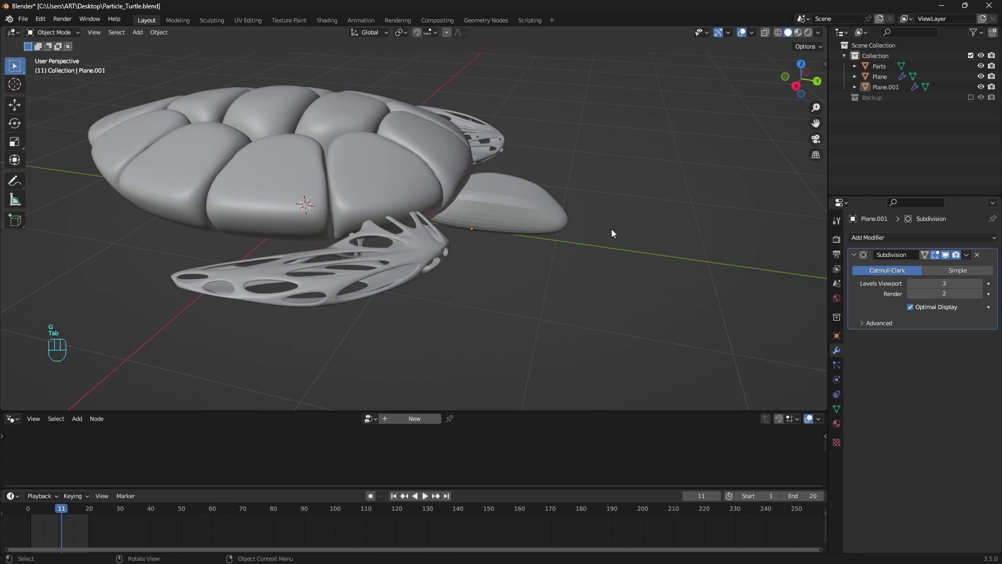
scroll(551, 230, "down", 3)
middle_click_drag(551, 231, 539, 224)
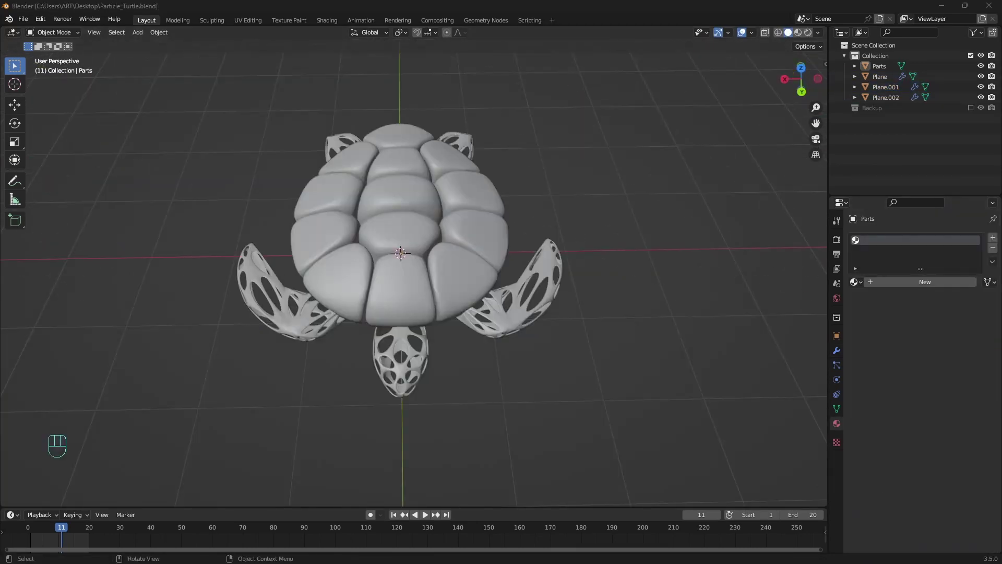
Add a plane scaled up as a large ground beneath the turtle and add a camera.
middle_click_drag(535, 281, 499, 146)
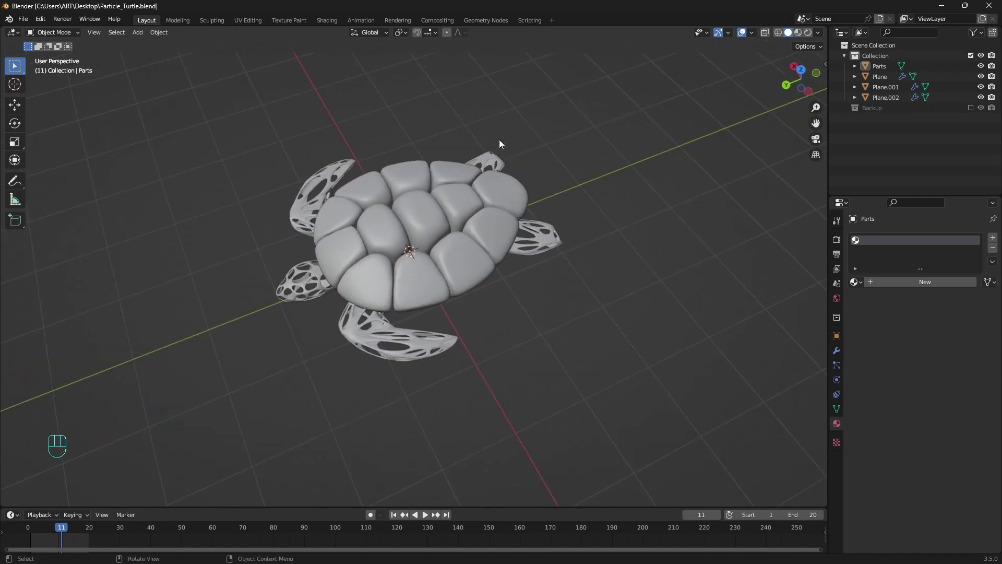
key("shift+a")
left_click(534, 137)
key("s")
left_click(534, 135)
key("shift+a")
left_click(458, 290)
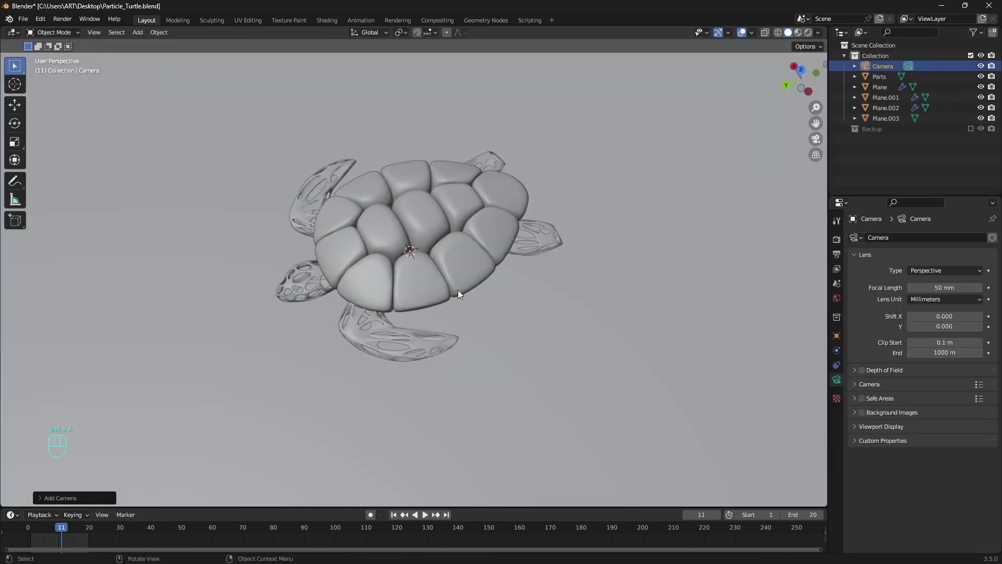
Align the camera to the view so it frames the whole turtle and set its passepartout to 1.000.
key("ctrl+alt+KP_0")
key("shift+grave")
key("s")
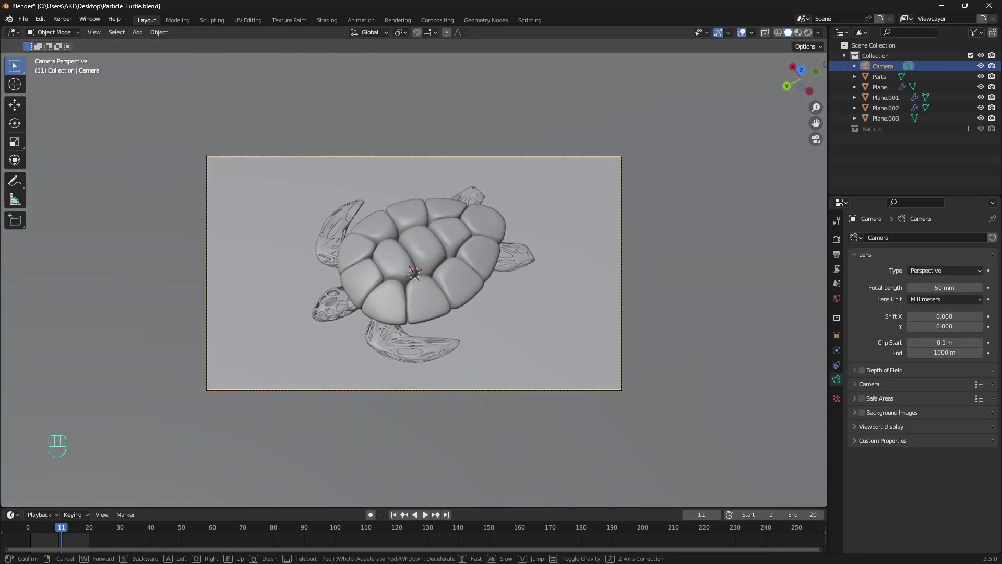
left_click(524, 274)
left_click(871, 427)
left_click_drag(942, 502, 999, 510)
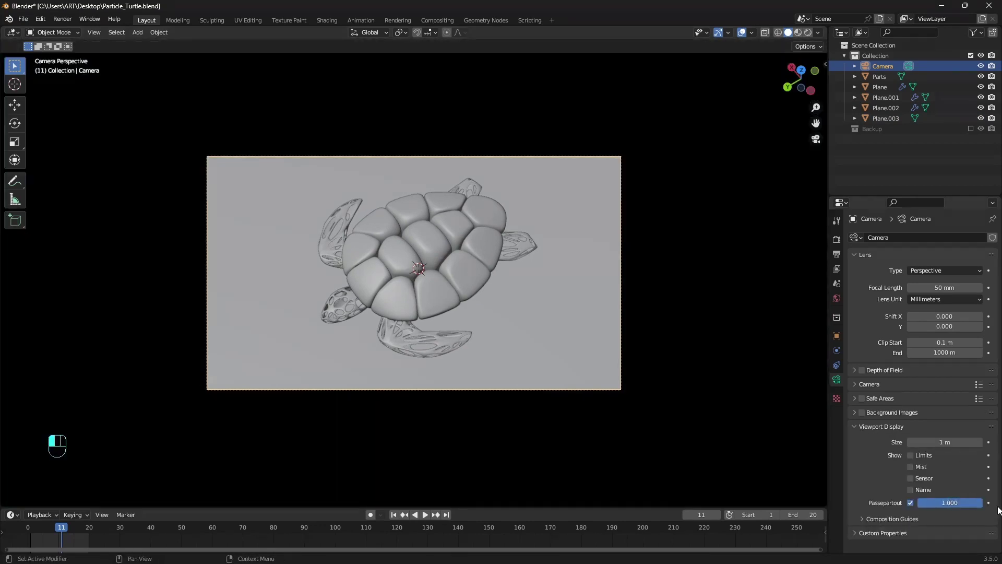
Split off a second viewport for a rendered camera preview and switch to Cycles with viewport denoising and 128 render samples.
left_click_drag(3, 30, 282, 104)
scroll(155, 277, "up", 5)
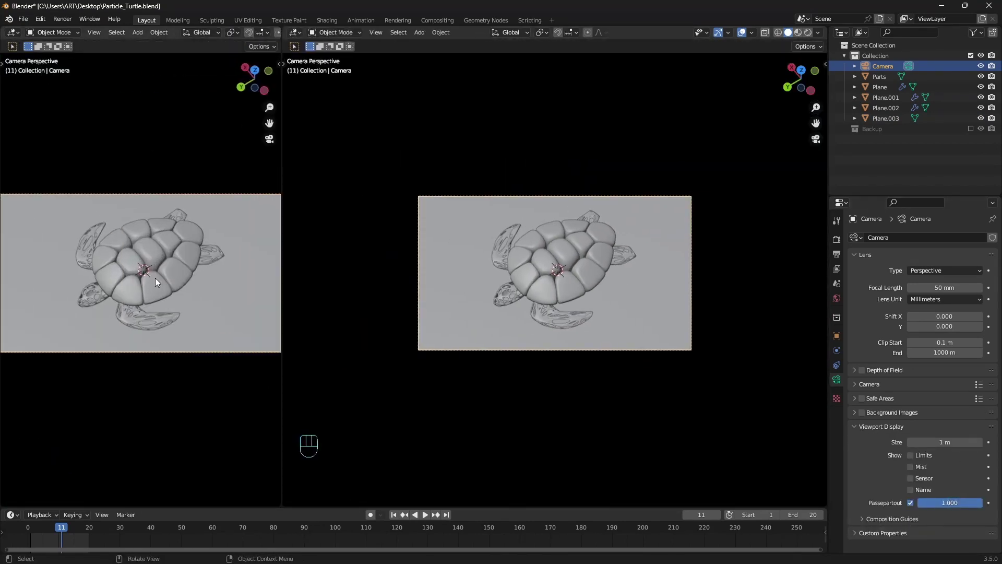
left_click(836, 240)
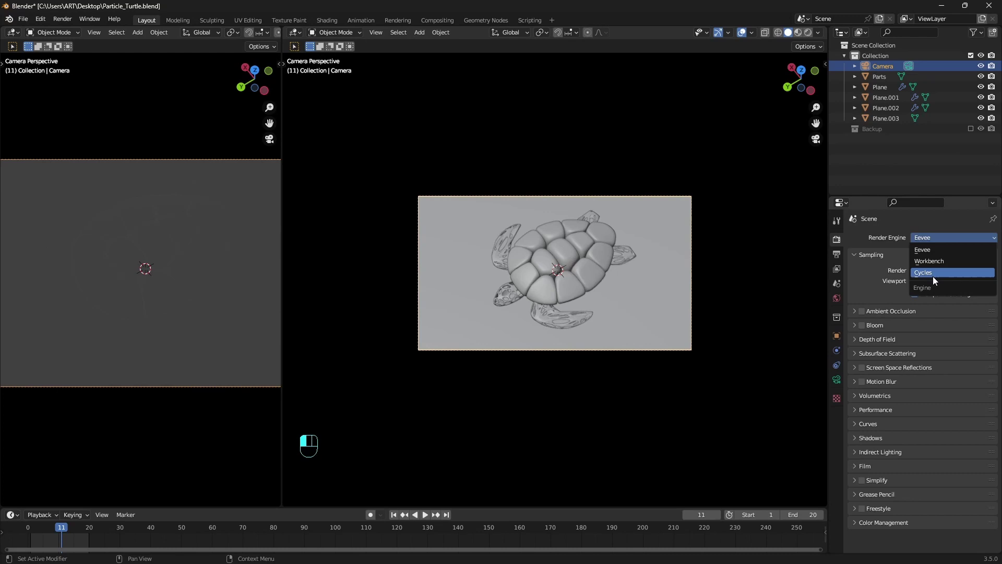
left_click(932, 274)
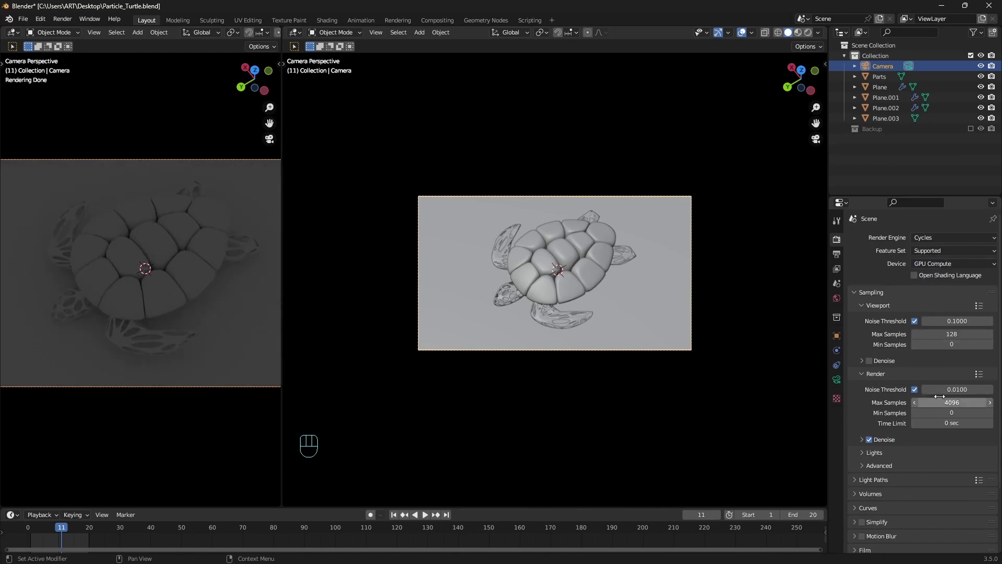
left_click(869, 361)
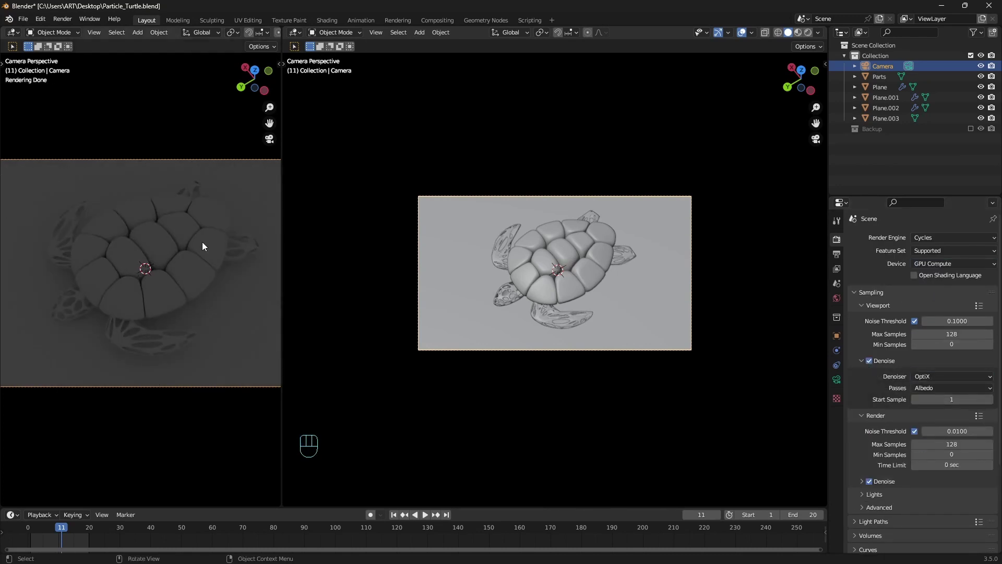
Light the world with the environment texture kiara_1_dawn_2k.hdr at strength 0.200.
left_click(836, 298)
middle_click_drag(697, 264, 578, 283)
left_click(912, 304)
left_click(589, 350)
left_click(966, 317)
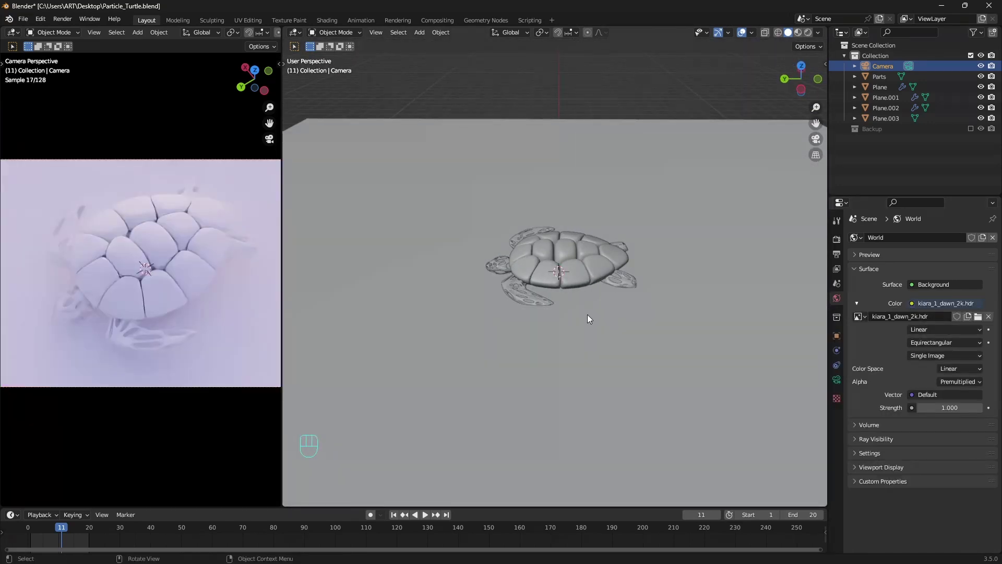
middle_click_drag(587, 318, 594, 274)
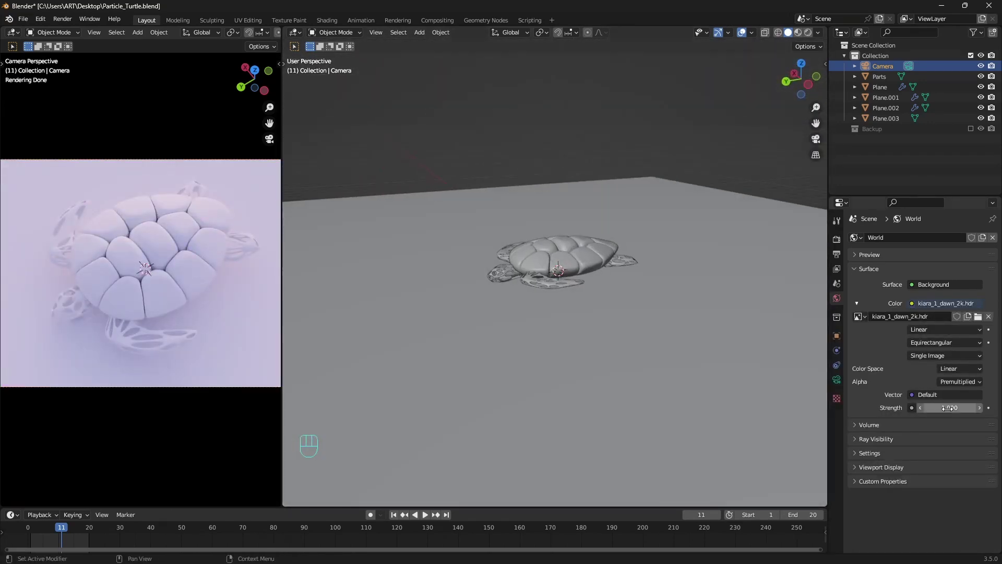
Give the ground plane a new material with a dark blue base color.
middle_click_drag(689, 334, 572, 248)
left_click(664, 304)
left_click(837, 424)
left_click(963, 281)
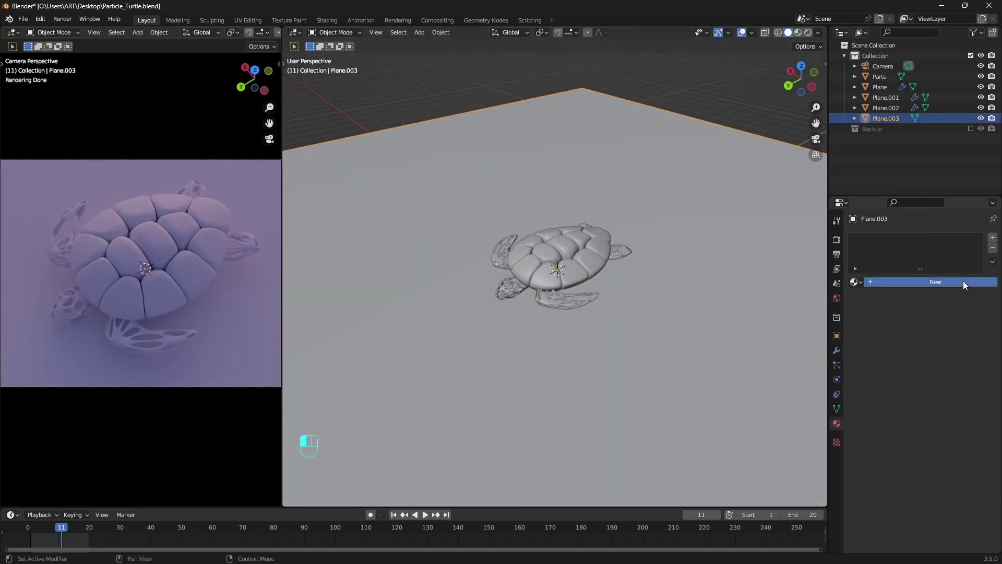
left_click(950, 374)
left_click_drag(958, 243, 952, 242)
scroll(952, 242, "down", 6)
key("ctrl+z")
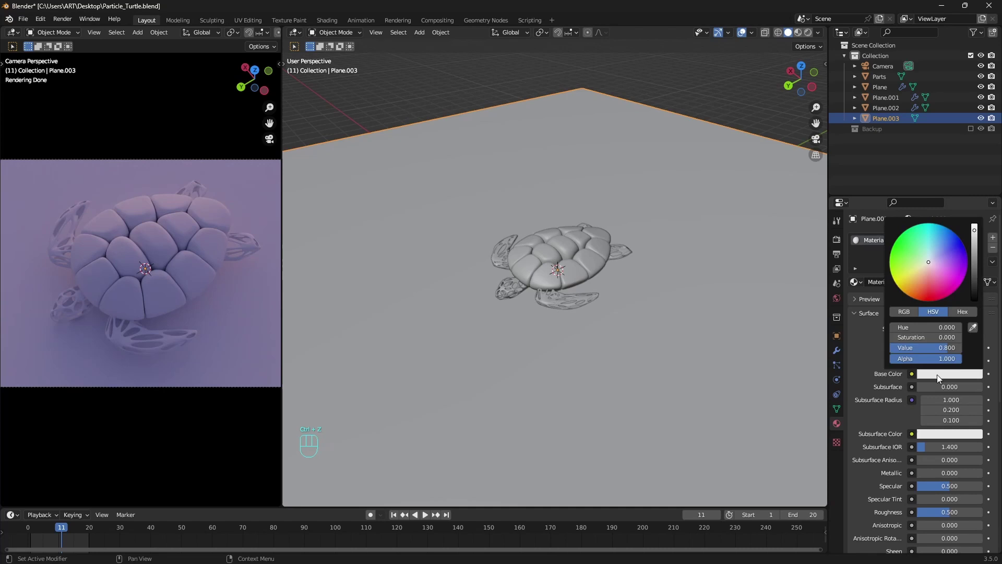
left_click(952, 238)
scroll(952, 238, "down", 6)
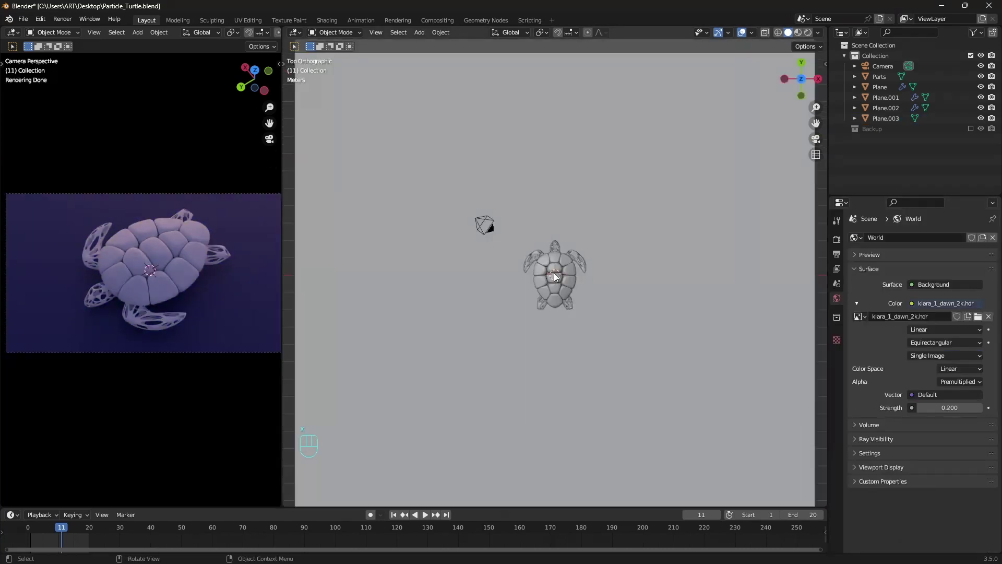
Add an area light at the turtle and raise it vertically above the ground.
scroll(485, 222, "up", 4)
key("shift+a")
middle_click_drag(522, 292, 579, 221)
key("shift+a")
left_click(556, 217)
key("g")
key("z")
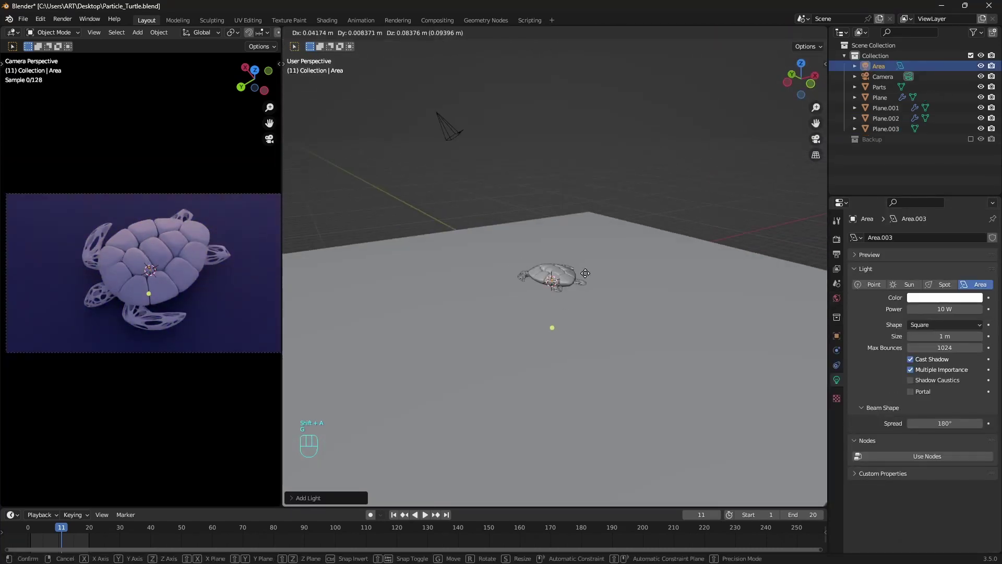
left_click(562, 205)
Set the area light's power to 900 W and its size to 5 m.
double_click(955, 310)
type("900")
key("Return")
double_click(955, 336)
type("5")
key("Return")
Move the area light to one side behind the turtle in top view and rotate it to aim at the turtle.
key("KP_7")
key("g")
left_click(546, 261)
key("r")
key("r")
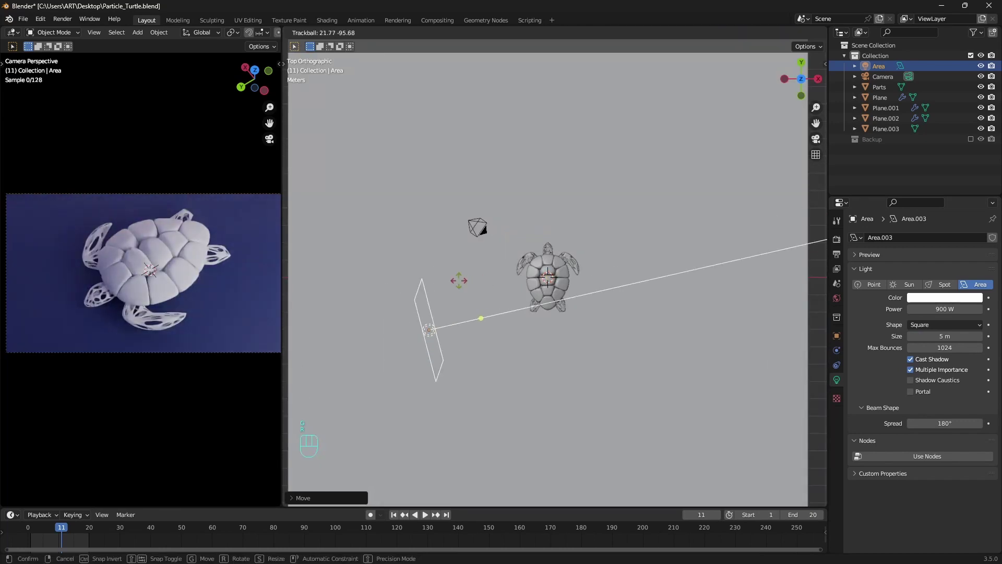
left_click(498, 275)
Duplicate the area light to the turtle's opposite side, rotate it toward the turtle and set its power to 500 W.
key("shift+d")
left_click(728, 235)
key("r")
left_click(595, 302)
double_click(945, 309)
type("500")
key("Return")
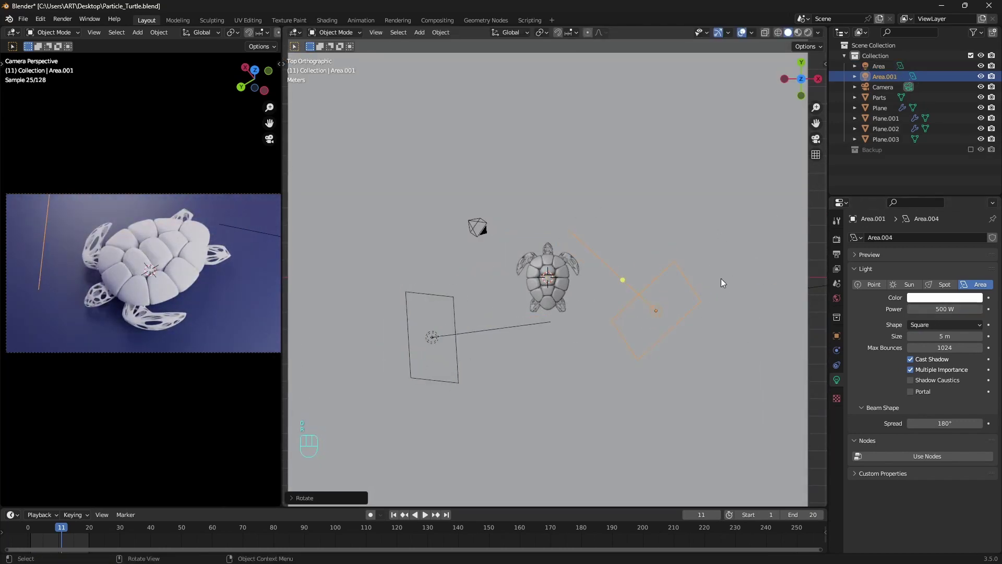
Duplicate the light to the area in front of the turtle's head, aim it back, and set 100 W power and 3 m size.
middle_click_drag(709, 287, 706, 310, "shift")
key("shift+d")
left_click(595, 172)
key("r")
left_click(459, 156)
double_click(945, 309)
type("100")
key("Return")
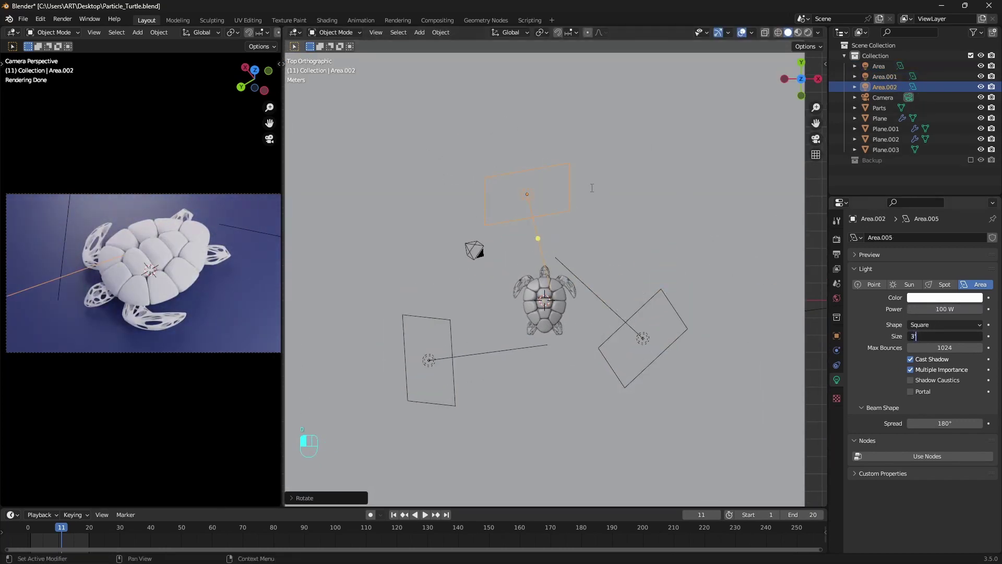
Scale up the camera object in the viewport.
left_click(484, 247)
right_click(516, 227)
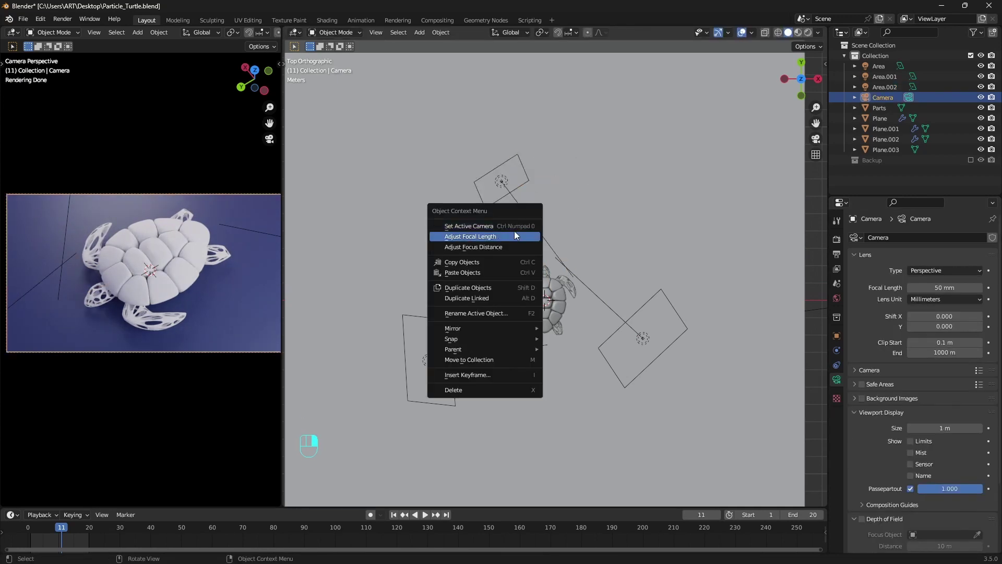
key("Escape")
key("s")
left_click(664, 172)
Change the color management Look from None to a higher-contrast preset.
left_click(838, 239)
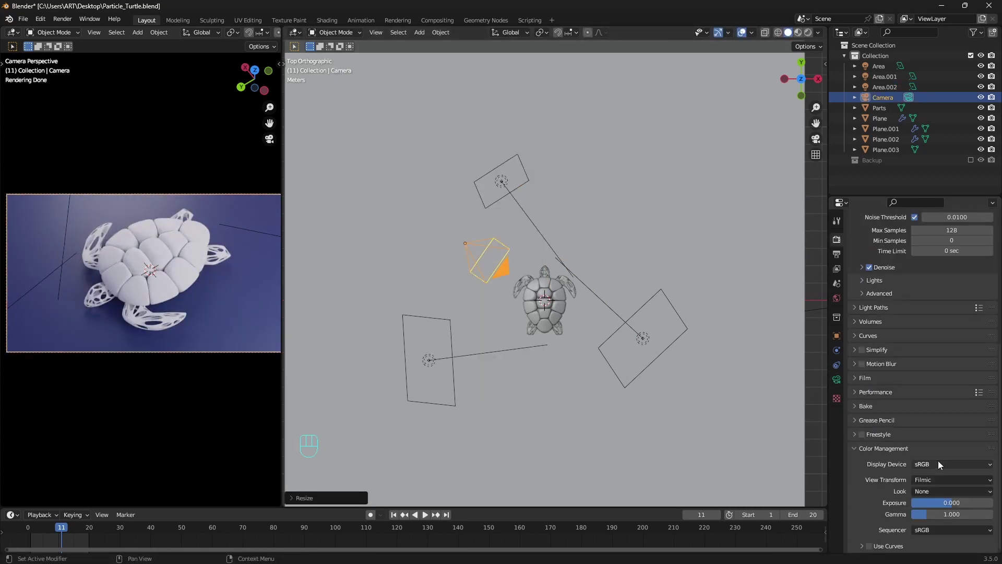
left_click(933, 491)
left_click(934, 441)
Give the turtle's front flippers a new material.
scroll(161, 299, "up", 3)
left_click(161, 347)
scroll(208, 334, "down", 1)
middle_click_drag(650, 359, 692, 319)
left_click(837, 423)
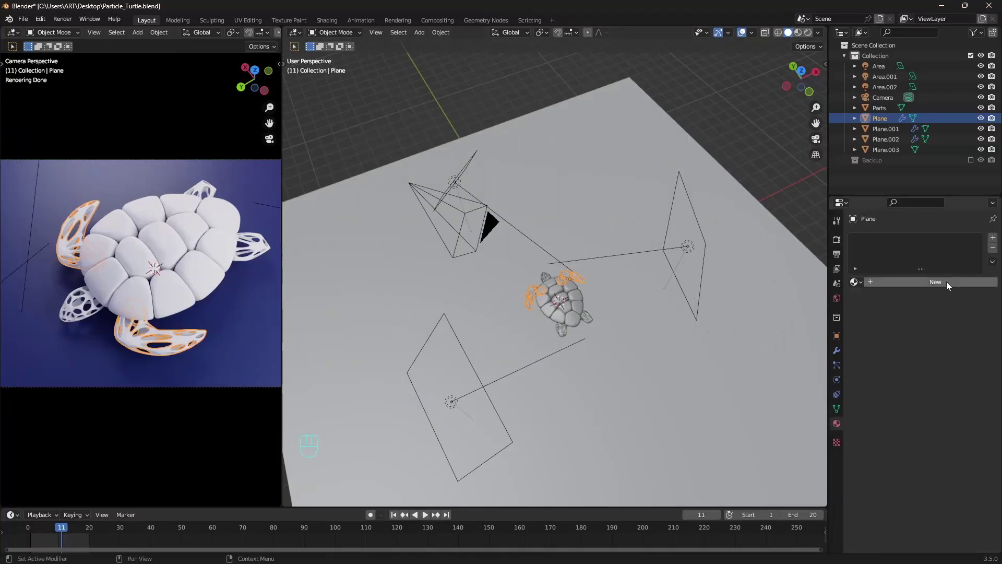
left_click(947, 281)
Open a Shader Editor beneath the viewports and make the flipper material bright green with Metallic 1.000.
left_click_drag(626, 507, 622, 395)
left_click(13, 402)
left_click(64, 501)
middle_click_drag(334, 454, 361, 491)
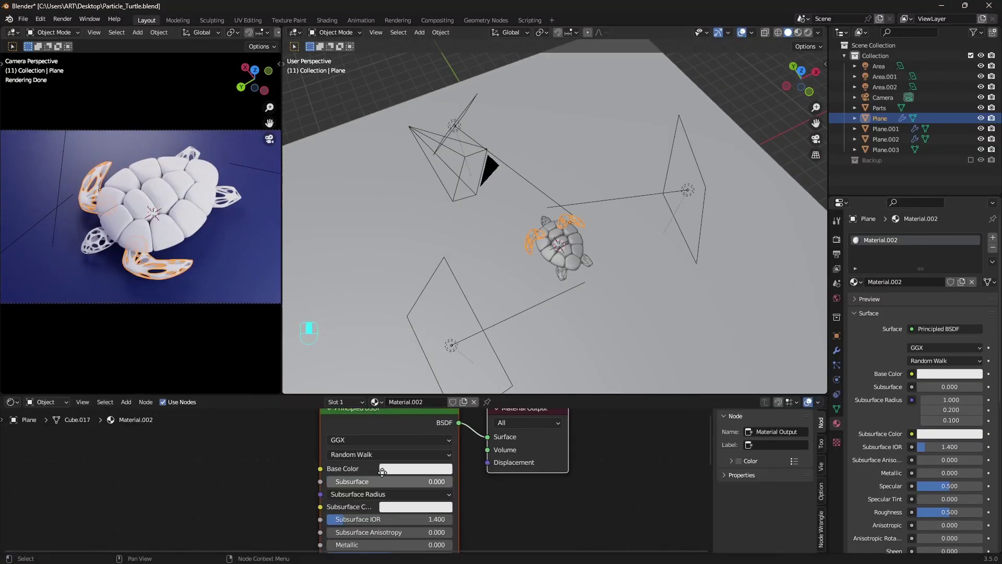
scroll(360, 470, "down", 1)
left_click(396, 459)
key("ctrl+v")
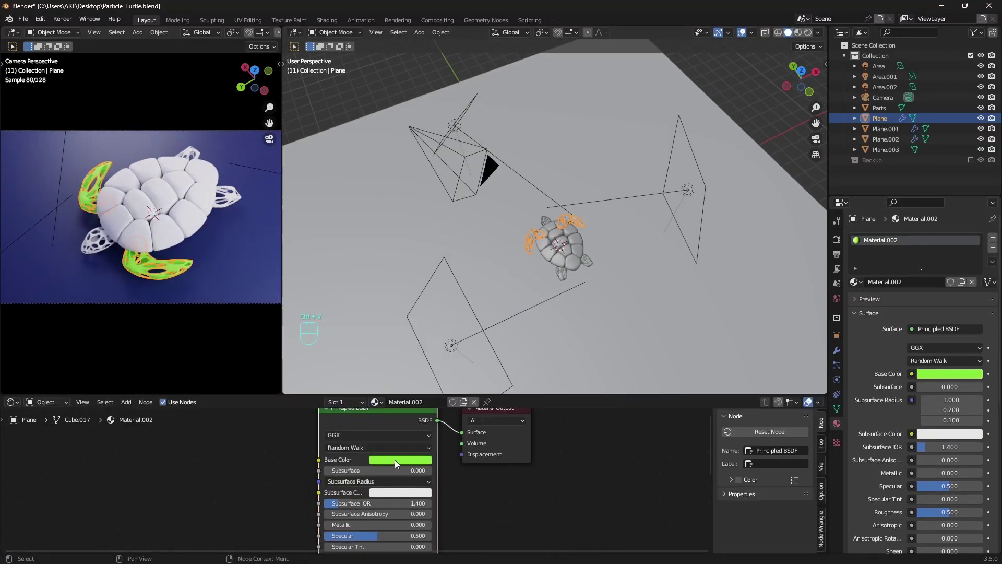
Link the front flippers' green material to the head and the rear flippers.
scroll(212, 196, "up", 1)
left_click(79, 249)
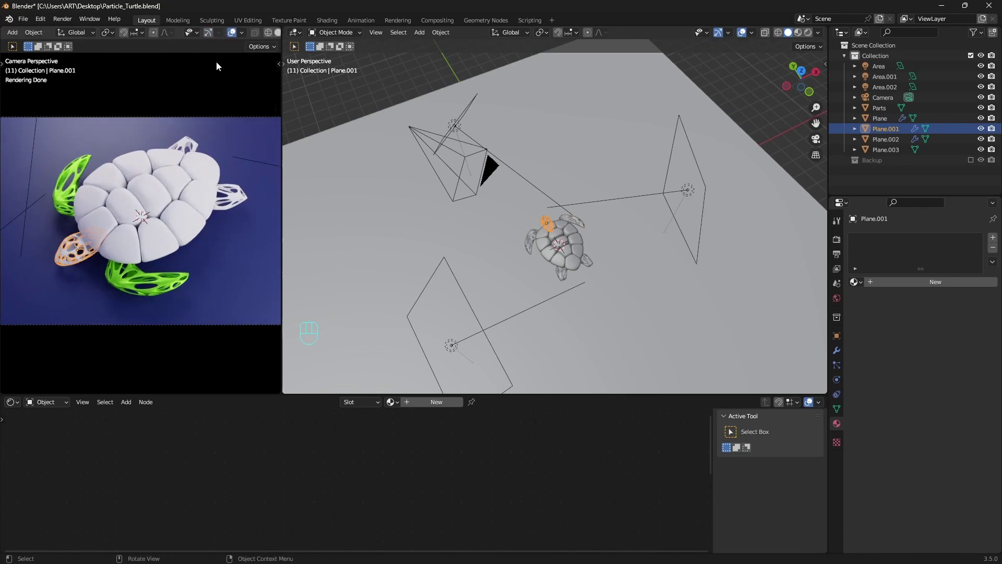
left_click(229, 196, "shift")
left_click(77, 168, "shift")
key("ctrl+l")
left_click(107, 220)
Switch the main viewport to Material Preview and widen the rendered camera viewport.
scroll(592, 229, "up", 4)
key("z")
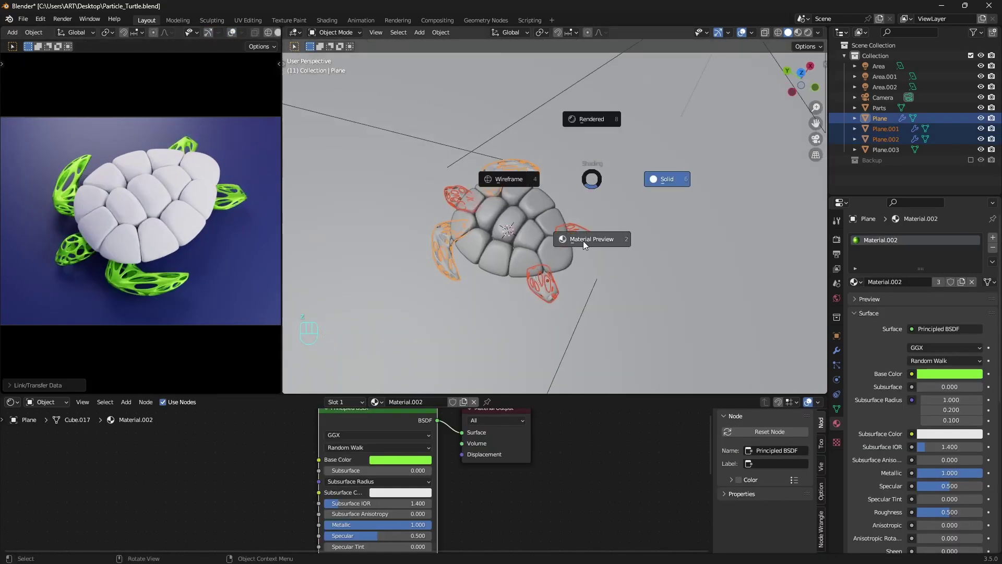
left_click(584, 240)
left_click(642, 203)
middle_click_drag(642, 202, 666, 190)
left_click_drag(282, 224, 327, 225)
scroll(271, 283, "up", 2)
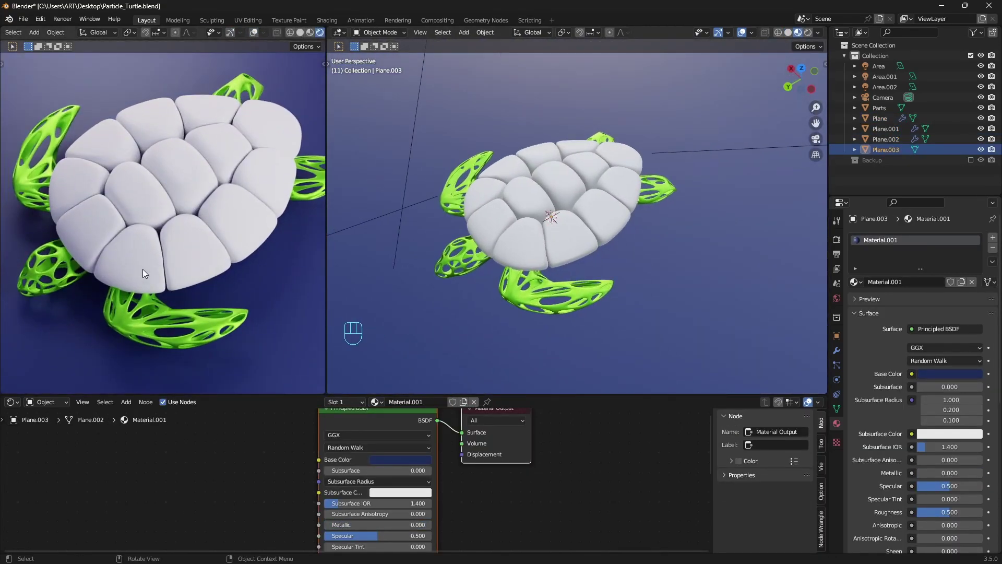
Separate the turtle's shell into individual objects by loose parts.
left_click(142, 268)
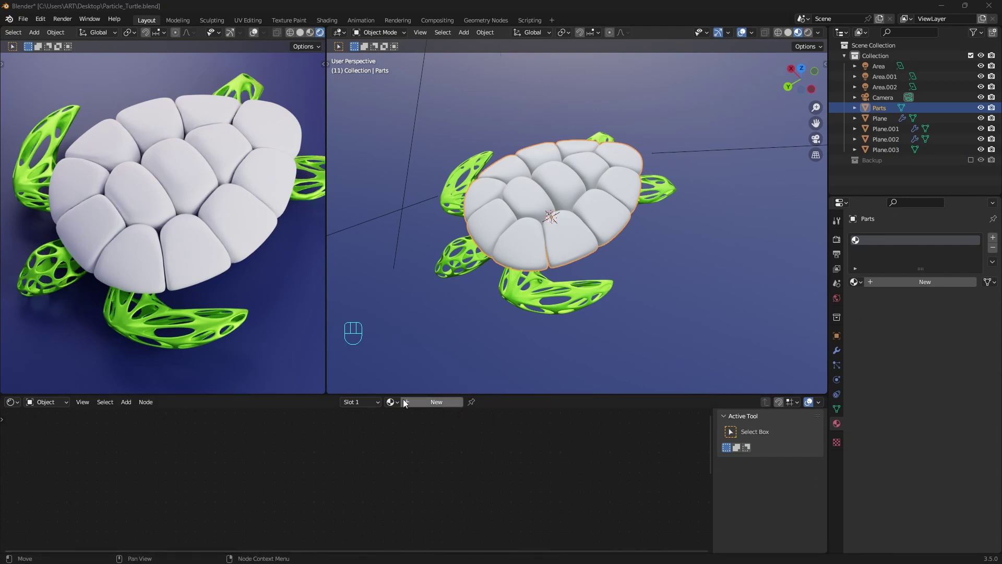
scroll(582, 188, "down", 1)
key("Tab")
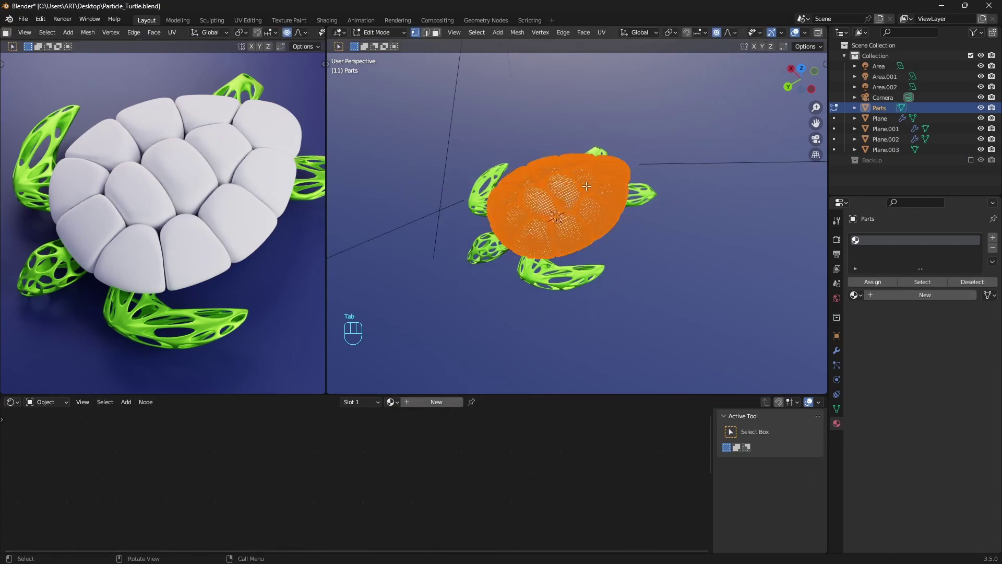
left_click(566, 206)
key("Tab")
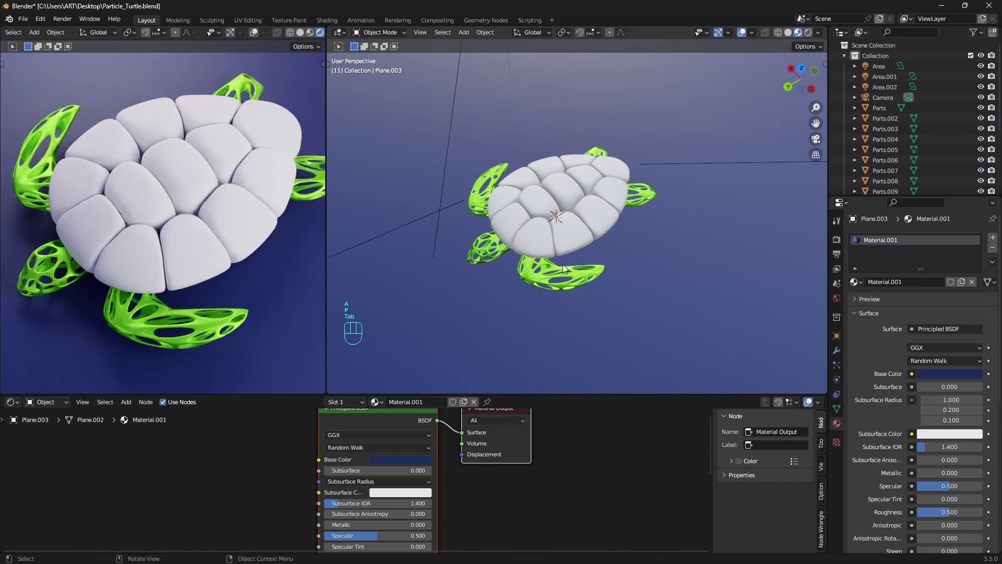
Give the shell segment beside the head a new material with a golden base color and Metallic 1.000.
left_click(531, 258)
left_click(435, 402)
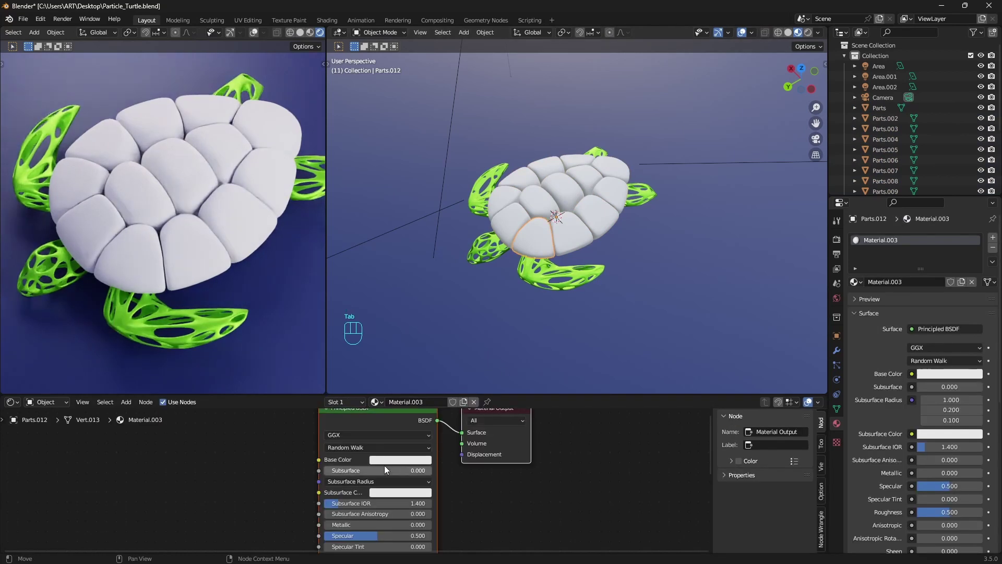
left_click(384, 462)
key("ctrl+v")
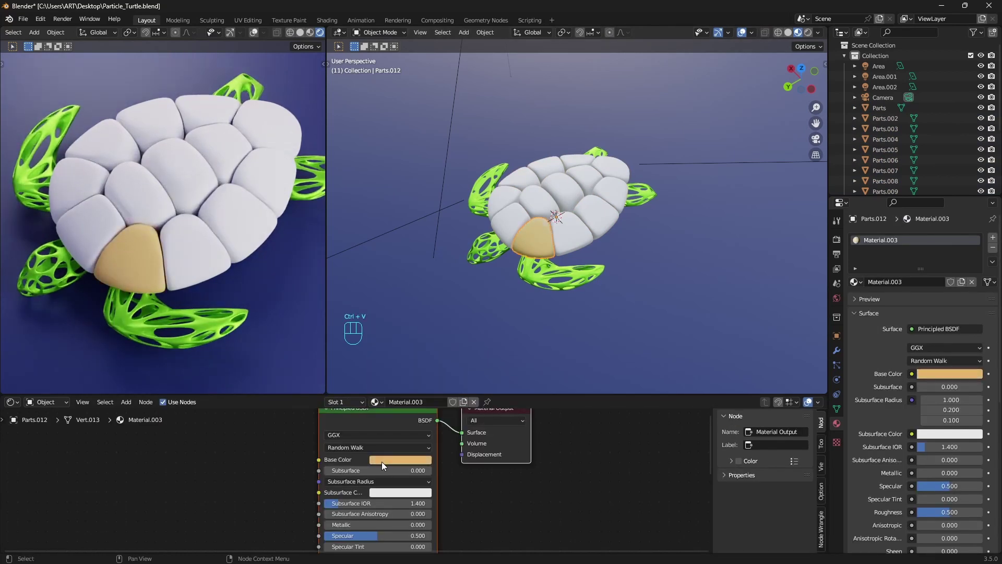
left_click_drag(391, 524, 431, 524)
Add a Noise Texture with Mapping and Texture Coordinate nodes to the gold material, driven by Object coordinates.
scroll(412, 487, "down", 3)
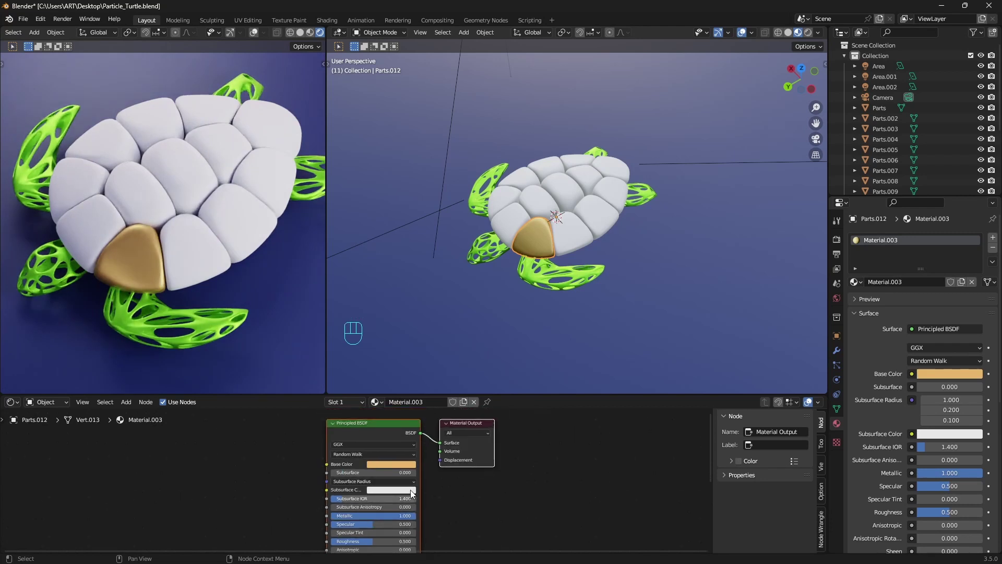
middle_click_drag(411, 490, 538, 468)
key("shift+a")
type("noi")
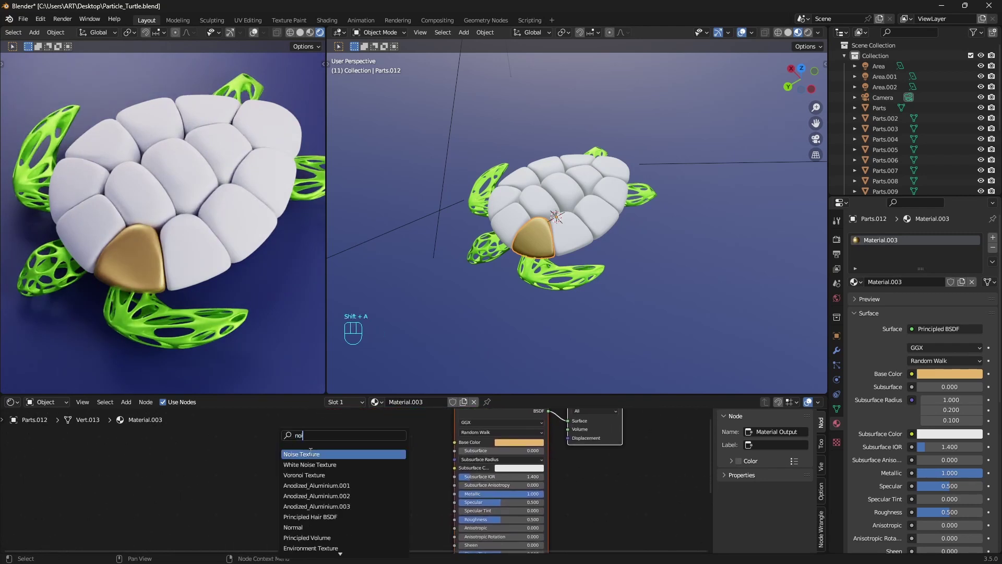
left_click(310, 452)
left_click(318, 452)
key("ctrl+t")
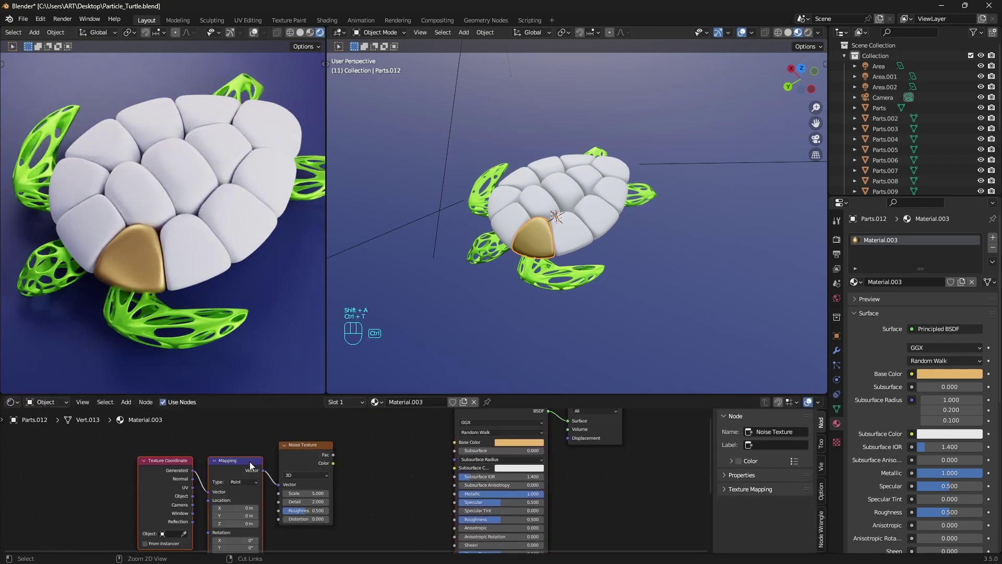
scroll(353, 481, "up", 3)
middle_click_drag(353, 481, 409, 463)
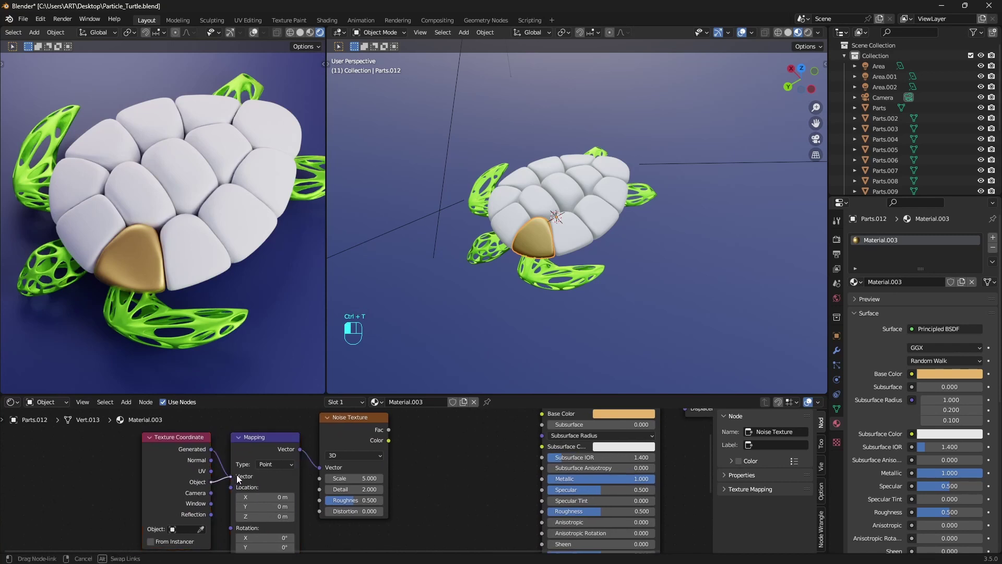
left_click_drag(238, 478, 232, 477)
Add a ColorRamp and connect the noise through it to the Principled BSDF's Roughness.
middle_click_drag(395, 445, 335, 460)
type("colo")
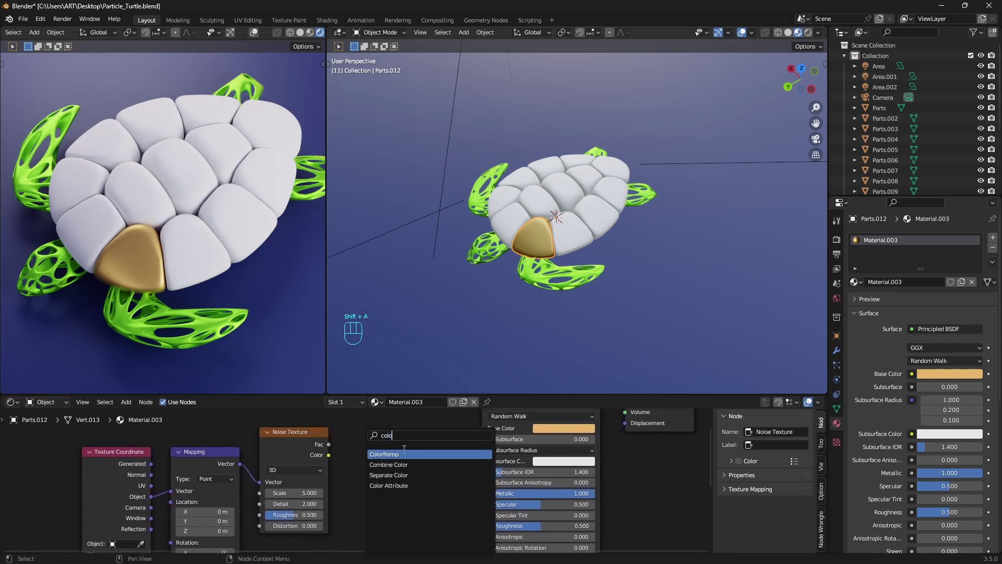
key("Return")
left_click(370, 480)
left_click_drag(33, 448, 360, 486)
key("g")
left_click(307, 486)
left_click_drag(275, 444, 487, 506)
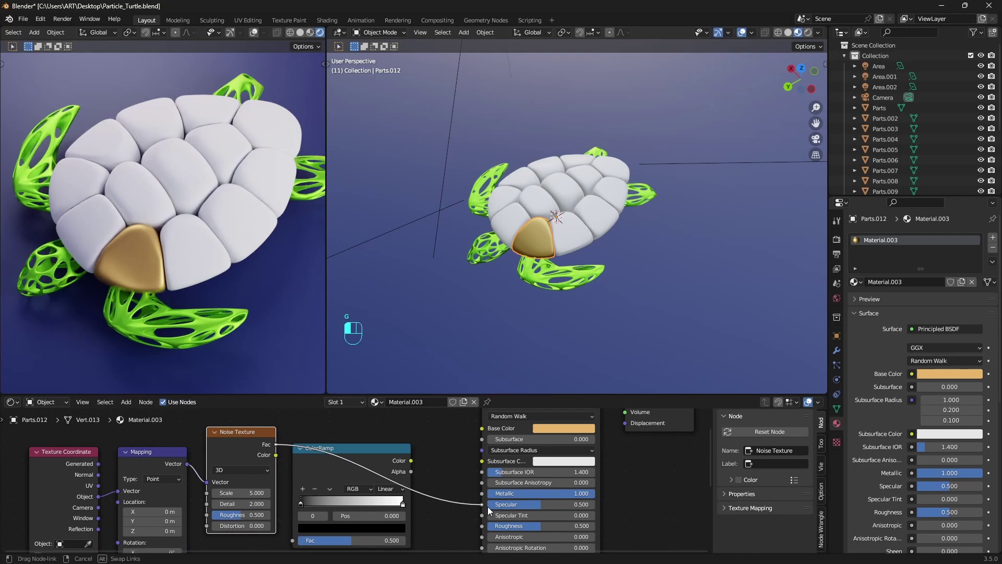
left_click_drag(358, 460, 392, 459)
Move the ColorRamp's black stop to about 0.464.
scroll(374, 507, "up", 4)
middle_click_drag(374, 507, 346, 487)
left_click_drag(298, 485, 364, 485)
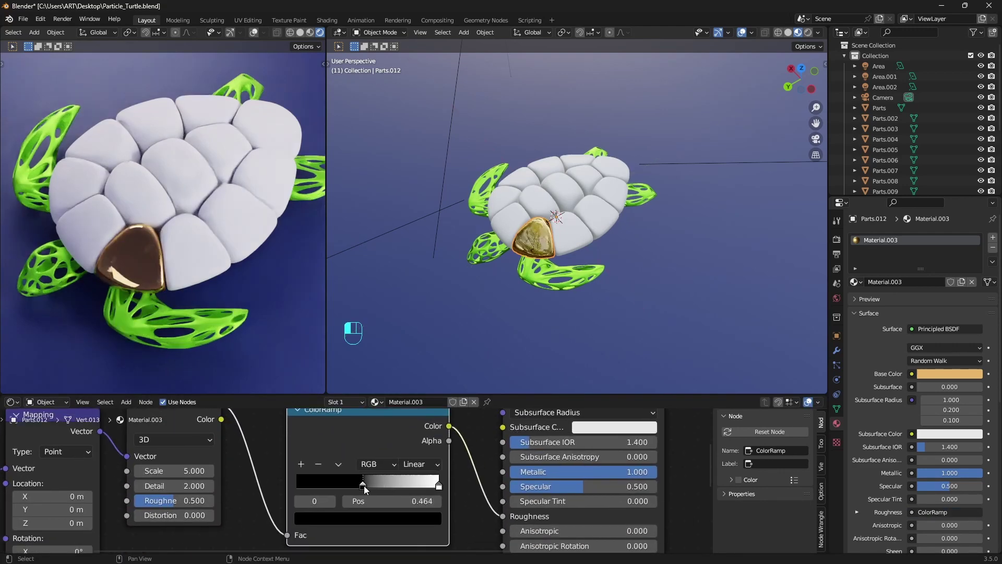
Bring the gold material's ColorRamp stops close together, the lighter one at about 0.536, and recolor both as greys.
left_click_drag(438, 485, 373, 486)
left_click_drag(364, 486, 360, 486)
left_click(364, 518)
scroll(363, 534, "up", 9)
left_click(373, 486)
left_click(371, 518)
scroll(370, 374, "down", 8)
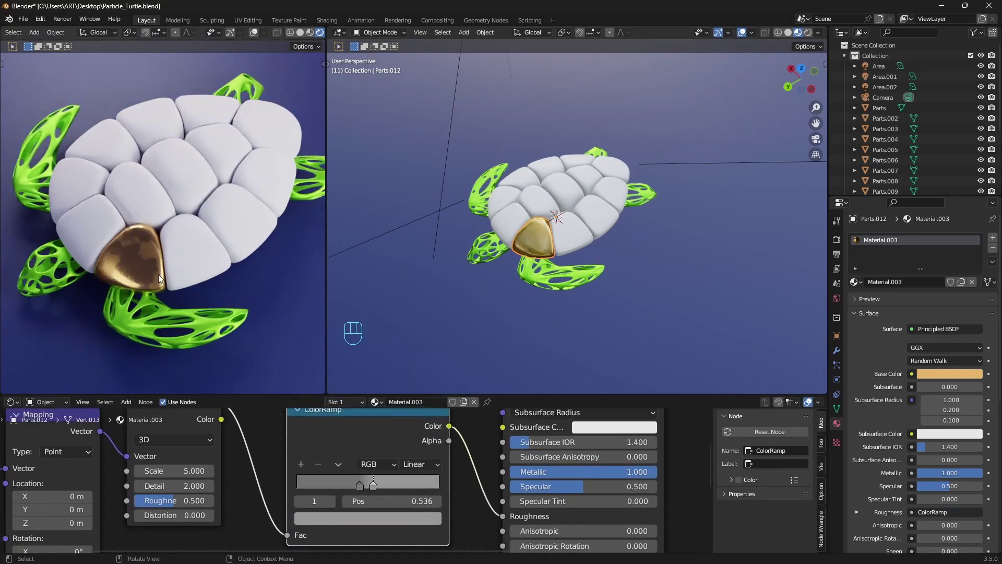
Move the ColorRamp's lighter stop to 0.500 and set the Noise Texture's Scale to 160.
scroll(156, 271, "up", 3)
left_click(373, 484)
left_click(176, 472)
type("15")
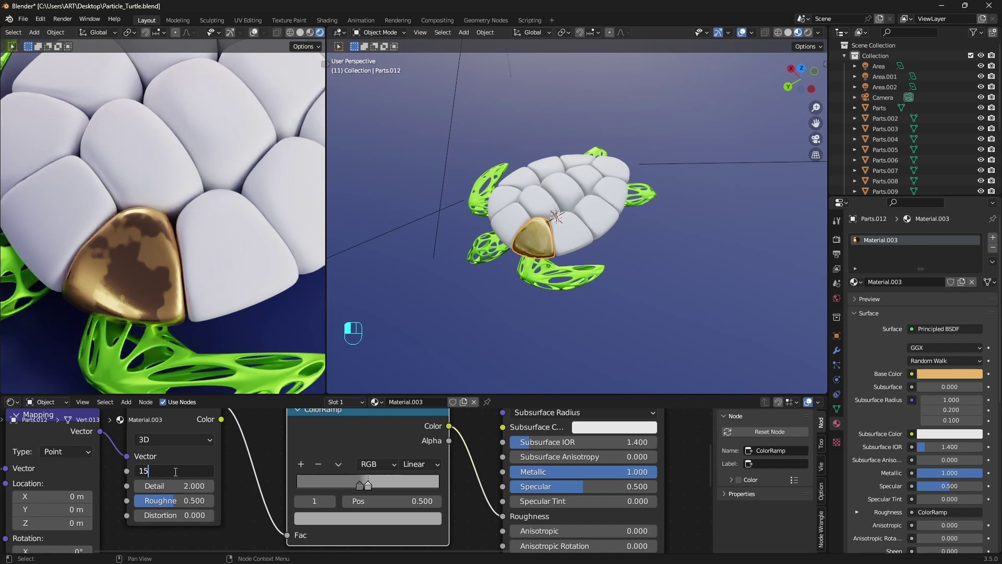
type("0")
key("Return")
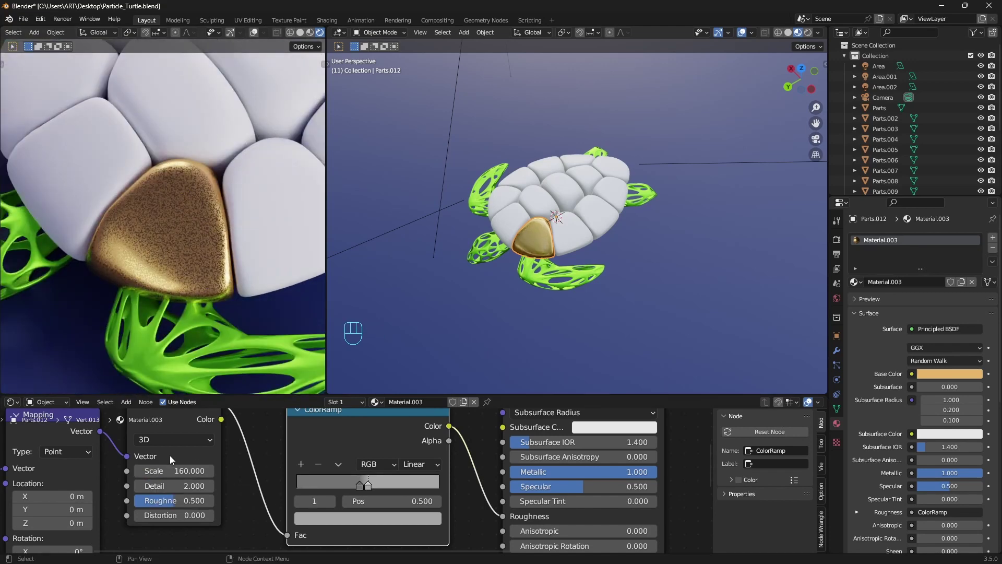
Set the lighter ramp stop's color value to about 0.380 and adjust the grey of the darker stop at 0.441.
left_click(361, 518)
scroll(356, 370, "down", 2)
scroll(351, 364, "up", 2)
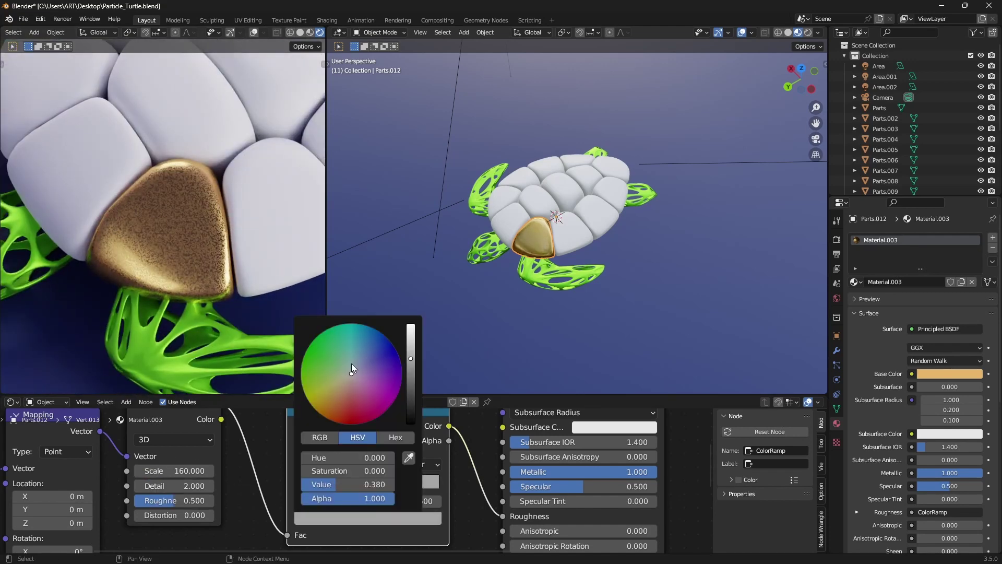
left_click(358, 484)
left_click(357, 518)
scroll(354, 391, "down", 3)
scroll(261, 208, "down", 3)
Link the gold material to the shell segment Parts.005.
left_click(266, 89)
left_click(173, 230, "shift")
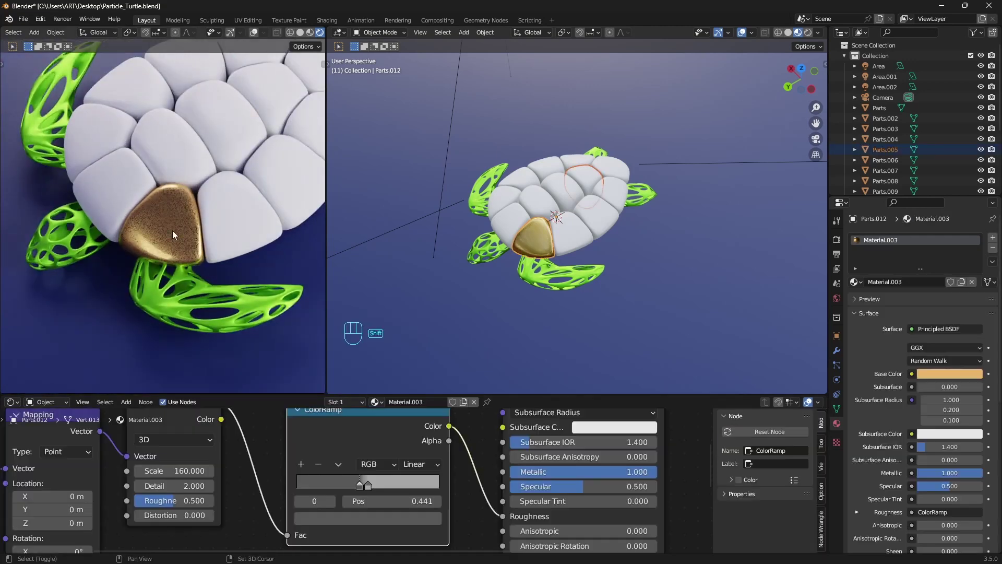
key("ctrl+l")
left_click(172, 230)
Give shell segment Parts.010 a new material with Metallic 1.000 and add a Noise Texture with Mapping and Texture Coordinate nodes.
left_click(221, 190)
left_click(453, 402)
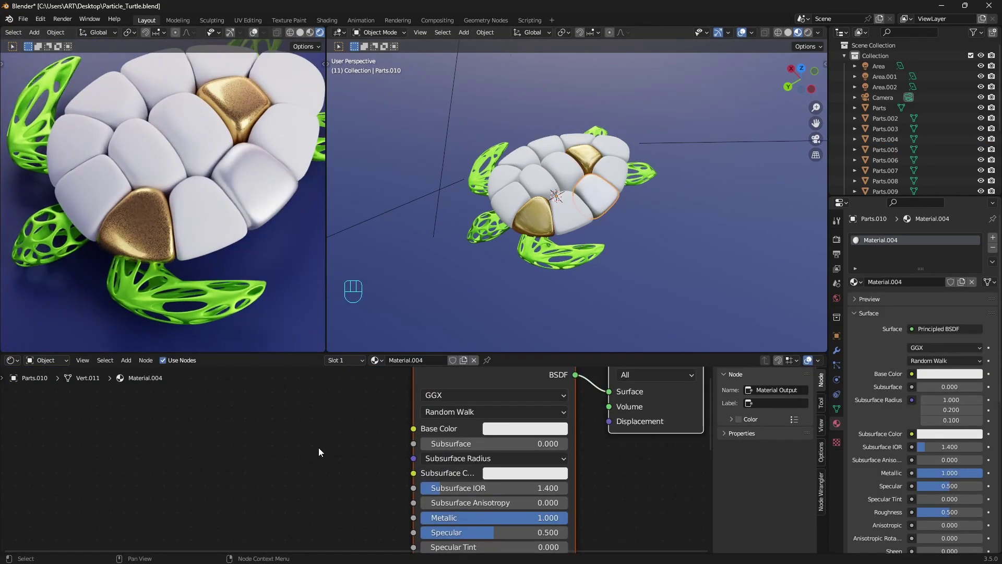
middle_click_drag(318, 448, 450, 448)
key("shift+a")
left_click(293, 446)
key("ctrl+t")
Insert a ColorRamp after the Noise Texture and connect its Color to the Principled BSDF's Roughness.
key("shift+a")
left_click(400, 445)
left_click_drag(359, 440, 545, 485)
scroll(410, 460, "down", 2)
Lighten the ColorRamp's black stop to grey, move the white stop to about 0.514 and dim it to light grey.
left_click(410, 484)
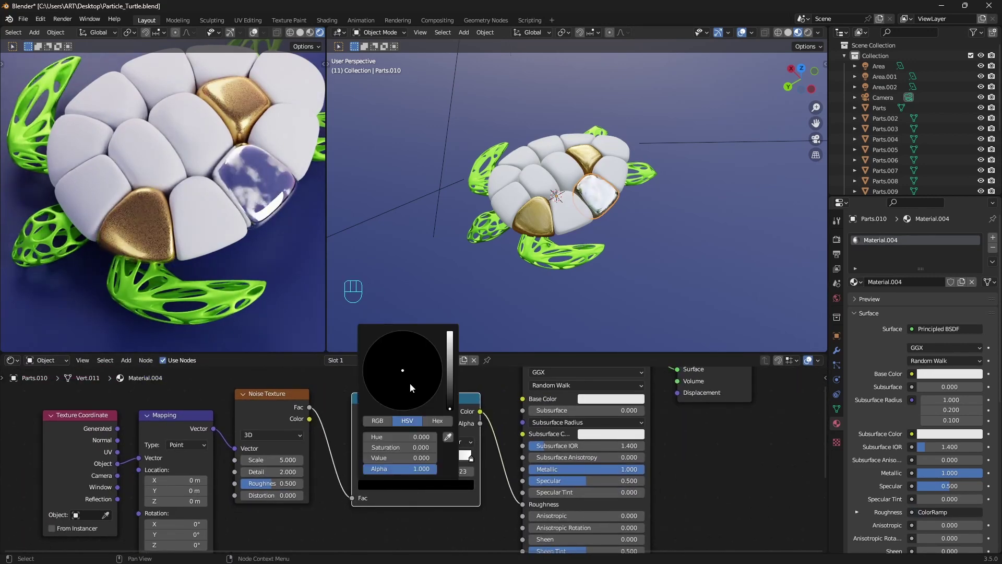
left_click(450, 390)
left_click_drag(471, 458, 417, 459)
left_click(415, 484)
left_click(450, 356)
Set the Noise Texture's Scale to 25 and stretch the noise with a Mapping X scale of 100.
double_click(279, 460)
type("25")
key("Return")
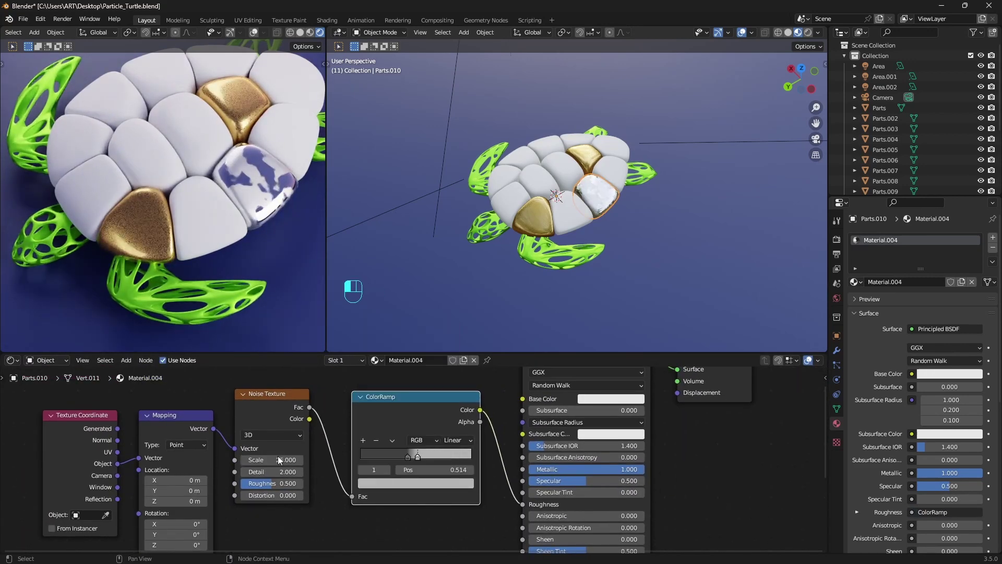
scroll(307, 225, "up", 1)
middle_click_drag(224, 516, 227, 442)
middle_click_drag(261, 181, 189, 195, "shift")
scroll(189, 195, "up", 5)
scroll(409, 454, "down", 4)
Make room in the node tree and add a Bump node, feeding the ColorRamp's Color into Height and its output into Normal.
key("g")
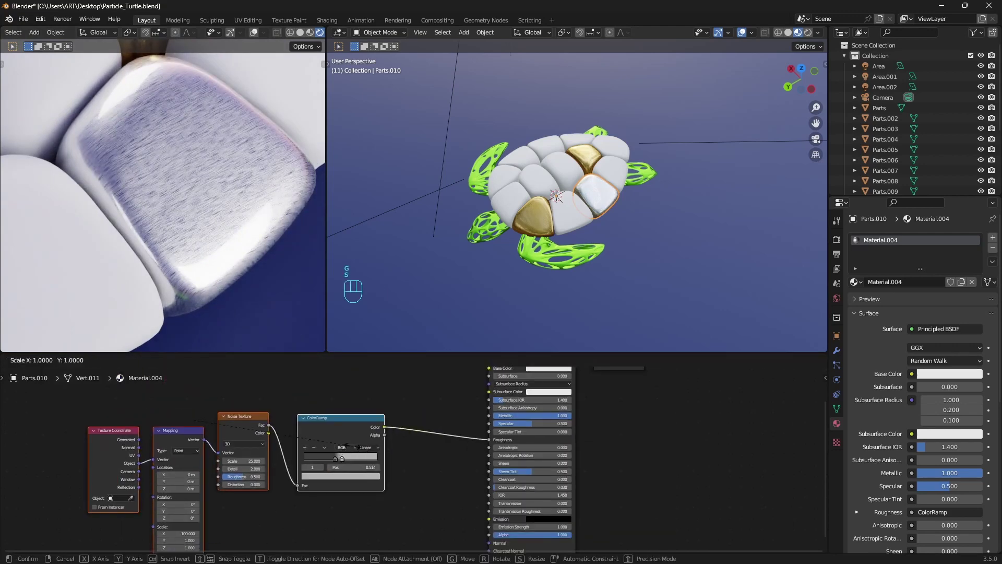
left_click(365, 470)
key("shift+a")
left_click(435, 462)
left_click(365, 453)
left_click_drag(321, 412, 364, 484)
scroll(376, 478, "up", 1)
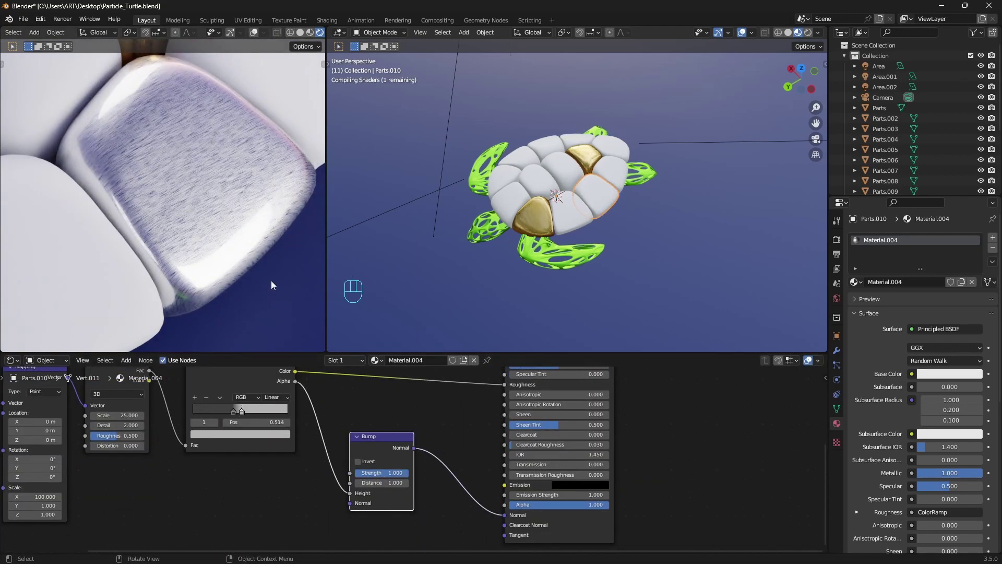
left_click_drag(295, 371, 350, 493)
Set the Bump's Strength to 0.03 and Distance to 0.1, and reduce the Noise Texture's Scale to 20.
scroll(220, 268, "up", 3)
scroll(220, 268, "down", 2)
double_click(395, 473)
type("0.1")
key("Return")
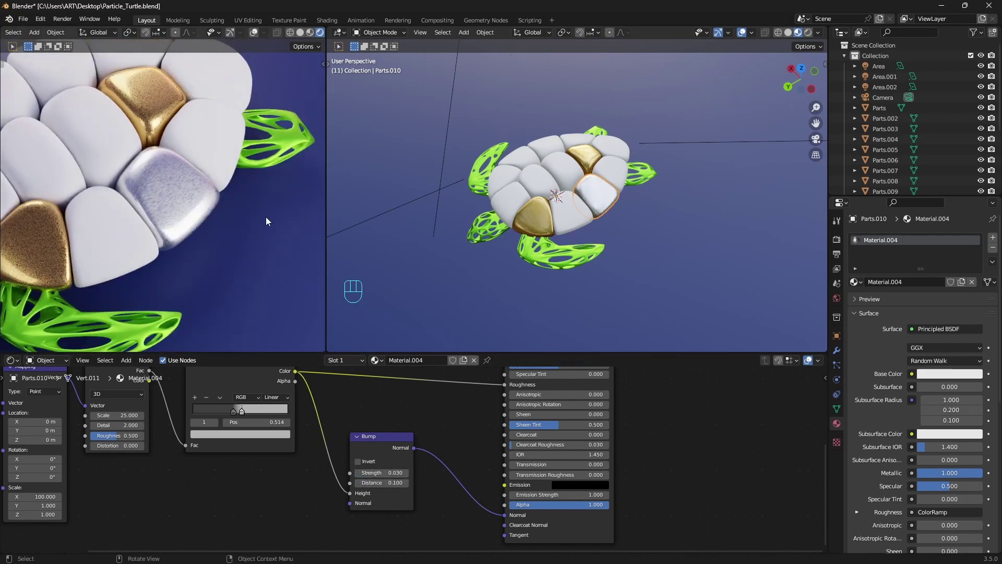
middle_click_drag(313, 425, 330, 435)
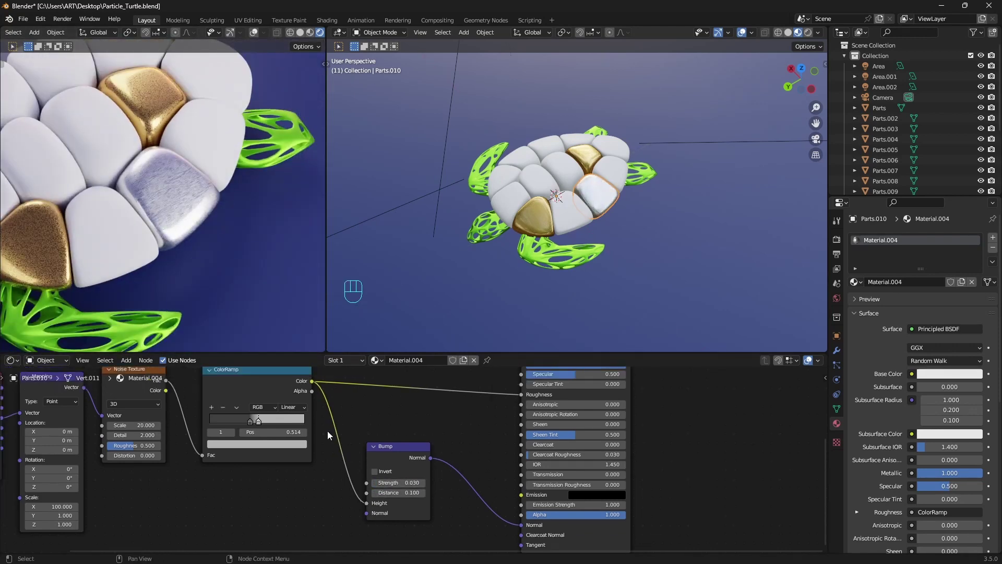
Link the brushed silver material to the white segment on the opposite side of the shell.
scroll(196, 224, "down", 3)
left_click(133, 147)
left_click(196, 224, "shift")
key("ctrl+l")
left_click(213, 183)
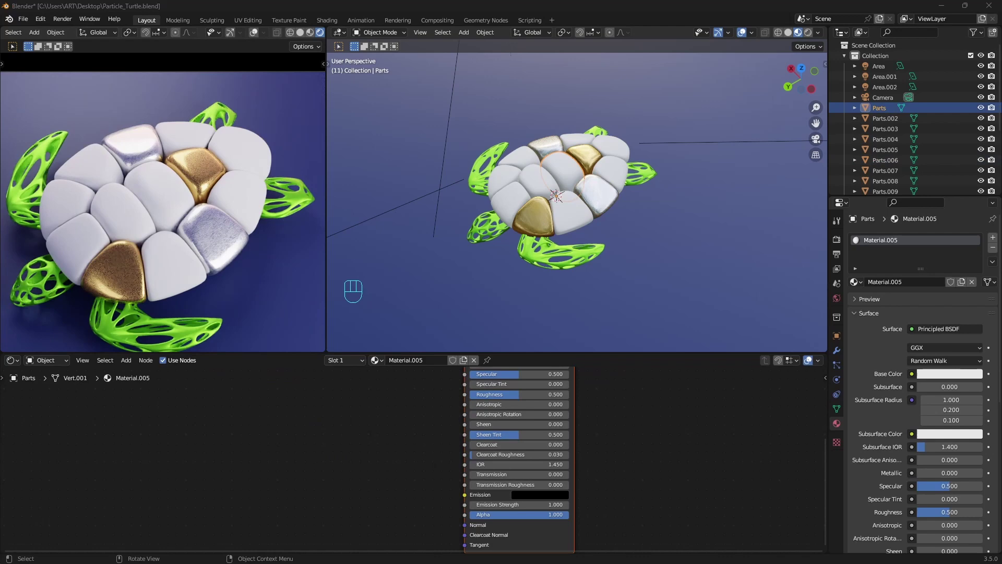
Give the central shell segment Parts a new material with a ColorRamp feeding Base Color, and make one stop green.
middle_click_drag(520, 381, 513, 453)
key("shift+a")
left_click_drag(412, 425, 458, 432)
scroll(386, 444, "up", 1)
left_click_drag(332, 437, 372, 437)
left_click(387, 463)
left_click(349, 345)
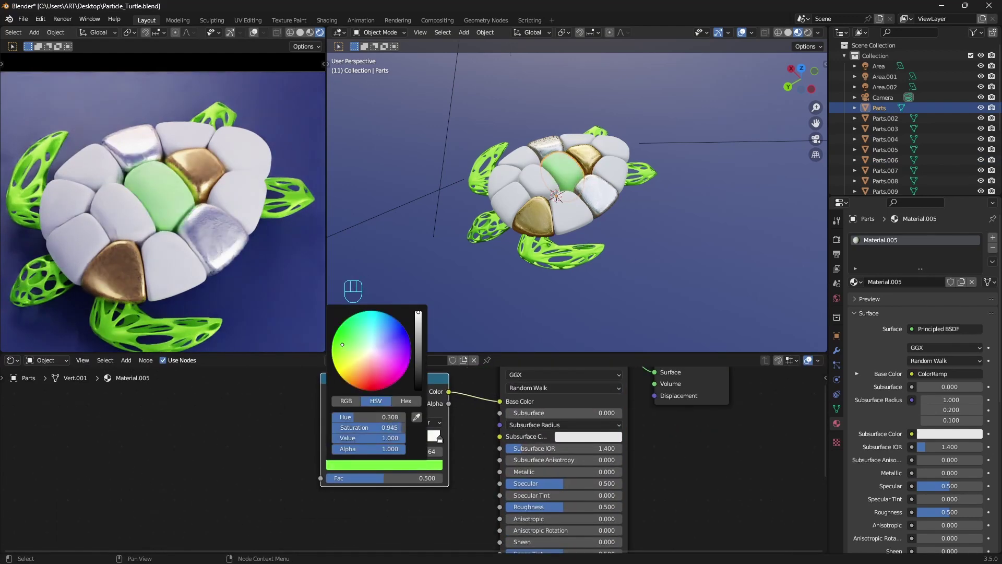
Reposition the ColorRamp stops and make the upper stop light cyan at about 0.814.
left_click_drag(435, 438, 382, 437)
left_click_drag(416, 438, 395, 439)
left_click(358, 464)
left_click(347, 328)
Drive the ColorRamp's Fac with a Layer Weight node's Facing output and lower Roughness to about 0.136.
middle_click_drag(250, 443, 307, 466)
key("shift+a")
type("la")
left_click_drag(280, 436, 353, 499)
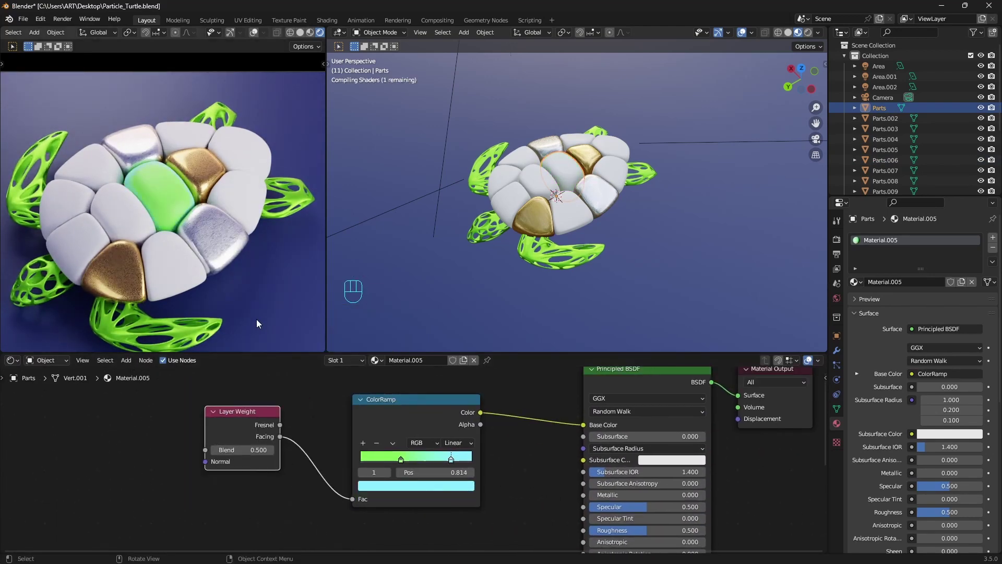
middle_click_drag(653, 497, 543, 487)
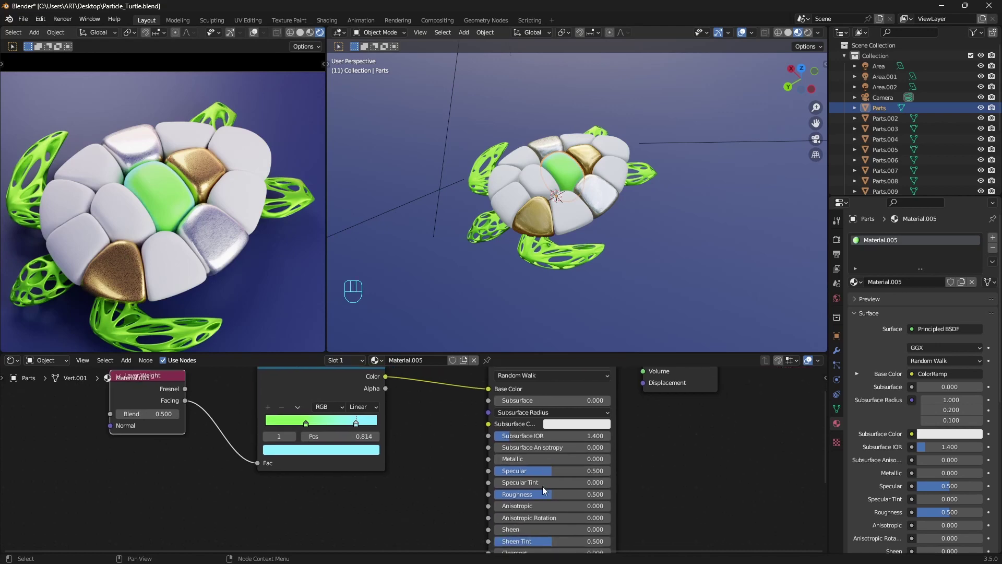
left_click_drag(548, 494, 510, 494)
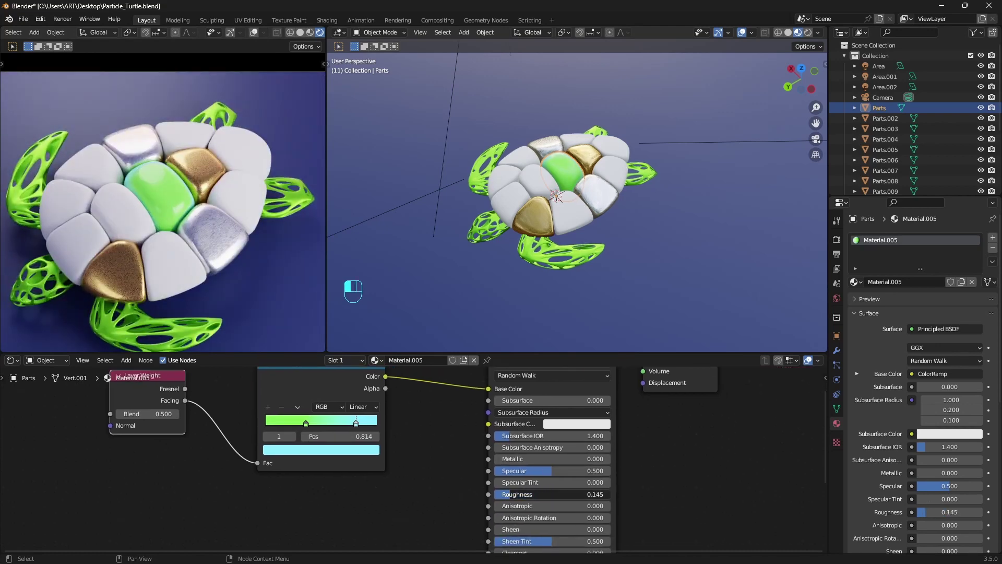
Shift the green ramp stop to about 0.27 and make it a more saturated green.
left_click_drag(306, 423, 295, 424)
left_click(355, 423)
left_click(295, 423)
left_click(308, 450)
left_click_drag(285, 326, 271, 331)
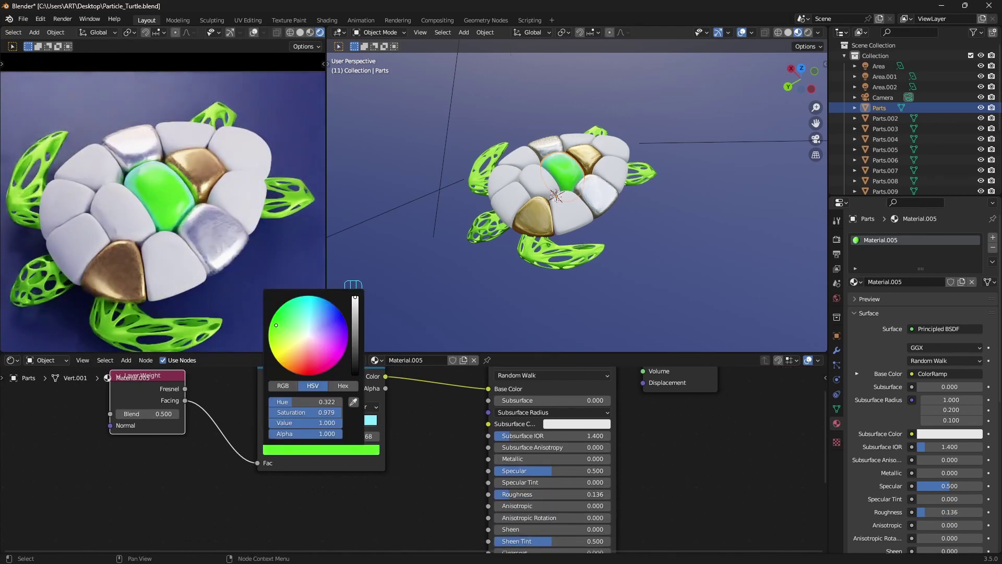
Link the green-cyan gradient material to two more white segments along the shell's edge.
left_click(184, 138)
left_click(65, 201, "shift")
left_click(165, 193, "shift")
key("ctrl+l")
scroll(135, 208, "down", 1)
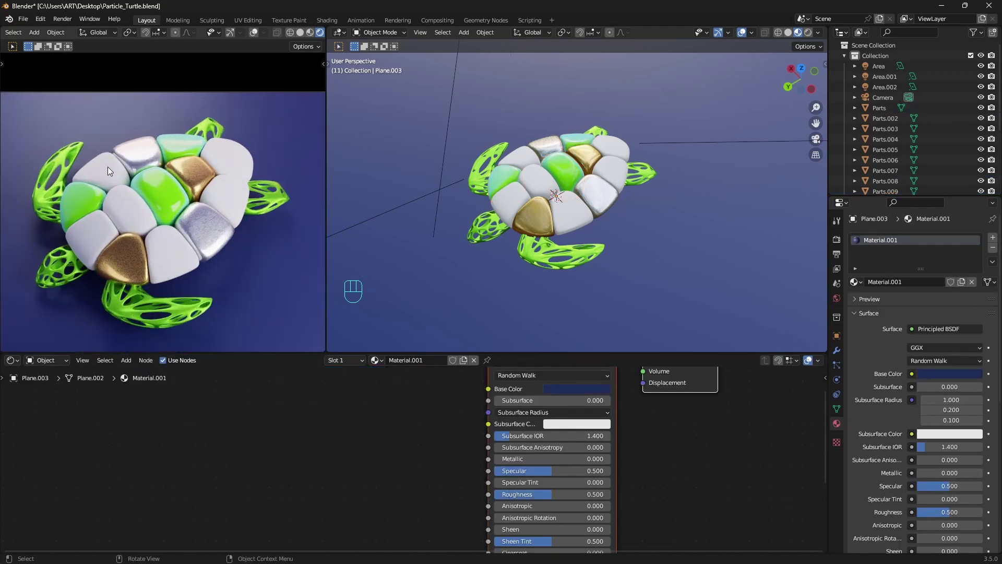
Give segment Parts.003 its own copy of the gradient material, with an orange first stop at about 0.141.
left_click(93, 227)
left_click(156, 193, "shift")
key("ctrl+l")
left_click(296, 423)
left_click(322, 449)
left_click(287, 358)
left_click_drag(296, 423, 282, 423)
Move the gradient's second stop to about 0.514 and change its color from cyan to purple.
left_click_drag(356, 424, 322, 424)
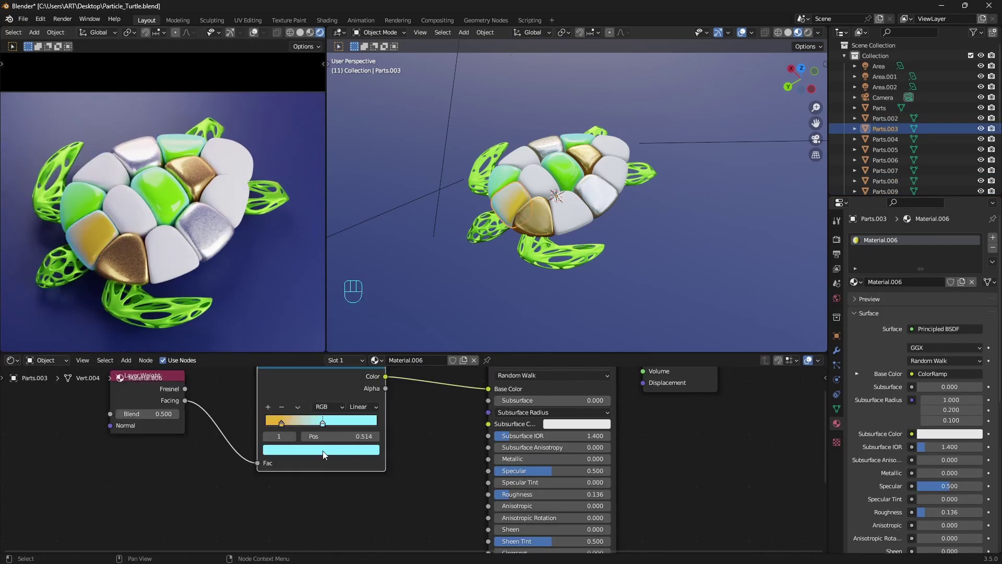
left_click(323, 450)
left_click(346, 367)
left_click(322, 423)
Turn the orange ramp stop yellow and link the yellow-purple material to the segment on the gold one's other side.
left_click(281, 423)
left_click(321, 449)
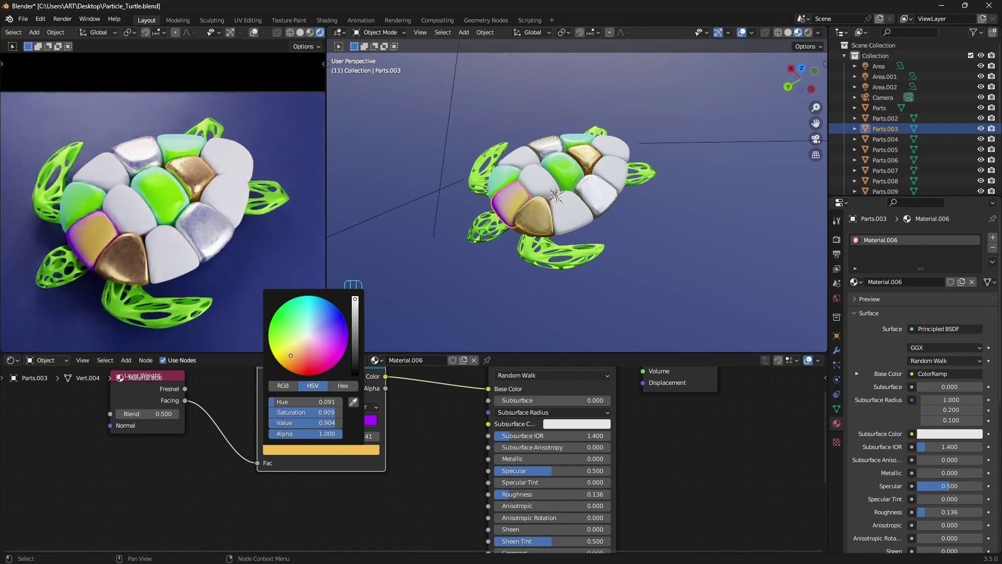
left_click(96, 237)
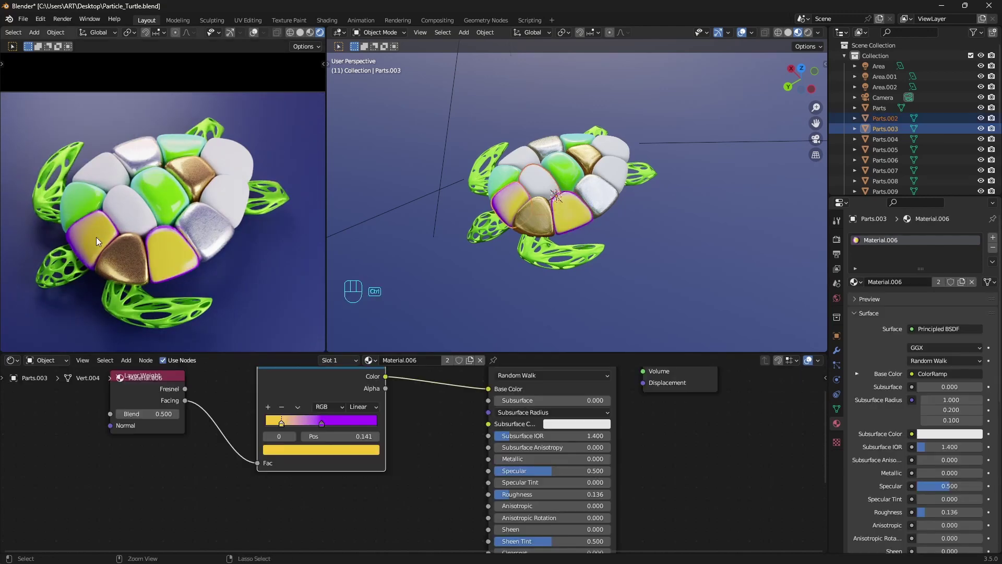
Give segment Parts.002 its own copy of the gradient material, with a blue first stop and the second stop moved further along.
left_click(321, 450)
left_click(303, 339)
left_click_drag(321, 424, 336, 423)
Link the blue gradient material to segment Parts.004 and set its second stop to purple.
left_click(227, 157)
left_click(134, 210, "shift")
key("ctrl+l")
left_click(227, 158)
left_click(330, 450)
left_click_drag(286, 334, 289, 332)
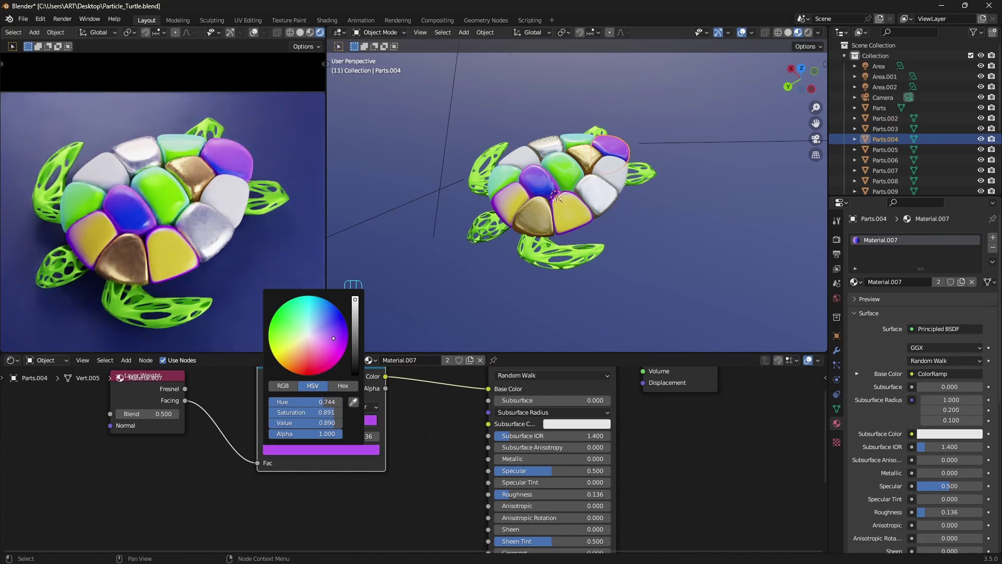
Give segment Parts.013 a new material with a dark olive-green base color and Roughness 0.200.
left_click(228, 200)
left_click(437, 360)
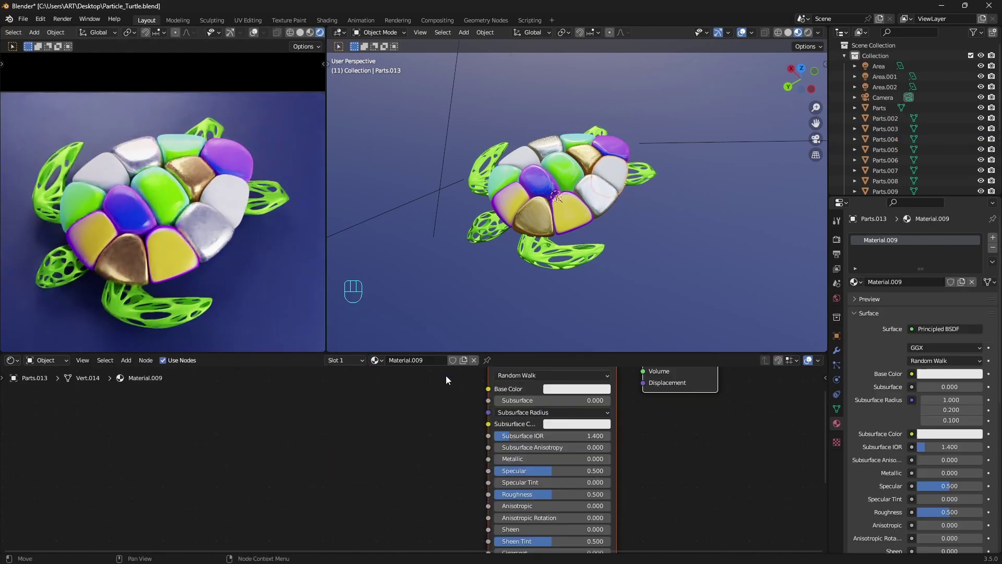
middle_click_drag(448, 392, 381, 454)
left_click(511, 451)
left_click(494, 339)
left_click_drag(567, 308, 567, 344)
middle_click_drag(458, 444, 453, 385)
left_click_drag(486, 498, 451, 497)
scroll(225, 247, "up", 2)
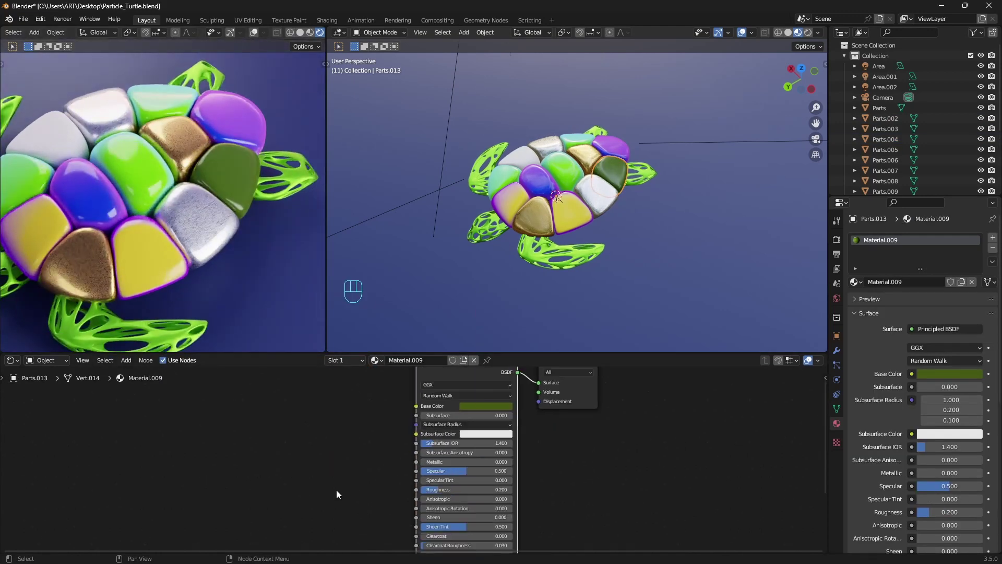
Add a Voronoi Texture with Mapping and Texture Coordinate nodes to the green material, using Object coordinates.
key("shift+a")
type("vo")
left_click(257, 398)
key("ctrl+t")
left_click_drag(170, 470, 189, 467)
Route the Voronoi Texture's Color at Scale 75 through a new ColorRamp into Roughness, with the black stop at about 0.345.
key("shift+a")
type("colo")
left_click(365, 426)
left_click(294, 419)
left_click_drag(274, 441, 419, 470)
left_click_drag(340, 424, 346, 424)
scroll(236, 181, "up", 5)
left_click_drag(274, 432, 251, 495)
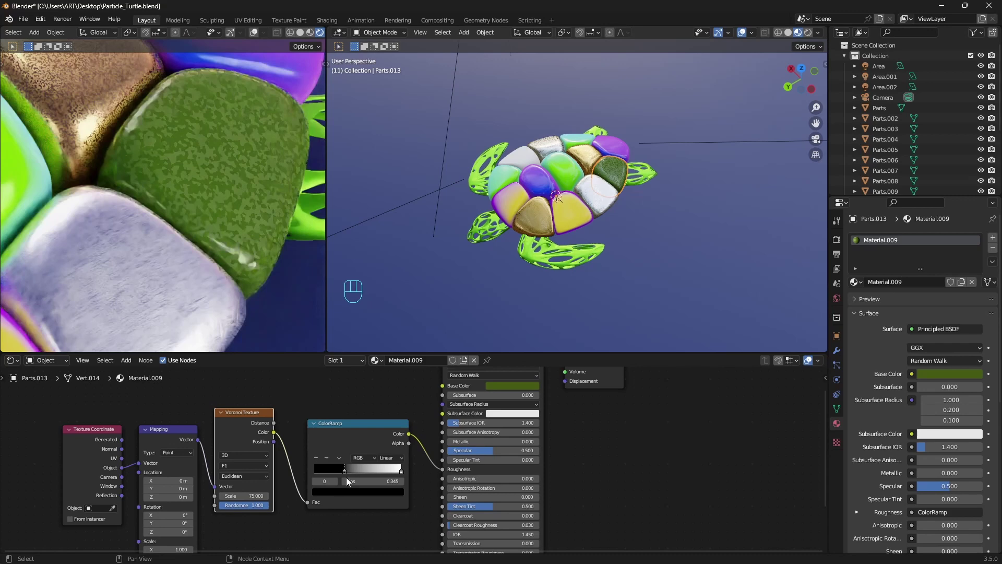
Lighten the black ramp stop to grey and move the white stop to about 0.664 with a color value of 0.300.
left_click(347, 492)
scroll(346, 404, "up", 4)
left_click_drag(401, 471, 372, 471)
left_click(375, 492)
scroll(346, 396, "down", 7)
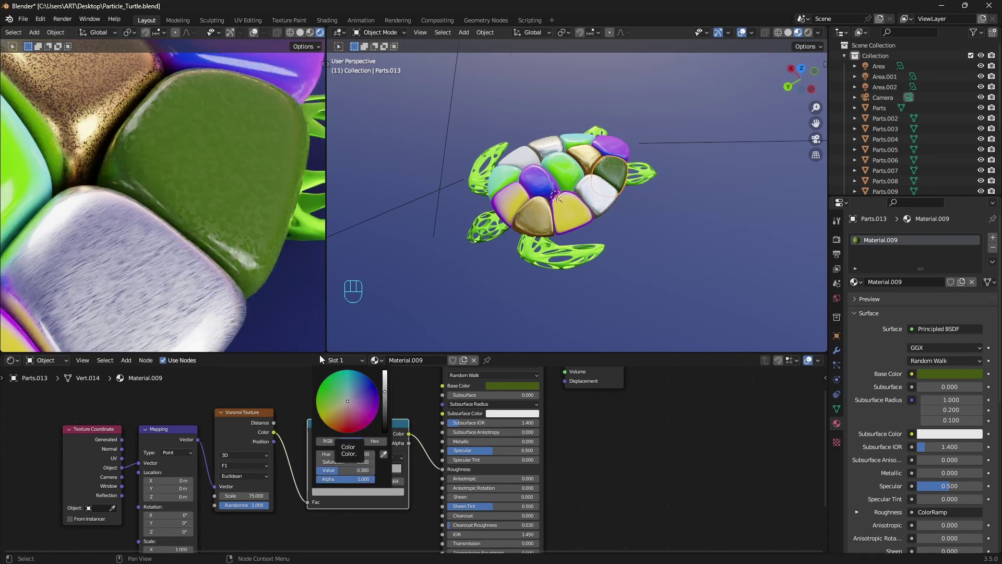
Raise the green material's Specular to 1.000 and link the material to the remaining white segment on the opposite side.
scroll(292, 293, "down", 6)
left_click_drag(469, 452, 527, 451)
middle_click_drag(219, 261, 21, 229, "shift")
scroll(225, 260, "down", 3)
left_click(217, 191)
left_click(109, 235, "shift")
key("ctrl+l")
left_click(176, 187)
middle_click_drag(176, 209, 261, 302)
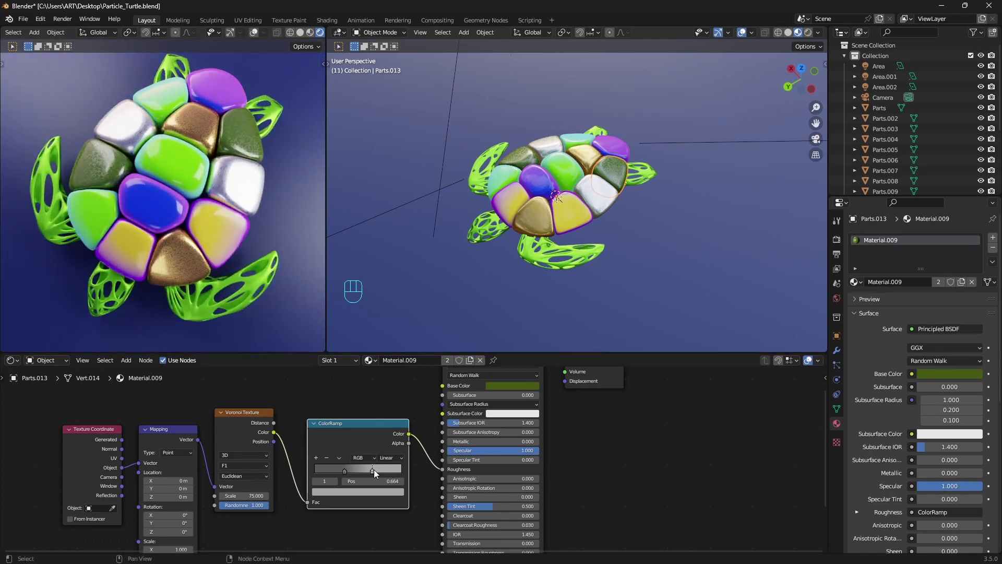
Move the ColorRamp's lighter stop closer to the darker one and set the darker stop's color value to about 0.133.
left_click_drag(374, 469, 364, 471)
left_click(360, 492)
scroll(349, 402, "up", 2)
middle_click_drag(264, 238, 228, 237)
left_click(360, 491)
scroll(353, 399, "down", 3)
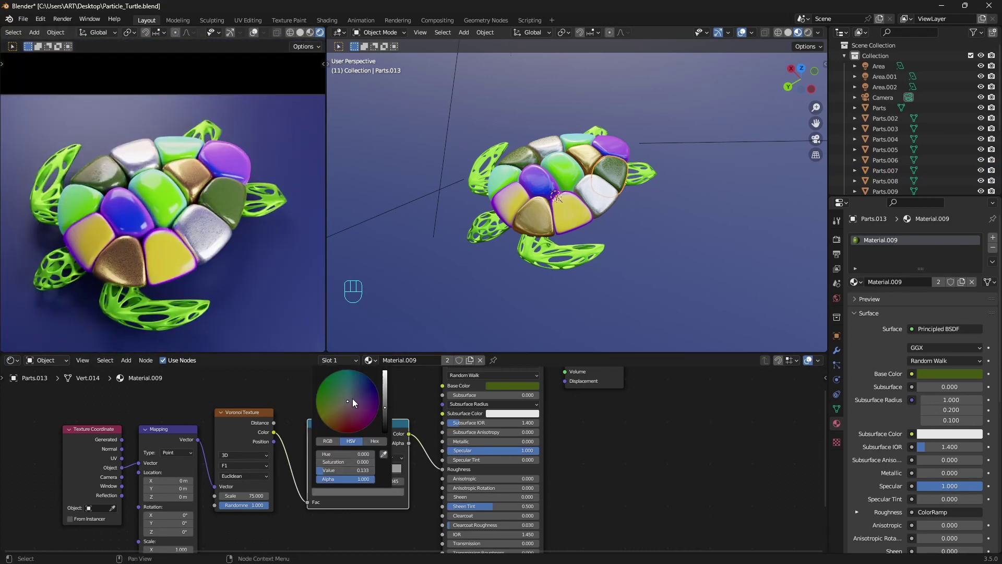
Save the file and swap the silver and yellow-purple gradient materials between the two neighbouring front shell segments.
key("ctrl+s")
scroll(257, 244, "down", 3)
scroll(540, 219, "down", 8)
left_click(169, 222)
left_click(193, 204, "shift")
key("ctrl+l")
left_click(191, 203)
left_click(120, 214)
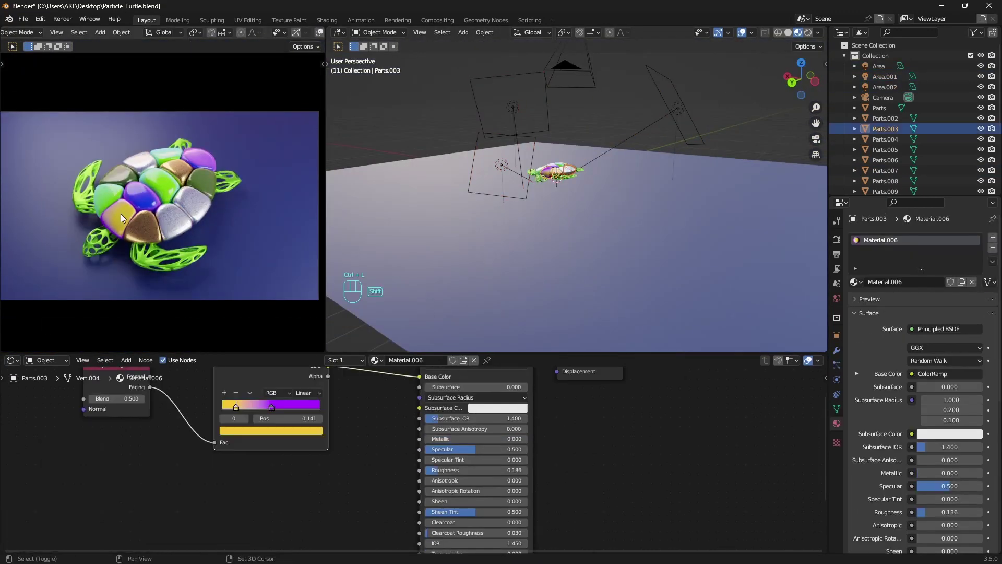
key("ctrl+l")
left_click(120, 214)
Change the central blue shell segment's gradient ramp color to a lighter blue.
left_click(143, 200)
left_click(271, 431)
left_click_drag(253, 319, 256, 311)
Slightly enlarge the three green lattice body pieces around the turtle's shell.
left_click(102, 249)
key("s")
left_click(197, 236)
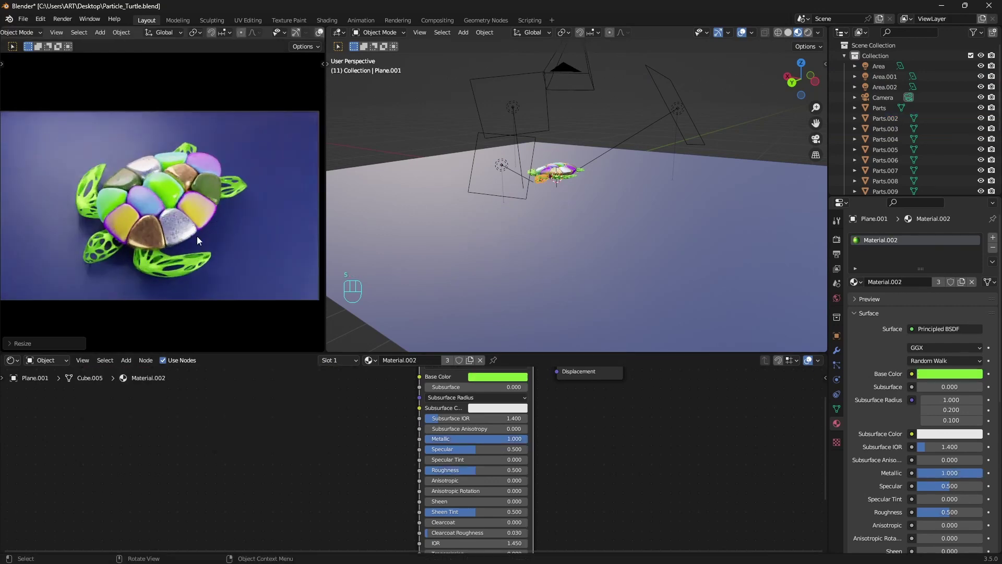
left_click(195, 258)
key("s")
left_click(203, 261)
left_click(238, 187)
key("s")
left_click(271, 180)
Set the blue floor plane's material Roughness to 1.000.
left_click(277, 218)
scroll(951, 450, "down", 3)
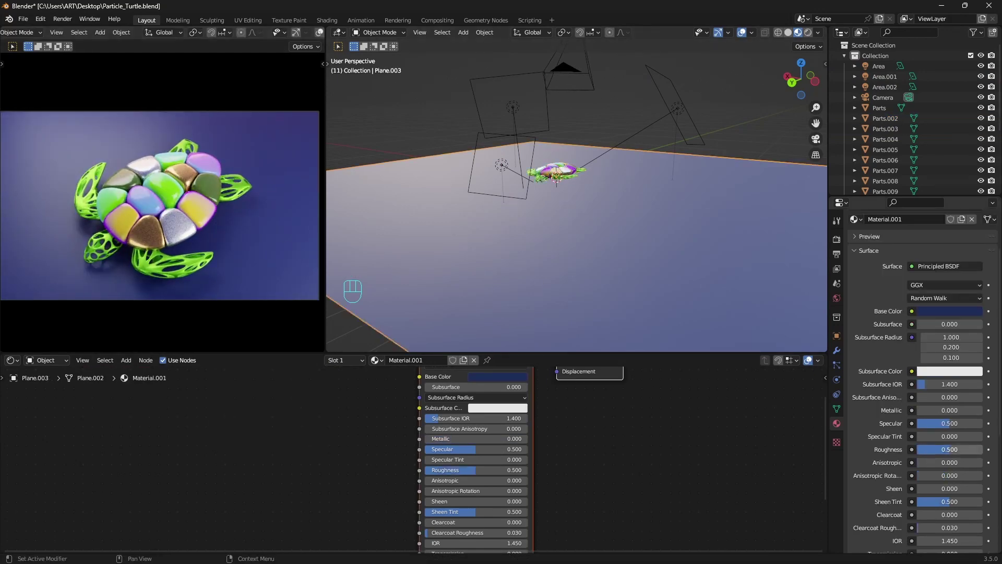
left_click_drag(951, 450, 984, 450)
Enable Depth of Field on the camera, change its aperture F-Stop, and toggle the display of its Limits.
left_click(592, 77)
scroll(592, 94, "down", 1)
scroll(898, 439, "down", 2)
left_click(862, 436)
type("e")
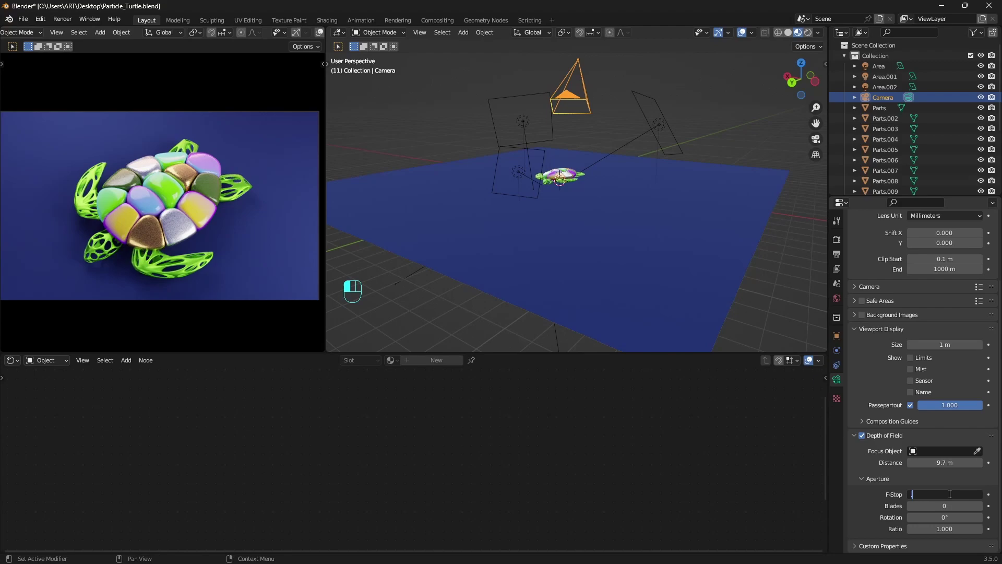
type("5")
key("Return")
left_click(910, 358)
Set the Roughness of the green flippers' material to 0.4.
scroll(664, 196, "up", 5)
middle_click_drag(664, 196, 669, 226)
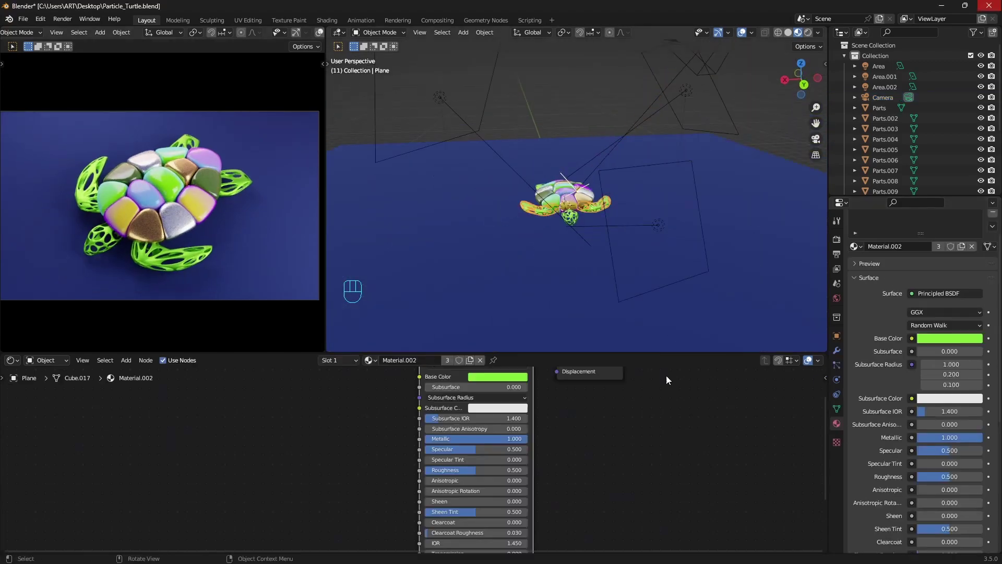
left_click(935, 478)
type(".4")
key("Return")
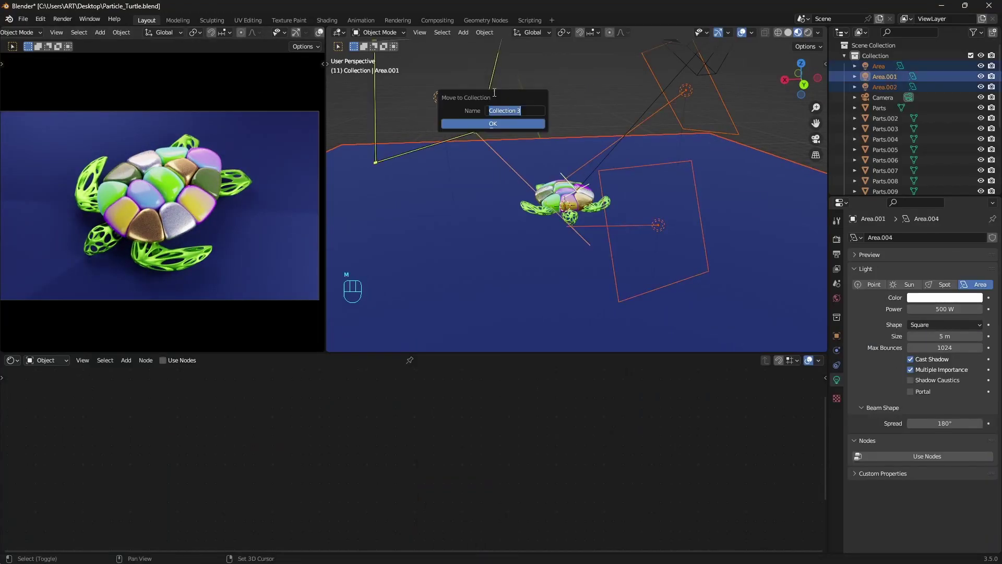
Move the area lights and floor plane to a Plain BG collection, and add a Sun light raised above the turtle.
key("Return")
key("shift+a")
mouse_move(526, 296)
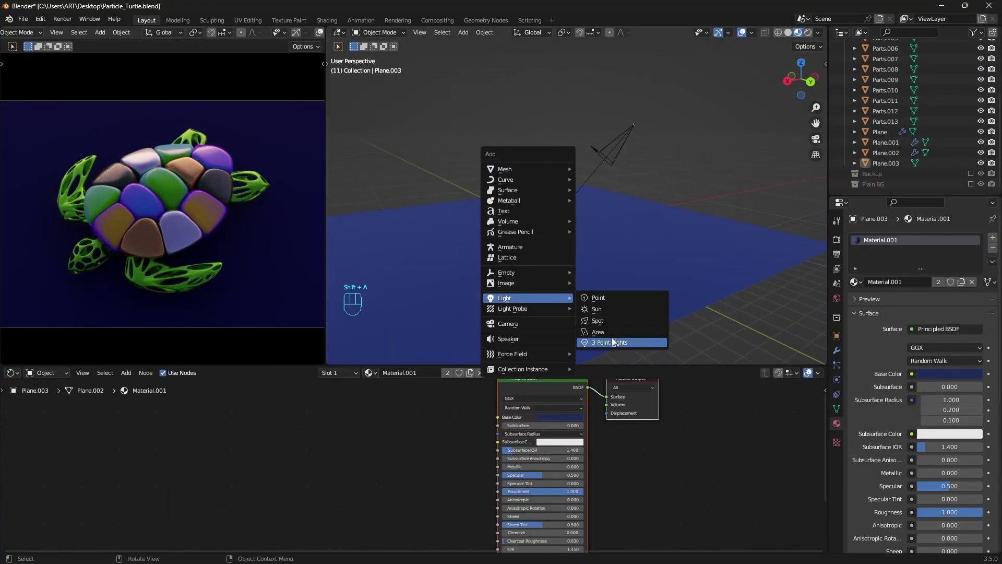
left_click(611, 311)
key("g")
key("z")
left_click(601, 131)
Tilt the Sun light toward the turtle and set its Strength to 5 and Angle to 50°.
middle_click_drag(602, 131, 637, 182)
key("r")
left_click(690, 214)
double_click(950, 309)
type("5")
key("Return")
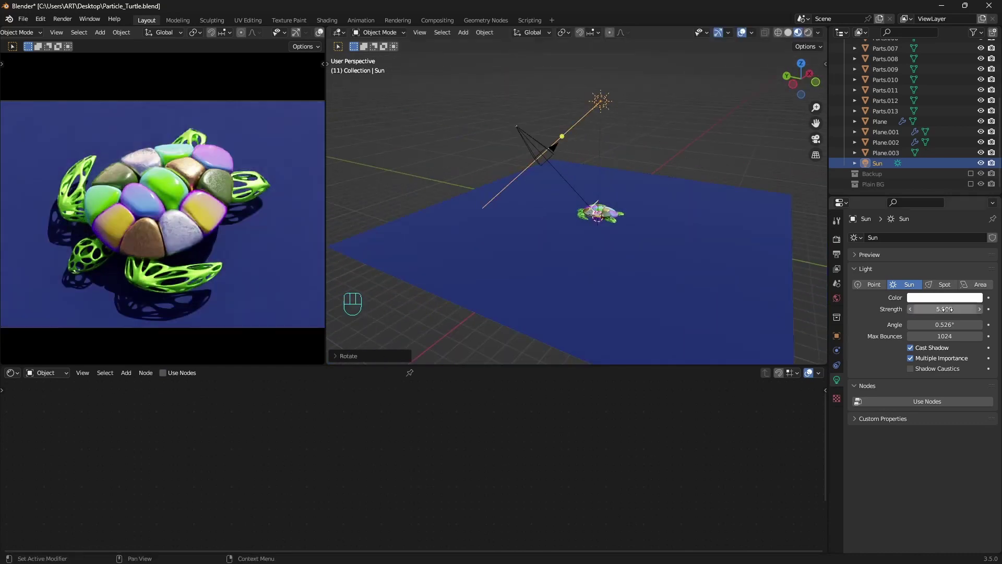
double_click(954, 325)
type("50")
key("Return")
Rotate the Sun light in top view and refine its direction in perspective to adjust the turtle's shadow.
middle_click_drag(621, 105, 594, 95)
key("KP_7")
key("r")
left_click(666, 152)
scroll(162, 211, "down", 1)
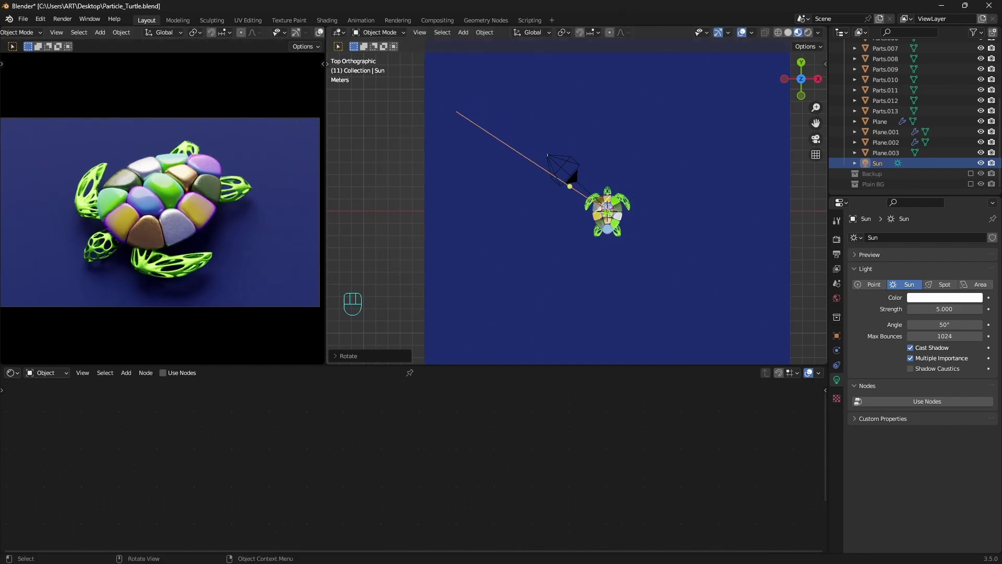
middle_click_drag(613, 208, 678, 115)
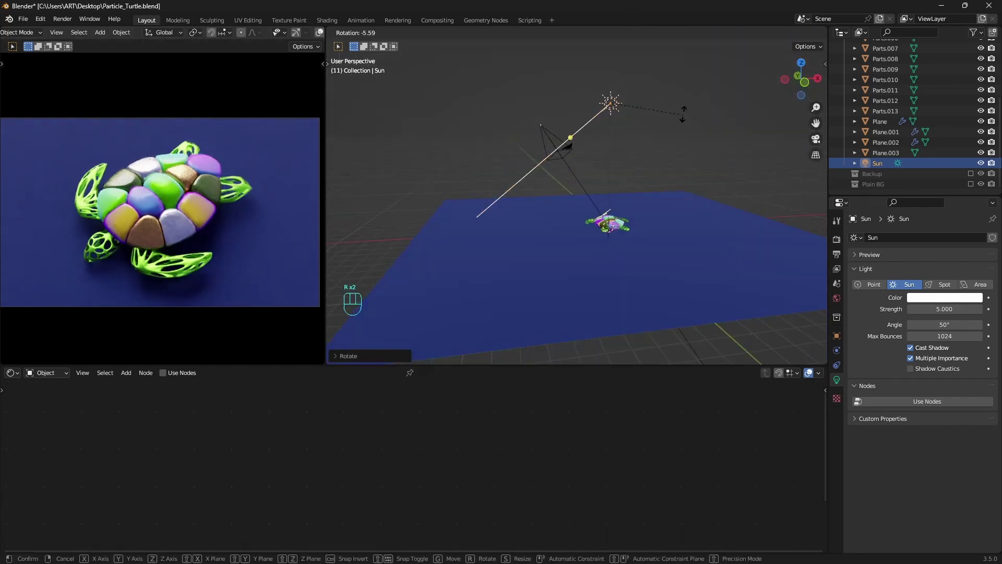
key("r")
key("r")
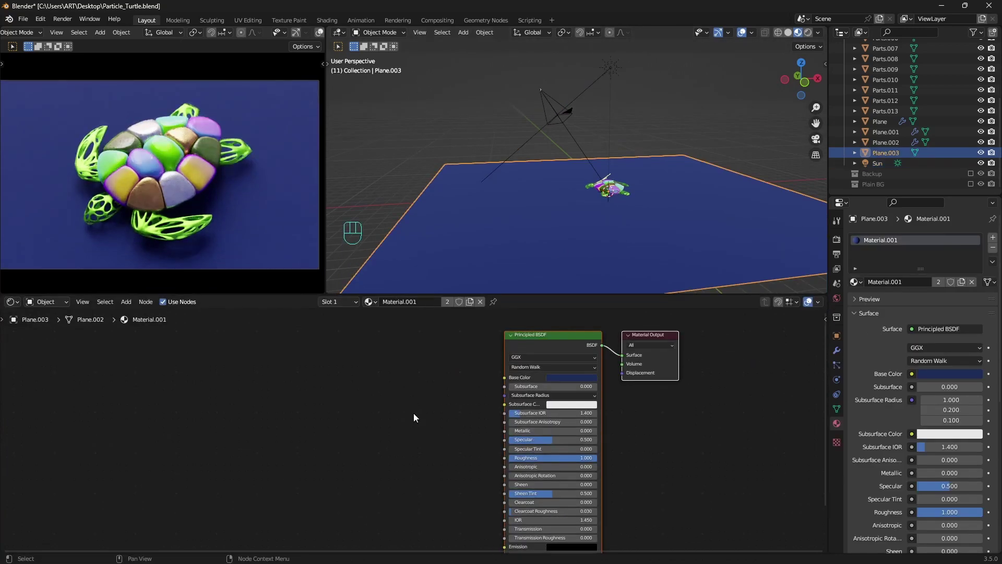
Add Voronoi Texture and Geometry nodes to the floor's material and connect Position to the Voronoi's Vector.
key("shift+a")
left_click(307, 393)
key("shift+a")
left_click(176, 405)
type("geo")
key("Return")
left_click(163, 396)
left_click_drag(164, 391, 247, 453)
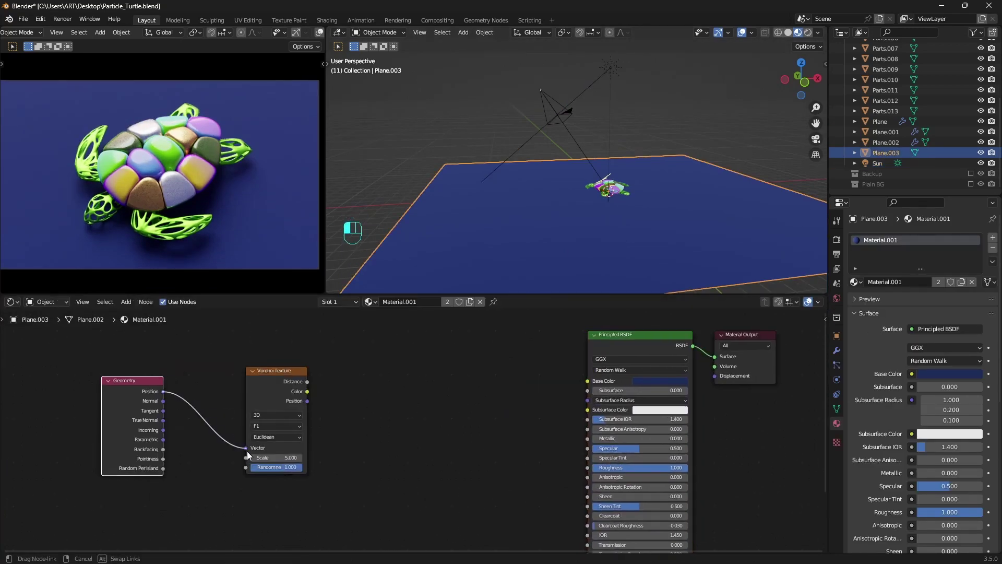
Set the Voronoi Scale to 2.000, feed its Distance into a new ColorRamp, and preview the ramp on the floor.
key("shift+a")
type("co")
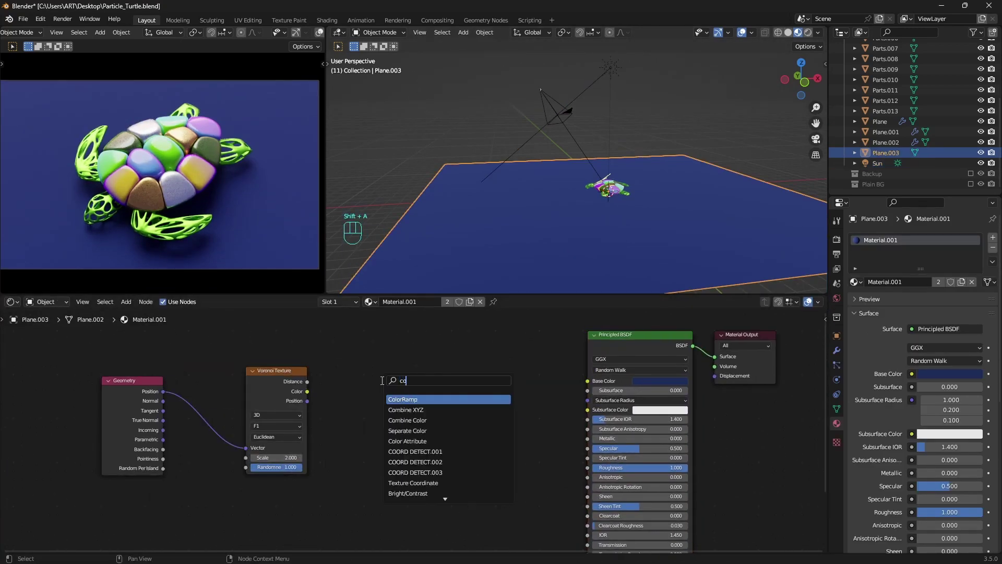
key("Return")
key("g")
left_click_drag(308, 382, 322, 453)
left_click(360, 391, "ctrl+shift")
left_click_drag(127, 365, 428, 397)
key("g")
Insert a Math node set to Minimum after the ColorRamp, with 0.999 as its first value and the ramp's Color as its second.
key("shift+a")
left_click(370, 327)
type("math")
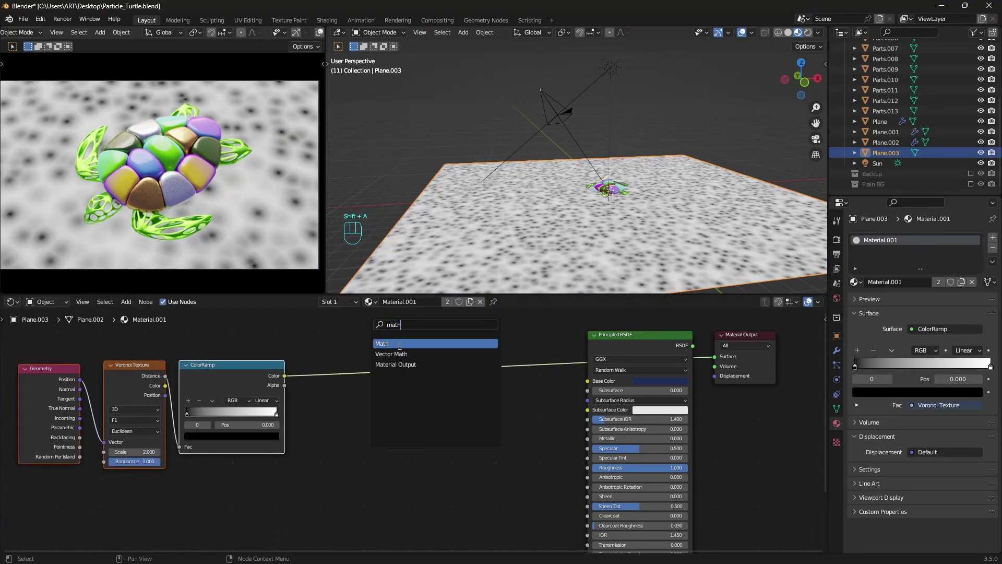
key("Return")
left_click(338, 366)
left_click_drag(330, 405, 387, 405)
left_click(371, 383)
left_click(418, 408)
middle_click_drag(375, 412, 322, 417)
key("g")
left_click(299, 422)
Duplicate the Minimum node as a Logarithm with Value 0.999 and the Minimum result feeding its Base.
key("shift+d")
left_click(395, 423)
mouse_move(349, 416)
left_mouse_down()
mouse_move(339, 424)
mouse_move(350, 425)
left_mouse_up()
left_click(384, 394)
left_click(377, 480)
left_click_drag(372, 369, 363, 370)
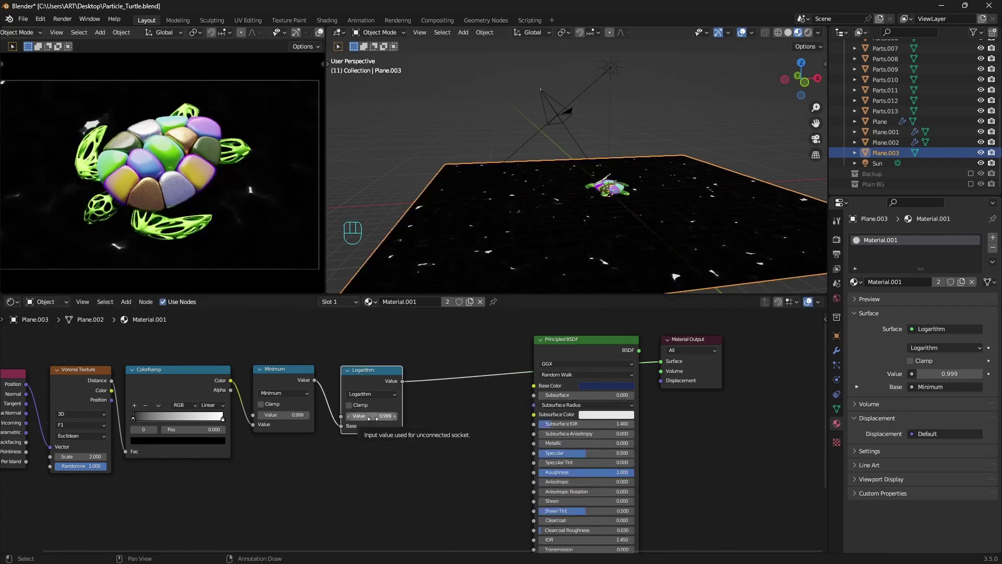
Duplicate the Logarithm node as a Multiply that combines the Logarithm result with the ColorRamp's Color.
key("shift+d")
left_click(469, 415)
left_click(460, 392)
left_click(456, 435)
left_click_drag(231, 385, 436, 422)
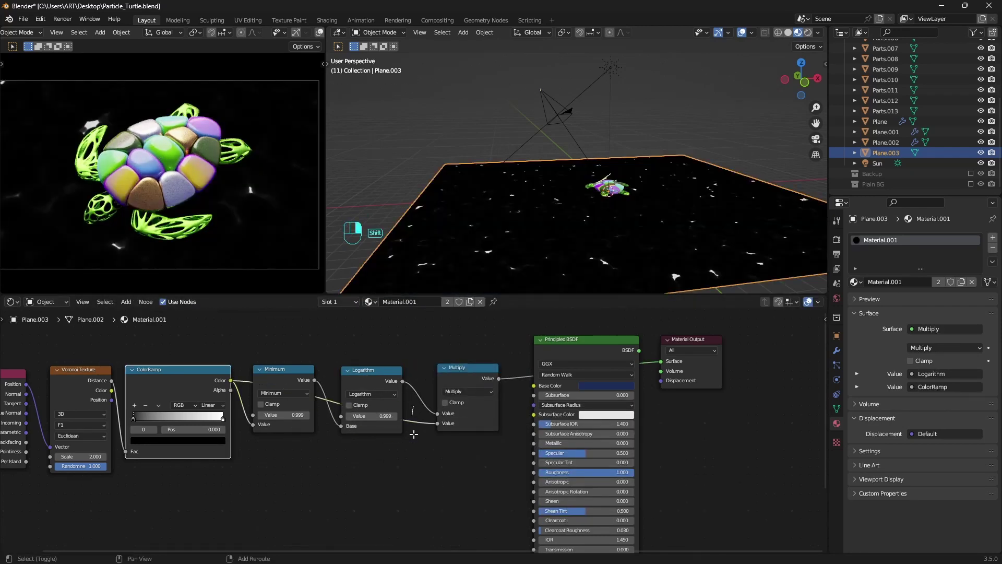
Add two reroute points to the ColorRamp-to-Multiply link and place them below the Math nodes.
right_click_drag(414, 434, 413, 435, "shift")
key("f")
key("g")
left_click(406, 472)
right_click_drag(322, 420, 318, 433, "shift")
key("g")
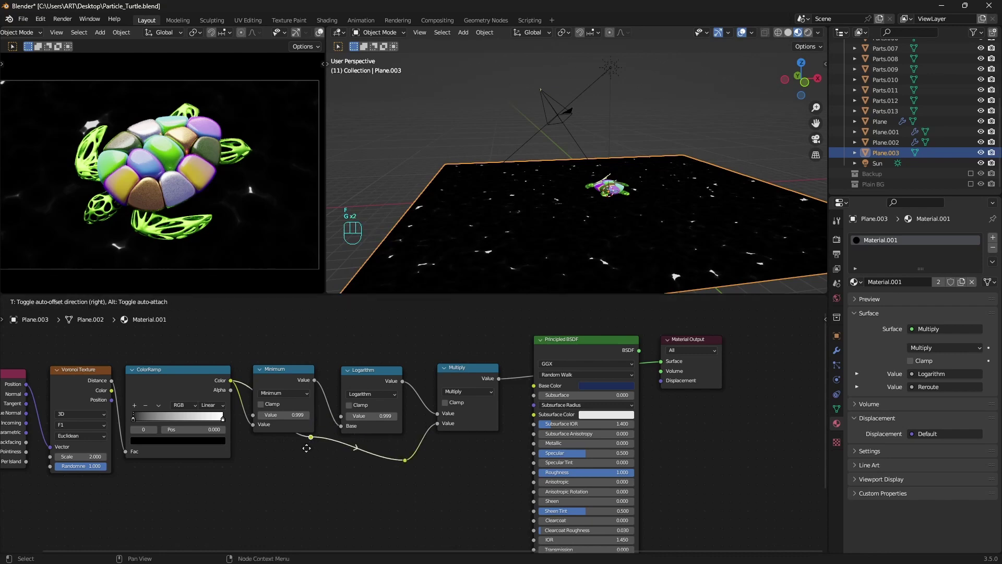
left_click(250, 460)
Move the whole texture node chain, from Geometry through Multiply, lower in the node layout.
scroll(250, 460, "down", 4)
left_click_drag(73, 344, 462, 477)
key("g")
left_click(360, 520)
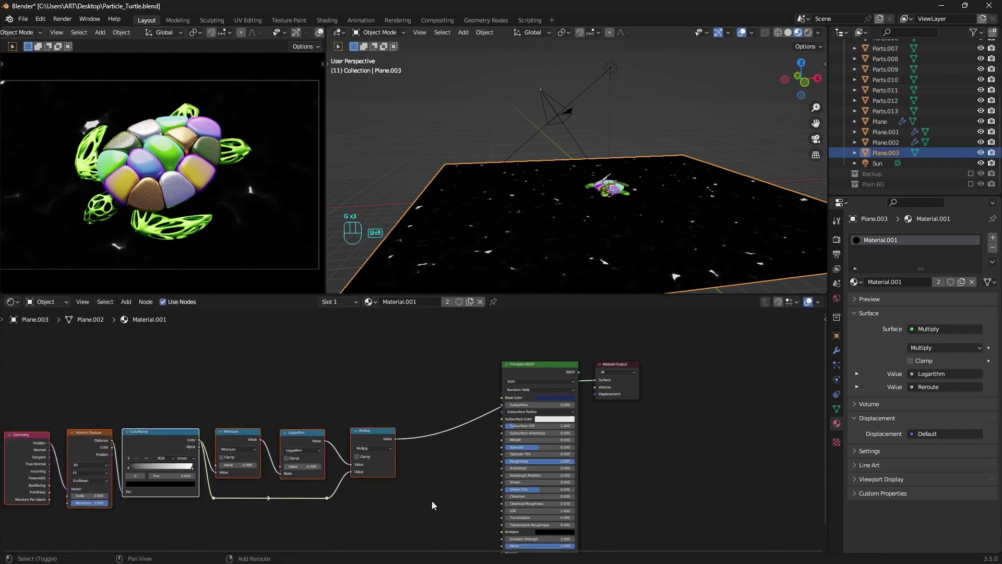
left_click(432, 506)
Duplicate the Multiply node after the first one and set its second value to 200.
middle_click_drag(372, 433, 313, 412)
scroll(298, 410, "up", 4)
key("shift+d")
left_click(396, 409)
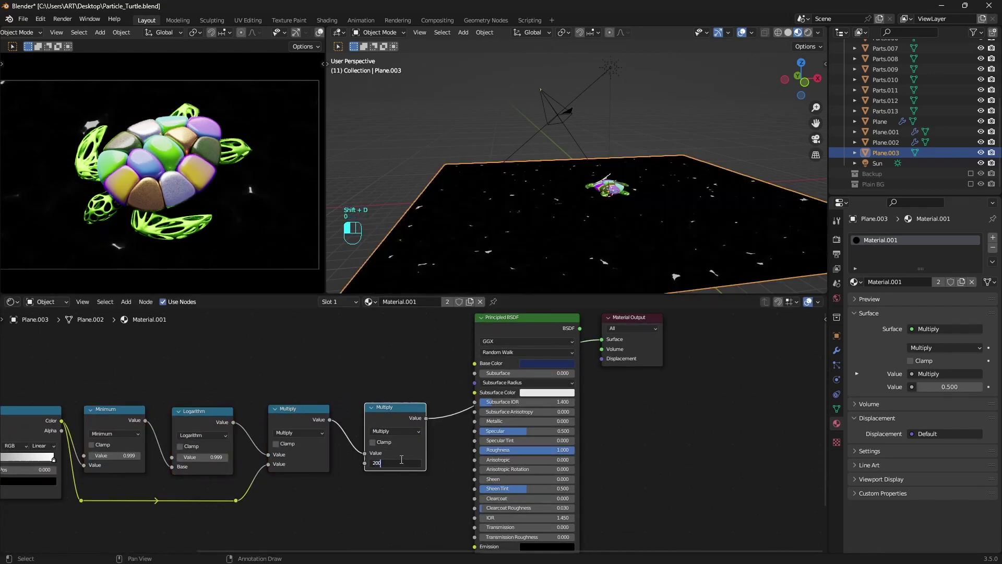
left_click(401, 459)
type("200")
key("Return")
scroll(642, 183, "up", 2)
middle_click_drag(642, 183, 650, 226)
scroll(423, 455, "down", 4)
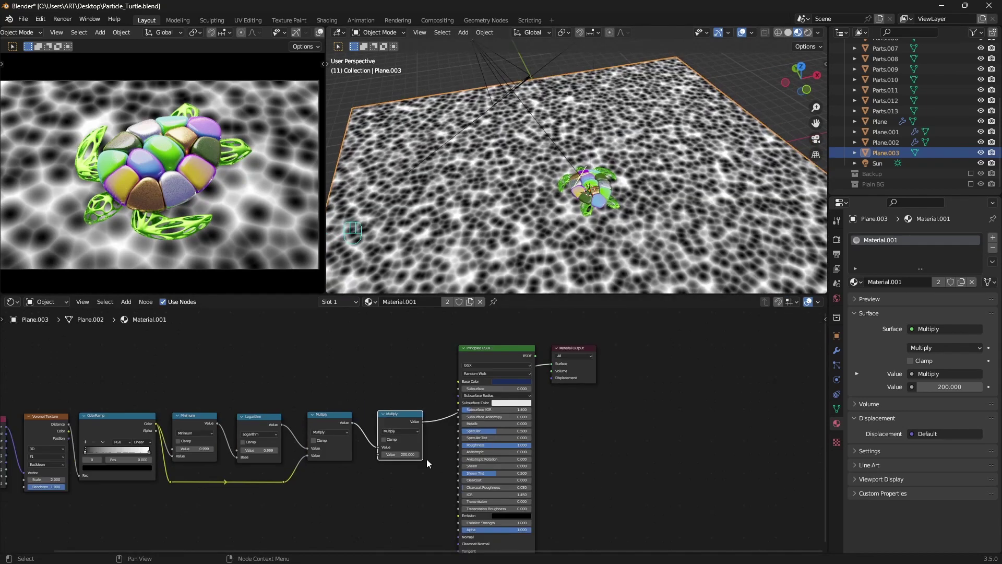
middle_click_drag(427, 459, 486, 415)
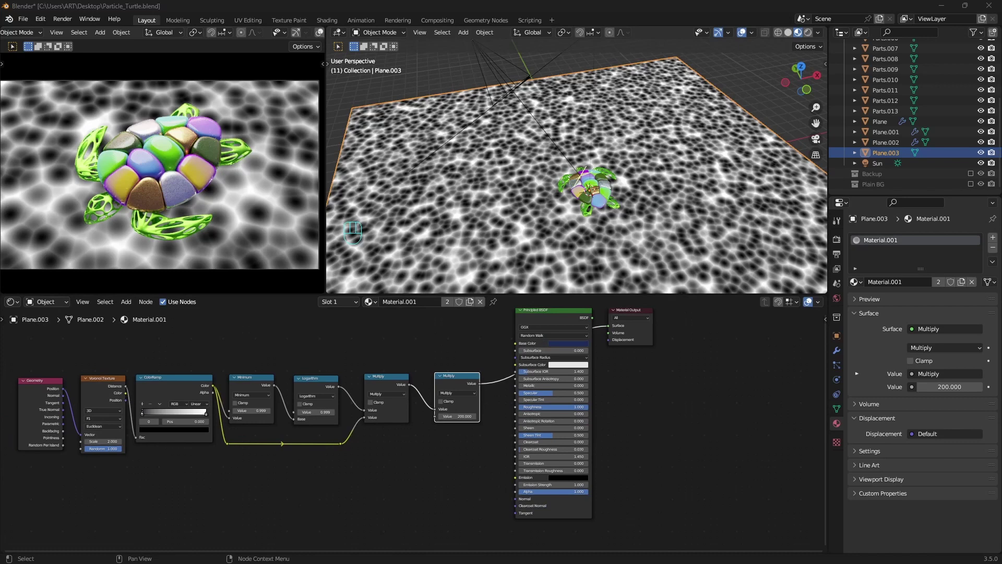
Reconnect the Principled BSDF to the Material Output and link the last Multiply node to Emission Strength.
left_click(516, 375)
left_click(524, 347, "ctrl+shift")
middle_click_drag(498, 380, 491, 354)
left_click_drag(422, 368, 459, 468)
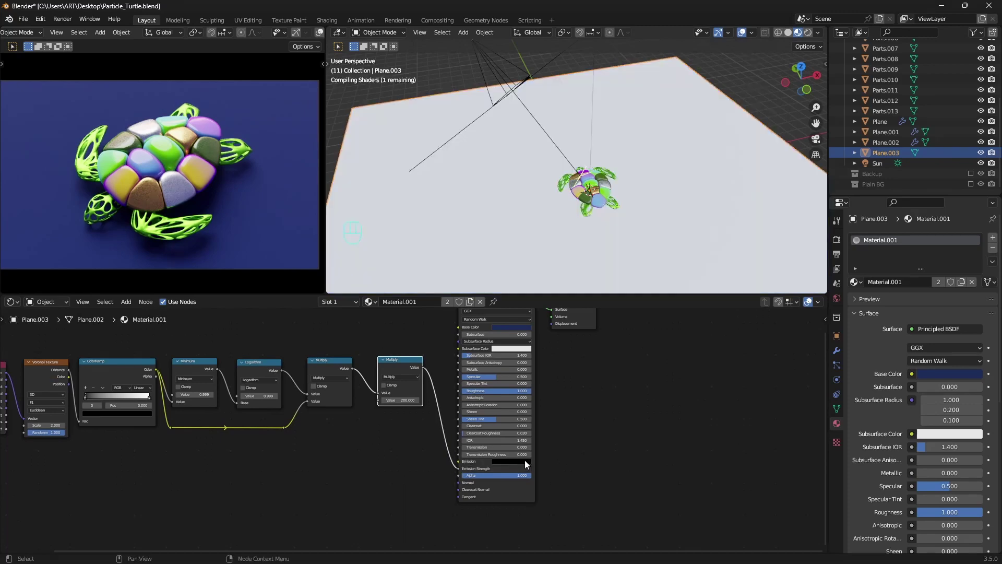
Set the floor material's Emission color to a bright light blue.
left_click(525, 461)
left_click(525, 369)
scroll(528, 374, "up", 15)
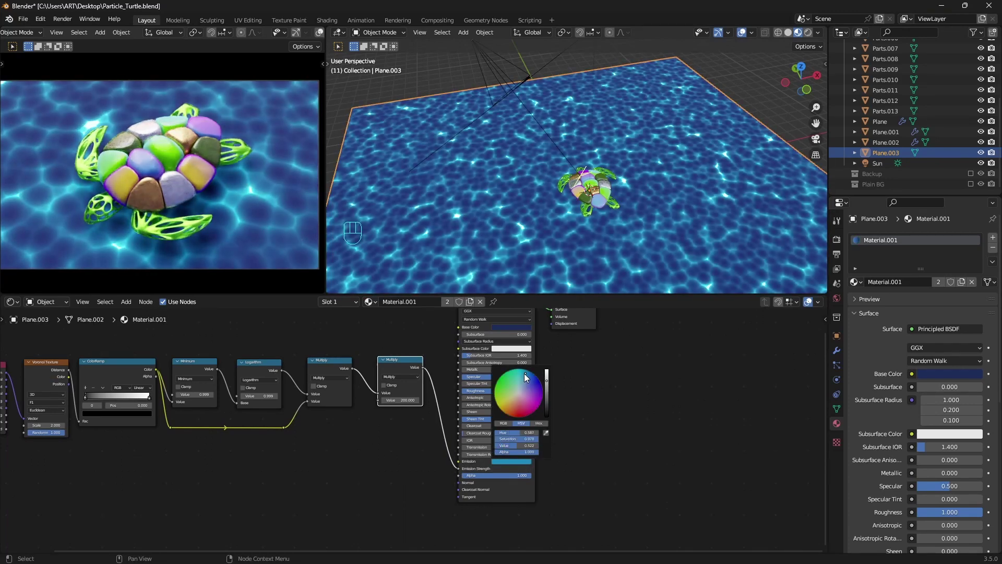
left_click(524, 378)
middle_click_drag(568, 399, 569, 425)
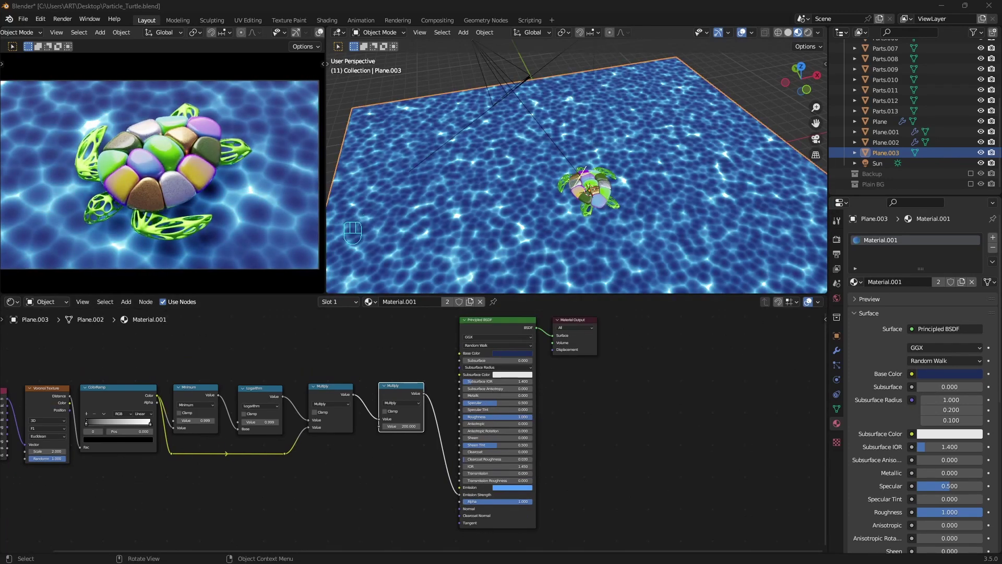
Change the floor material's Base Color to a dark teal blue.
left_click(510, 355)
scroll(514, 356, "up", 2)
key("ctrl+v")
key("ctrl+v")
left_click(507, 352)
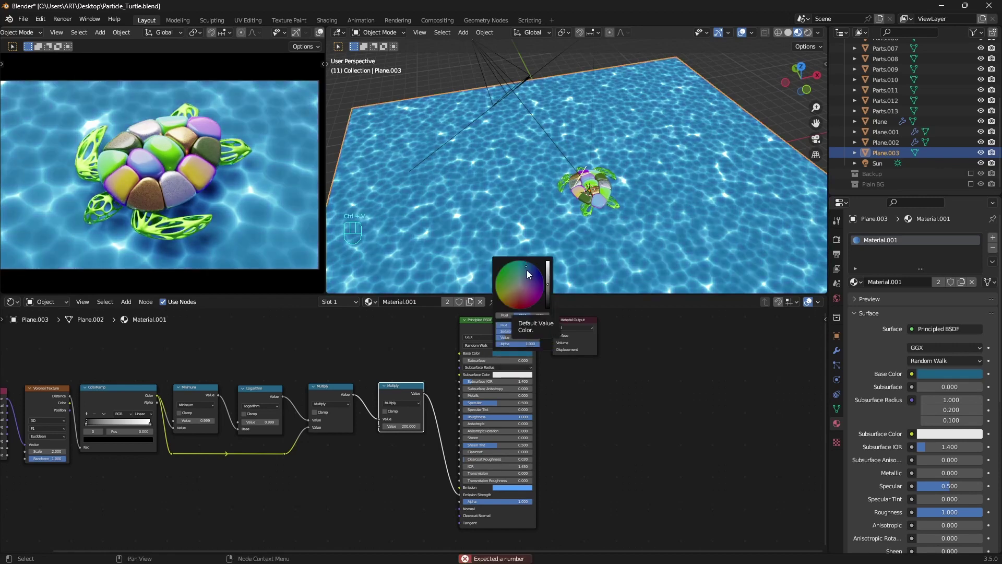
Adjust the water plane's height along Z and duplicate it as a water surface around the turtle's flippers.
mouse_move(621, 209)
middle_mouse_down()
mouse_move(638, 122)
mouse_move(604, 146)
mouse_move(624, 218)
middle_mouse_up()
key("g")
key("z")
left_click(632, 121)
key("g")
key("z")
left_click(612, 139)
key("shift+d")
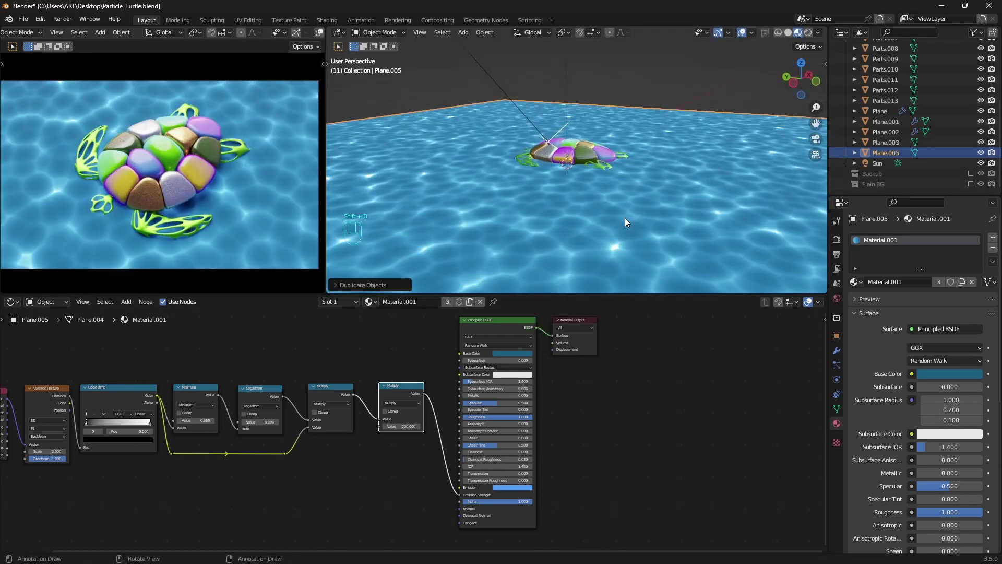
Give the duplicated plane its own material copy with Roughness 0.000, IOR 1.330 and Transmission 1.000.
left_click(961, 282)
scroll(871, 374, "down", 5)
key("BackSpace")
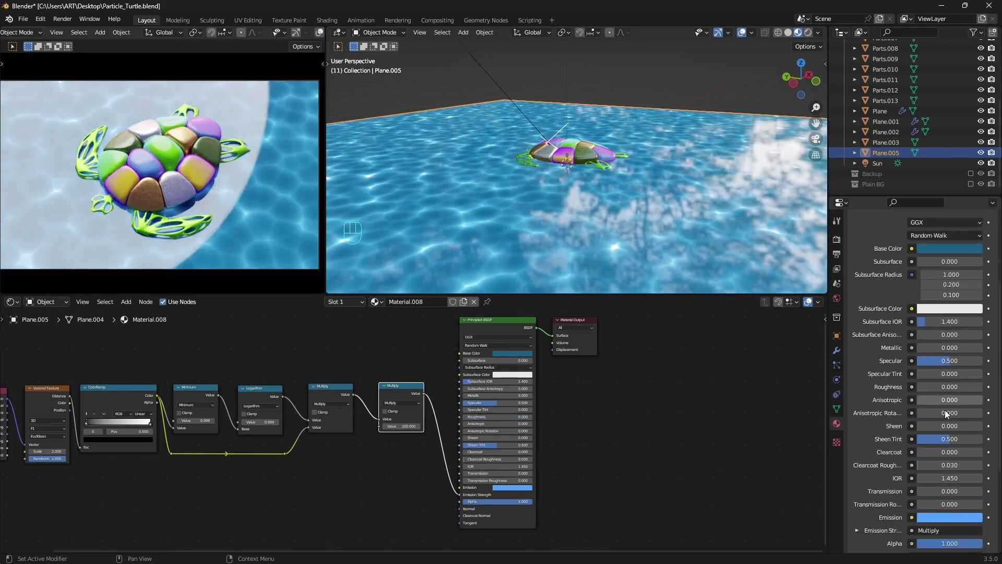
scroll(961, 409, "down", 2)
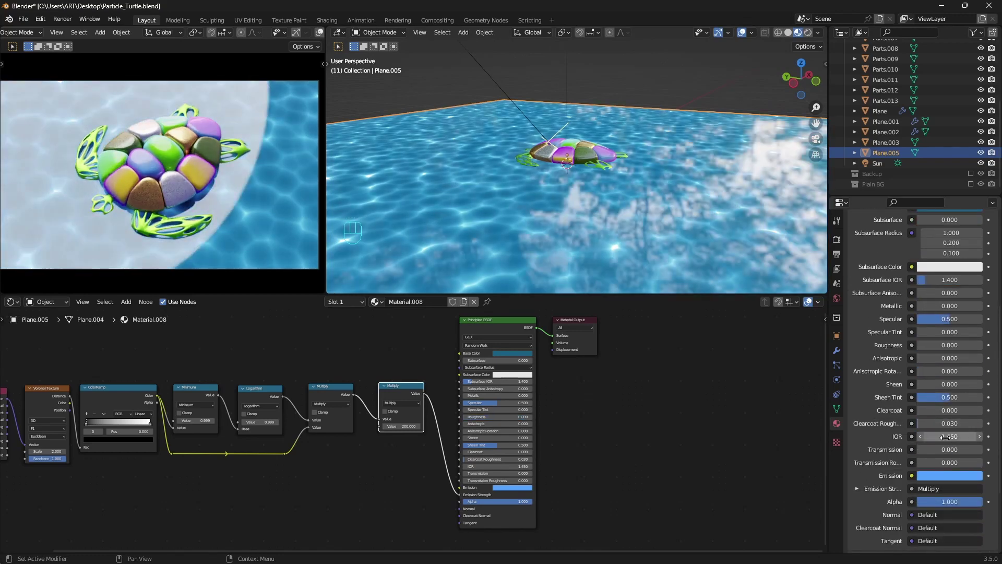
left_click_drag(931, 450, 992, 450)
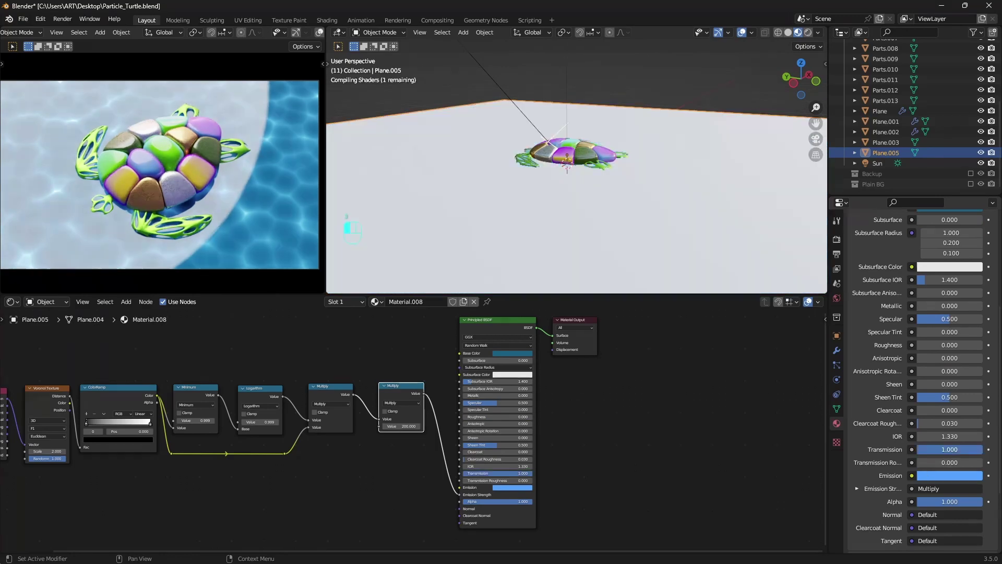
Lower the water surface material's Alpha to about 0.307.
middle_click_drag(579, 162, 627, 167)
scroll(954, 521, "down", 5)
mouse_move(950, 401)
left_mouse_down()
mouse_move(922, 400)
mouse_move(940, 401)
left_mouse_up()
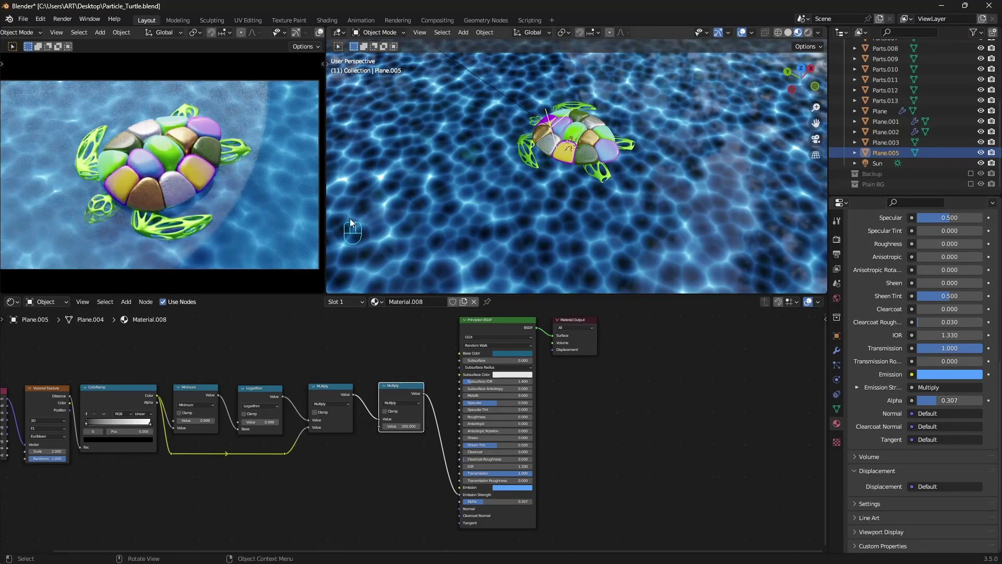
scroll(152, 187, "down", 1)
middle_click_drag(615, 219, 624, 160)
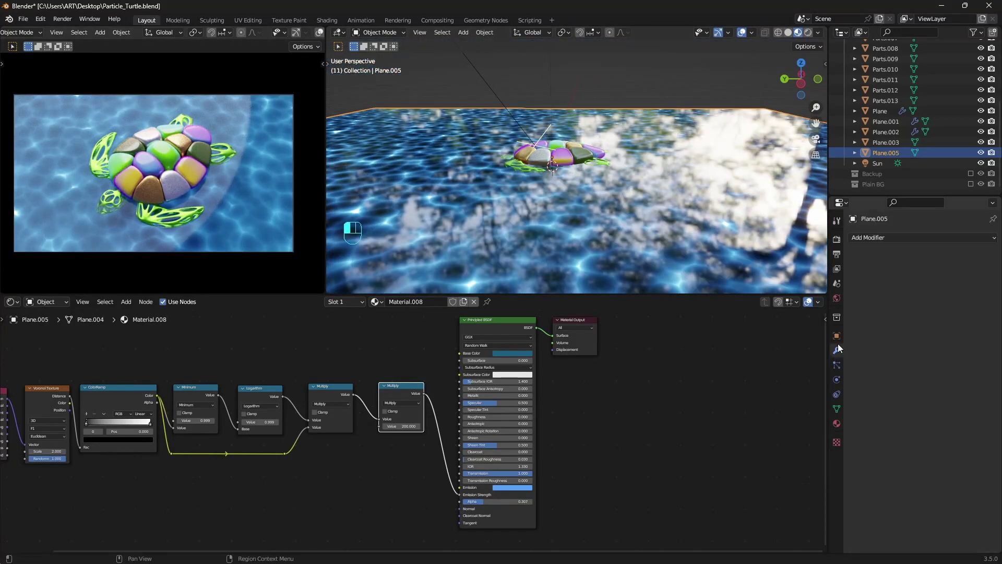
Add an Ocean modifier to the upper water plane and apply its object transform.
key("alt+z")
key("alt+z")
key("ctrl+a")
left_click(650, 161)
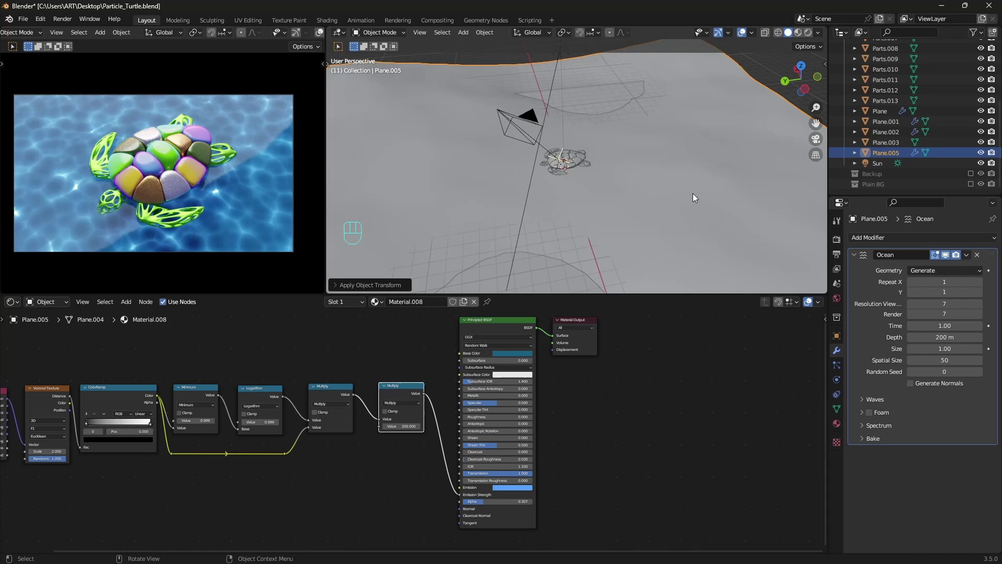
Set the Ocean modifier's viewport and render resolution to 20, depth to 0 m and size to 0.3, and reveal its wave settings.
left_click_drag(947, 303, 946, 315)
type("20")
key("Return")
double_click(945, 337)
type("0")
key("Return")
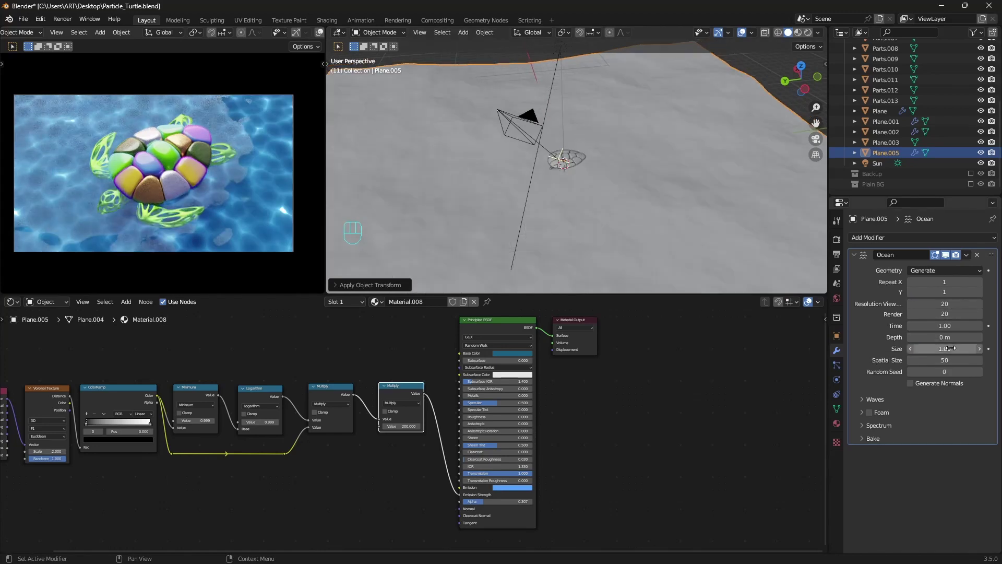
double_click(945, 348)
type("0.3")
key("Return")
scroll(574, 183, "down", 3)
left_click(861, 399)
Change the water surface material's Base Color to light blue and its Emission to a lighter cyan-blue.
left_click(505, 359)
left_click(516, 297)
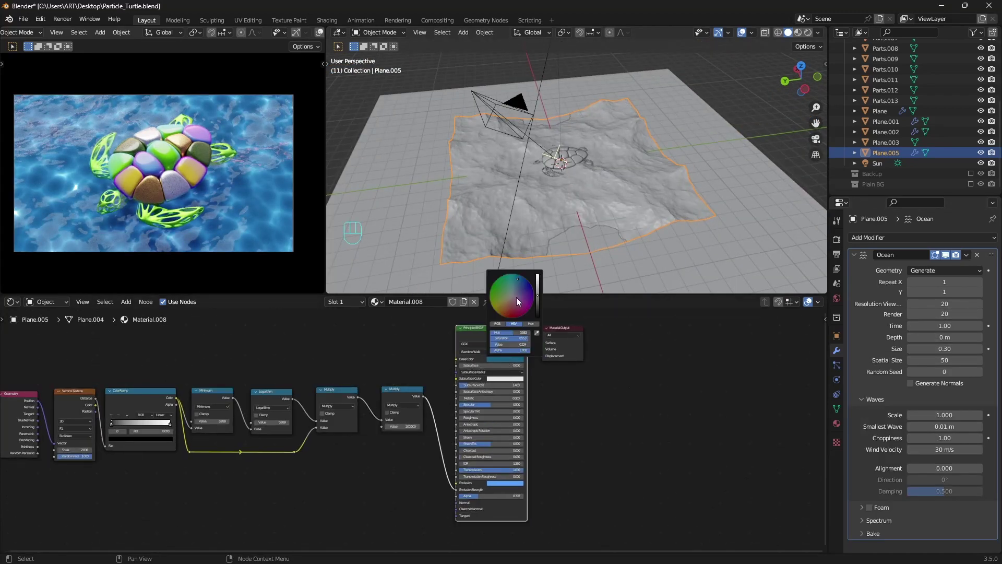
left_click(505, 483)
key("ctrl+v")
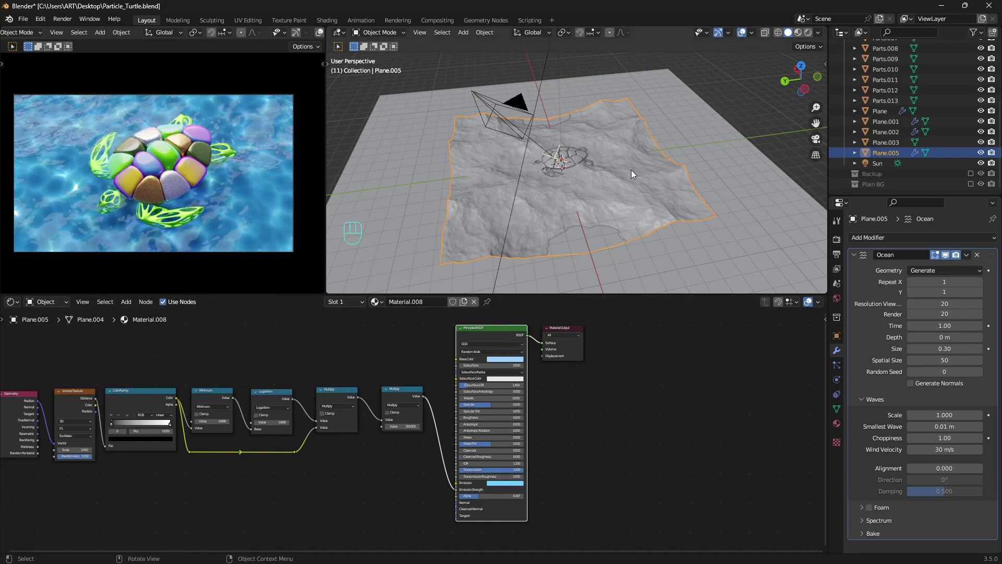
Undo the latest colour changes back to a teal Base Color and blue Emission, and set the ocean wave Scale to 2.
key("ctrl+z")
key("ctrl+z")
key("ctrl+z")
key("ctrl+z")
key("ctrl+z")
key("ctrl+z")
key("Return")
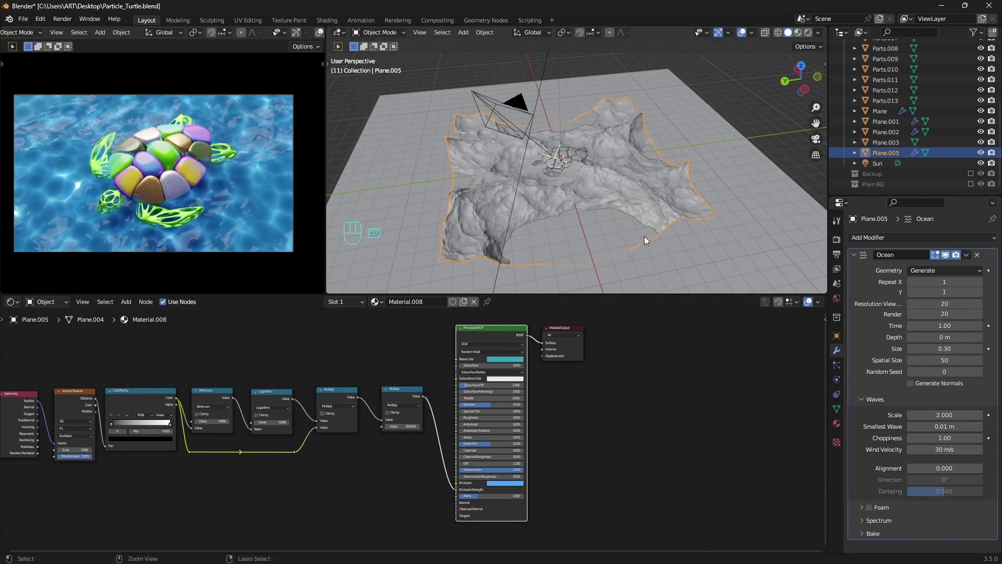
scroll(646, 224, "down", 1)
key("ctrl+z")
key("ctrl+shift+z")
Set the ocean wave Scale to 1.5 and adjust the water surface's height along Z.
scroll(644, 203, "up", 5)
middle_click_drag(644, 203, 639, 177)
left_click(947, 414)
type("1.5")
key("Return")
key("g")
key("z")
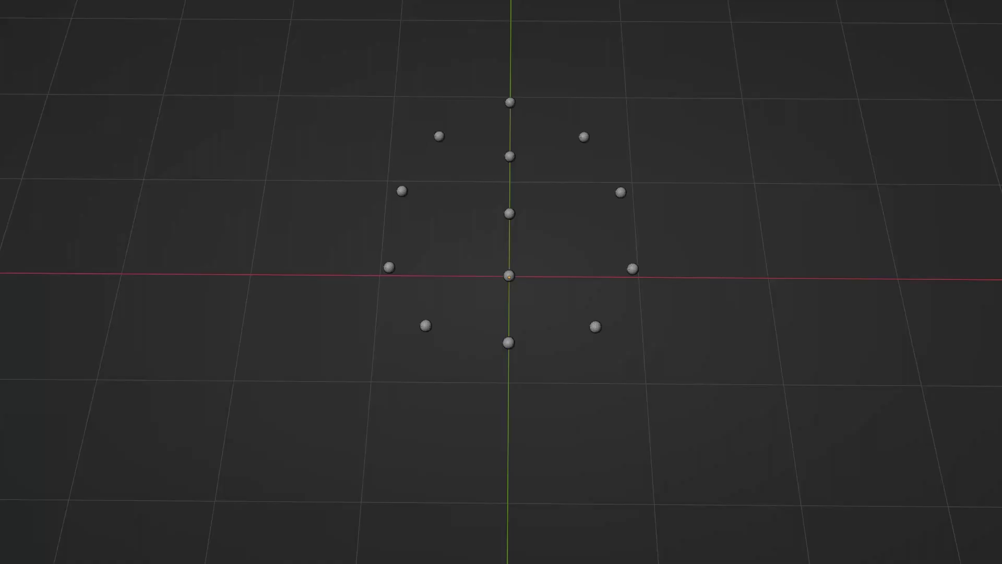